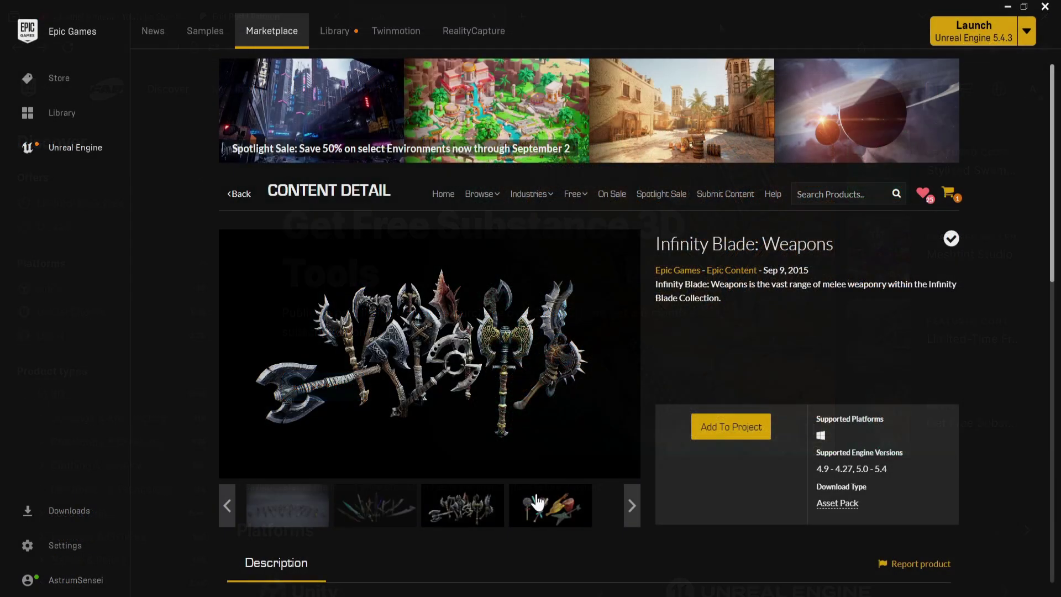
# Step: Look through the preview images of the Infinity Blade: Weapons asset pack
pyautogui.click(546, 505)
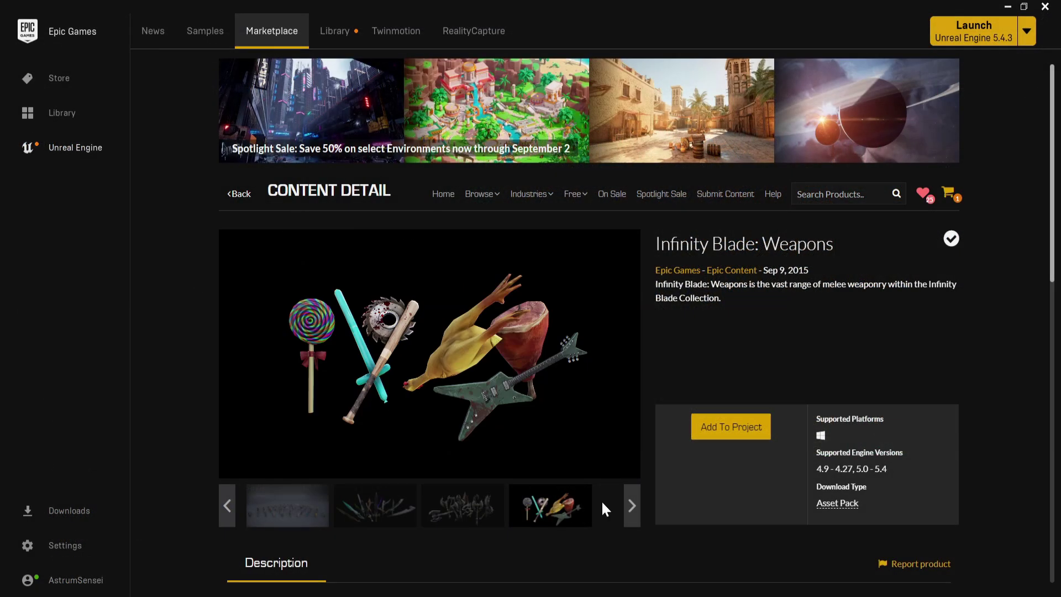
pyautogui.click(463, 505)
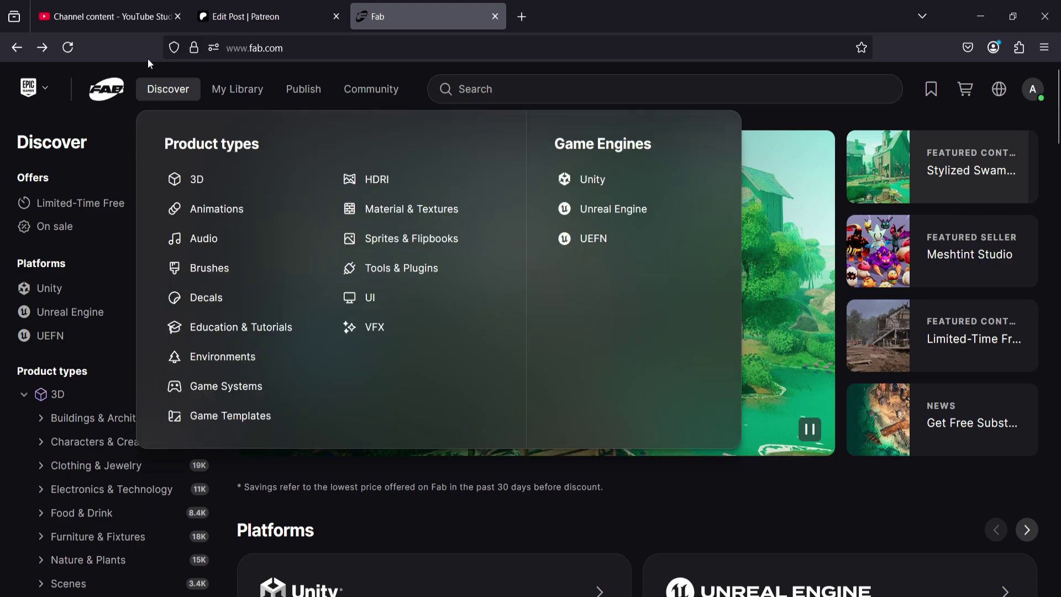
# Step: Switch to the Fab website, search its products for "weapon" and filter the results to free items
pyautogui.click(531, 91)
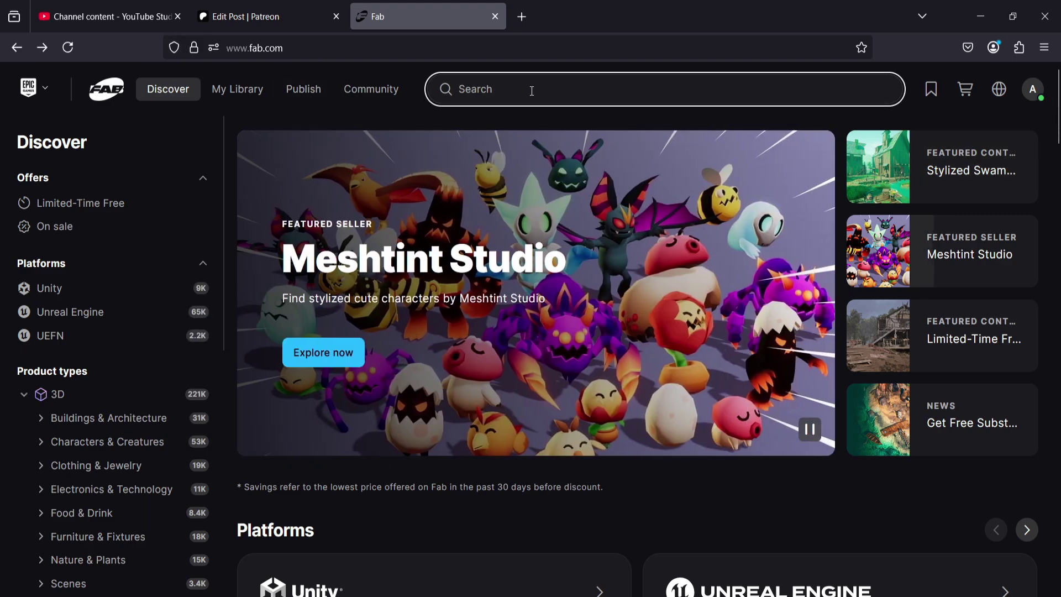
pyautogui.write('weapon')
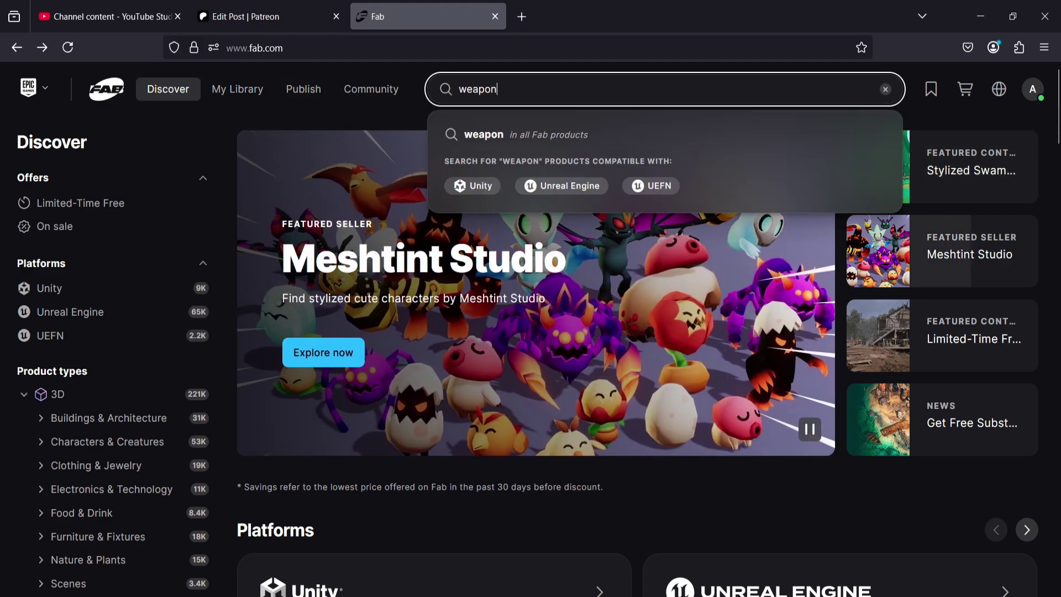
pyautogui.press('Return')
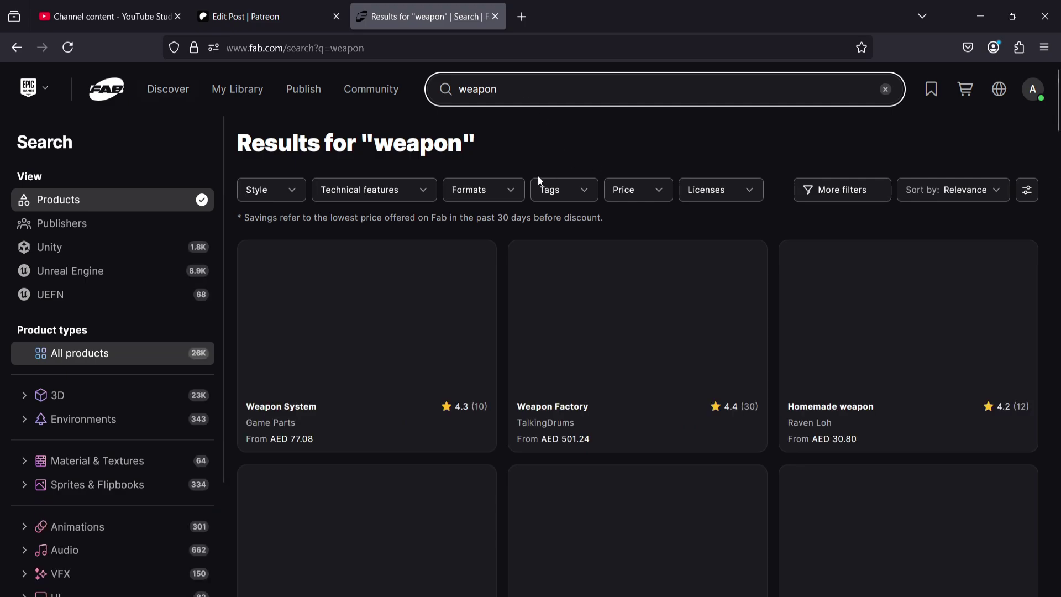
pyautogui.click(639, 193)
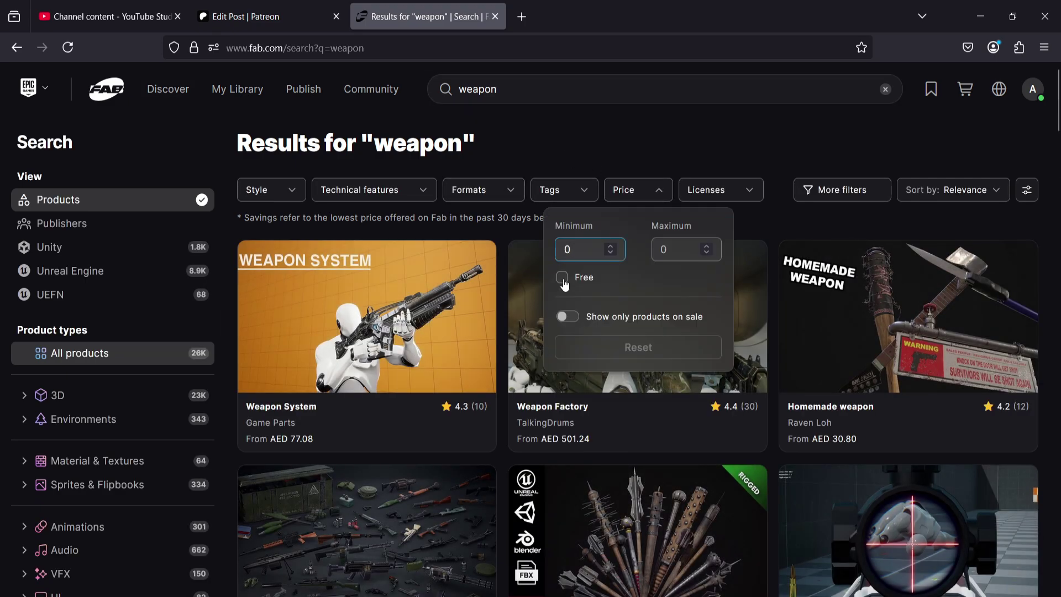
pyautogui.click(562, 278)
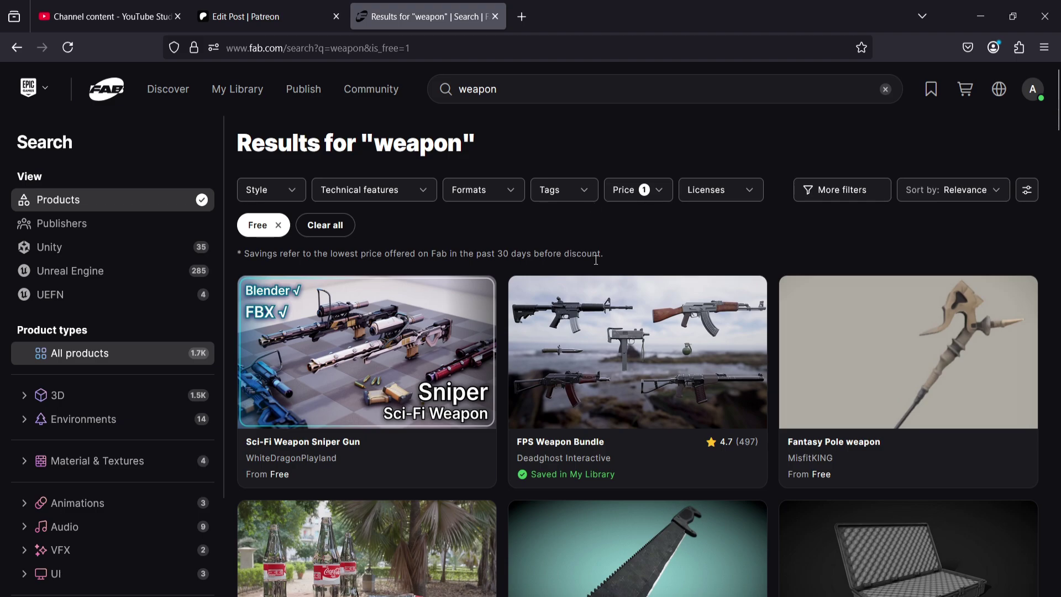
# Step: Browse the free weapon listings for assets that could suit the project
pyautogui.scroll(-10, 684, 367)
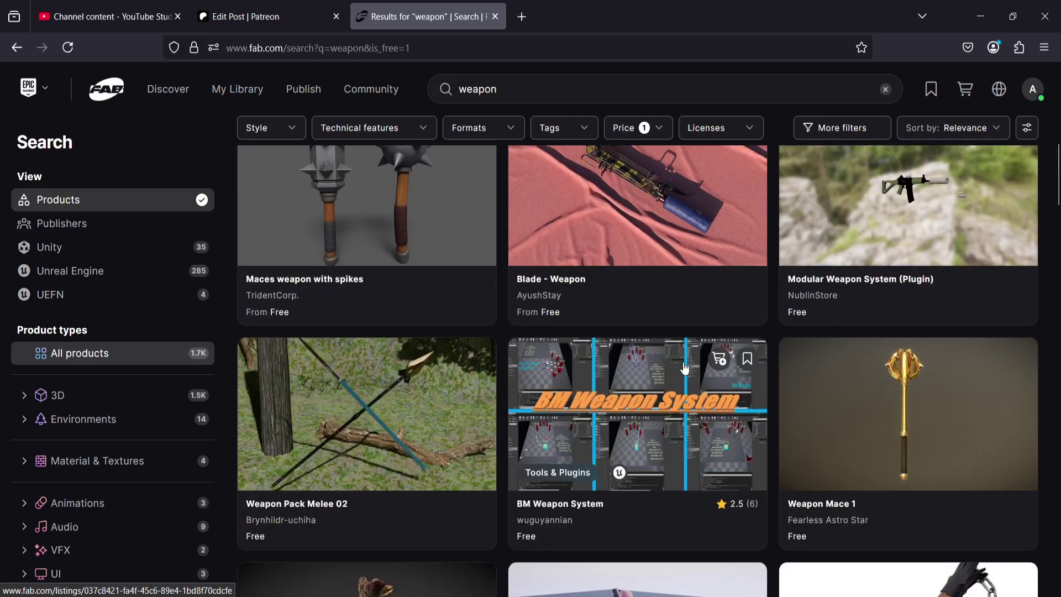
pyautogui.scroll(4, 690, 364)
pyautogui.scroll(-6, 693, 366)
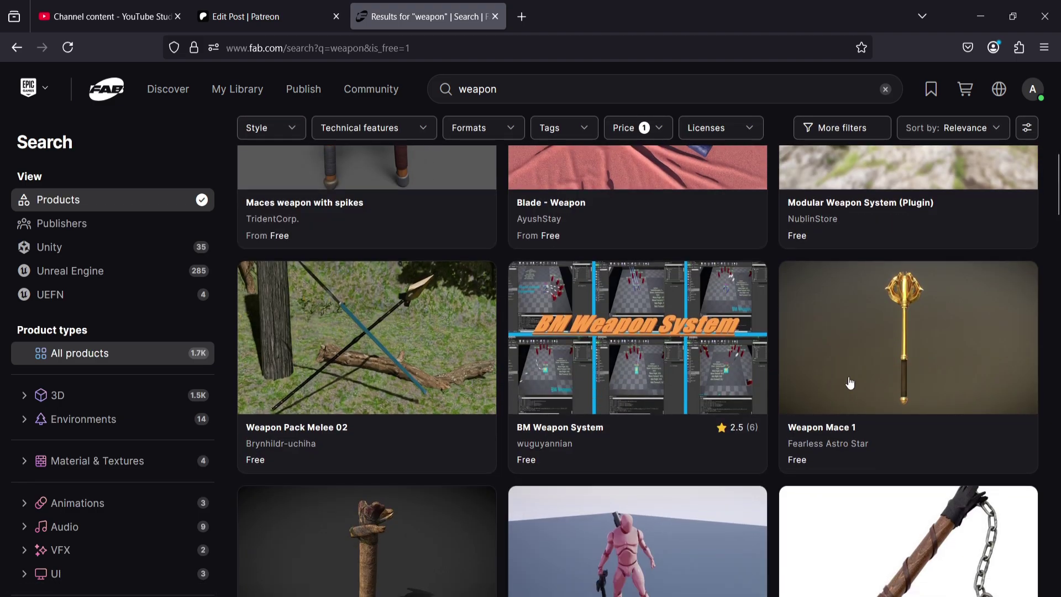
pyautogui.scroll(-3, 917, 330)
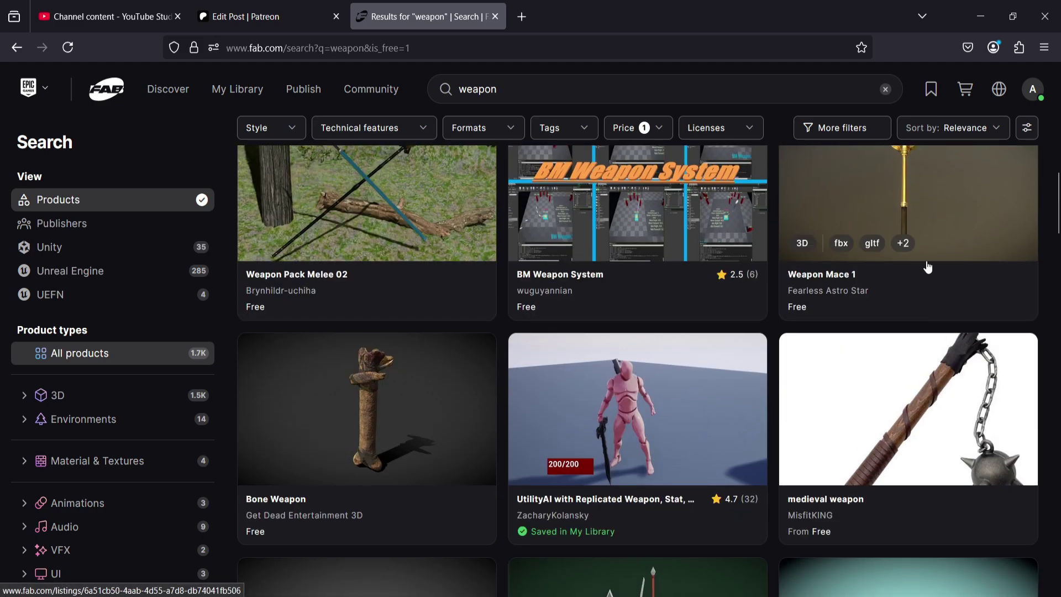
pyautogui.scroll(-5, 580, 376)
pyautogui.scroll(-8, 639, 433)
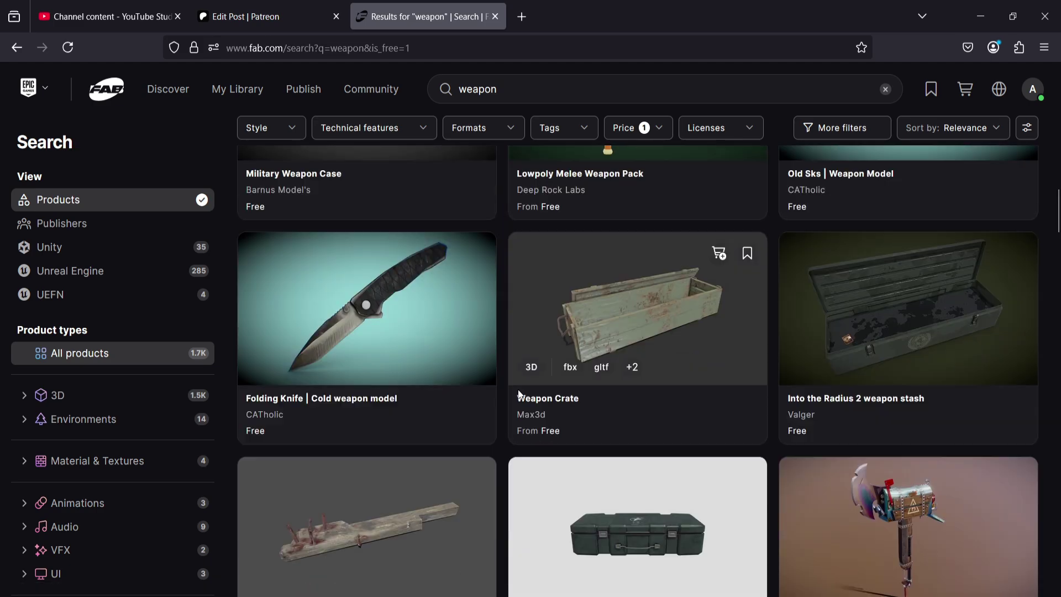
pyautogui.scroll(-4, 577, 438)
pyautogui.scroll(18, 576, 387)
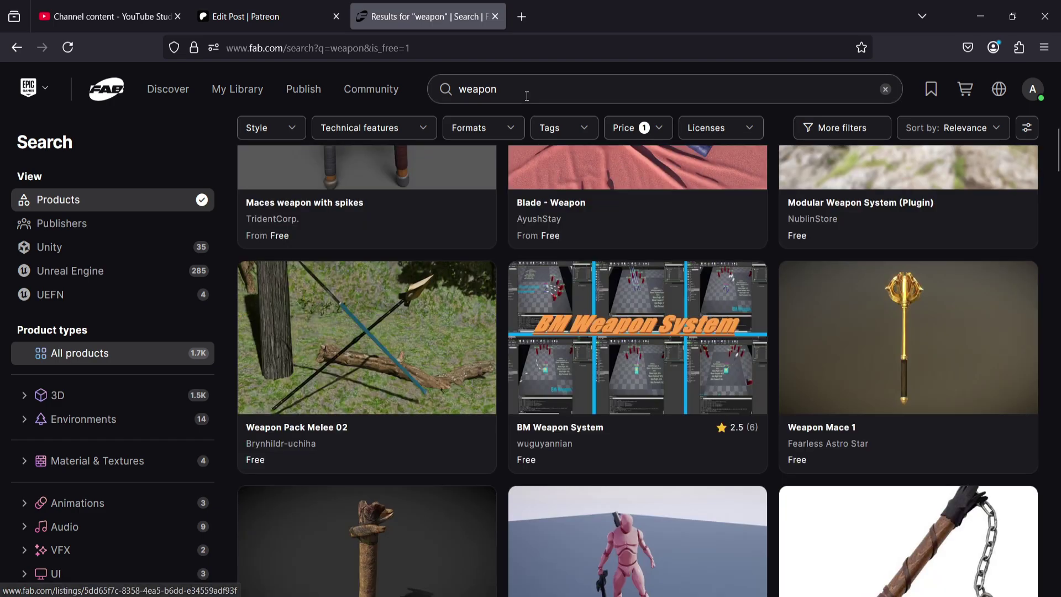
# Step: Change the search term to "weapons" and look through the free listings
pyautogui.click(526, 95)
pyautogui.write('s')
pyautogui.press('Return')
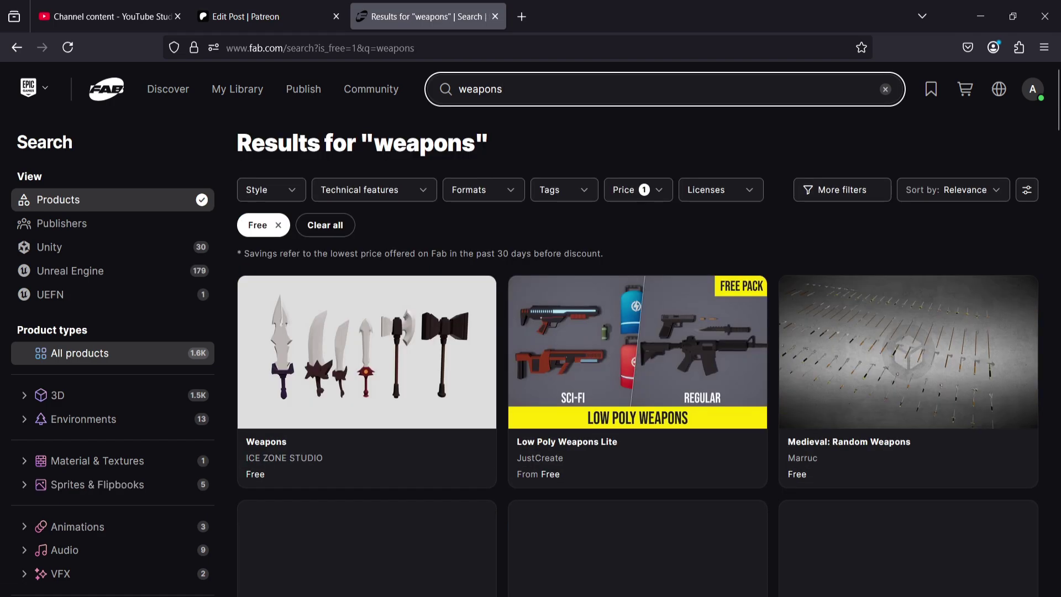
pyautogui.scroll(-10, 409, 381)
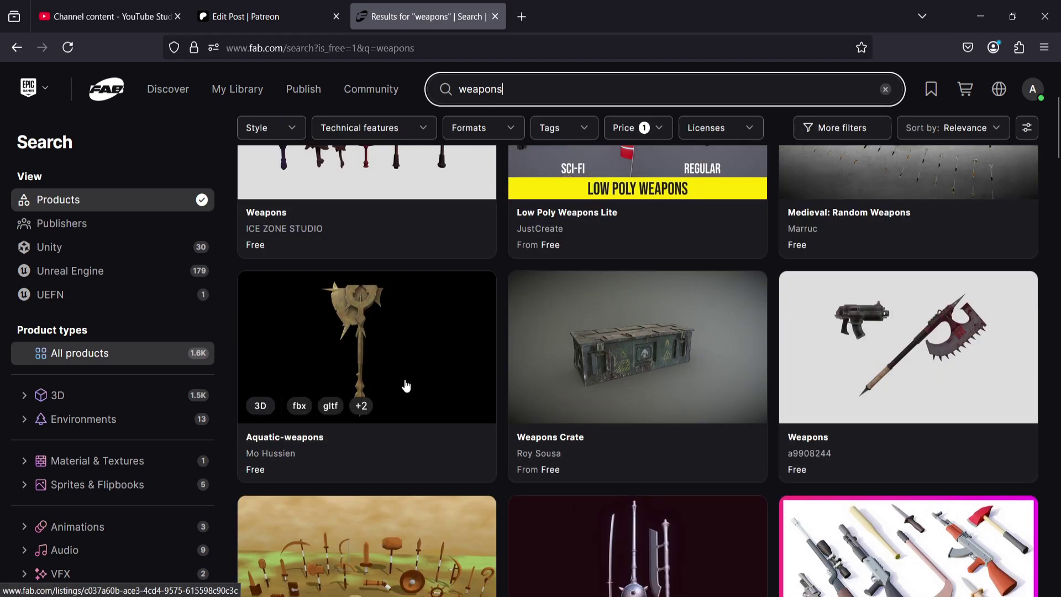
pyautogui.scroll(-10, 627, 390)
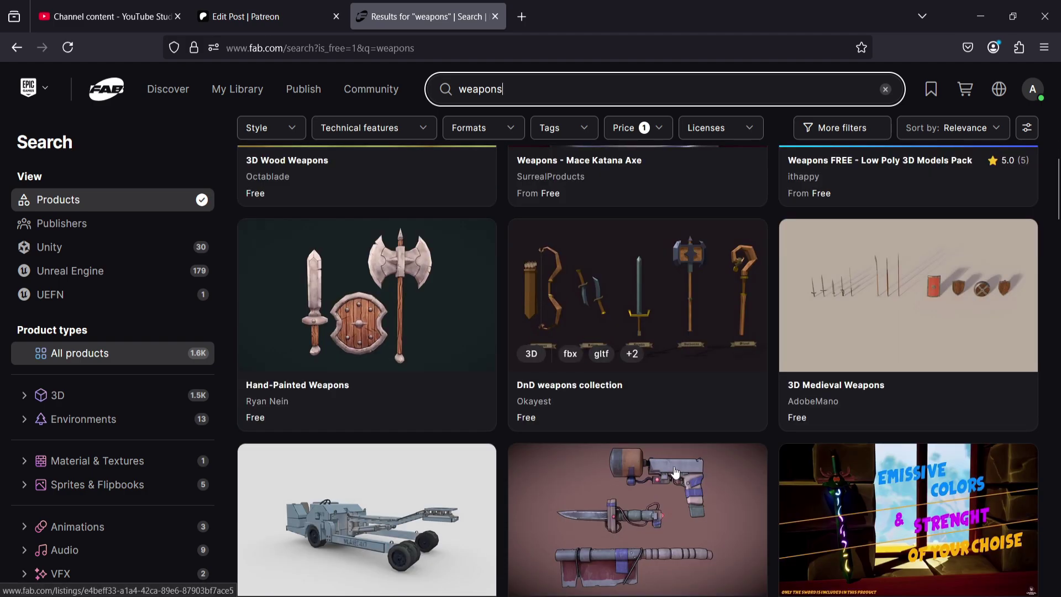
pyautogui.scroll(20, 674, 461)
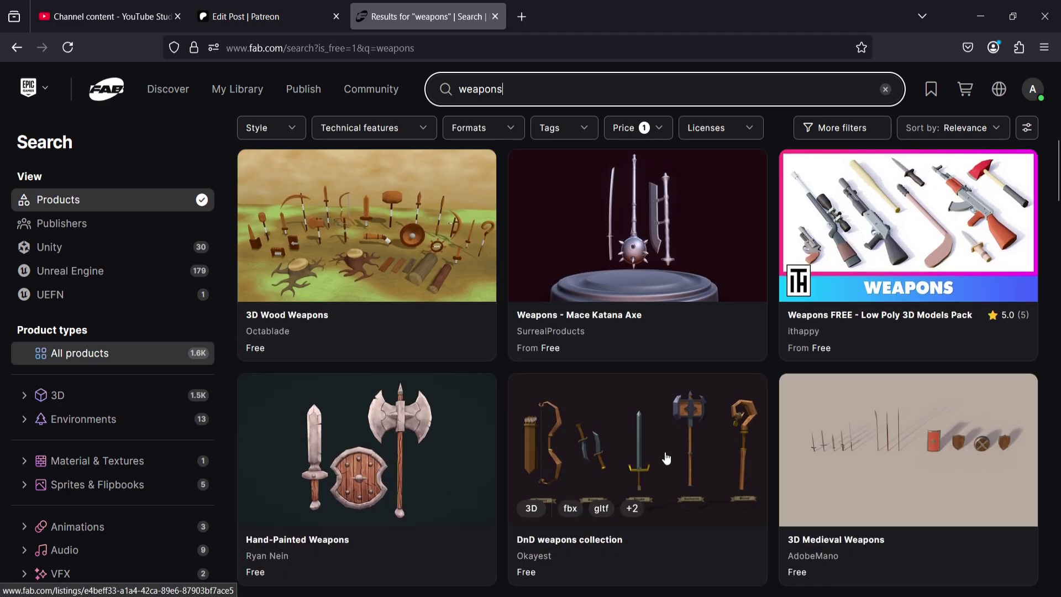
pyautogui.scroll(-3, 497, 436)
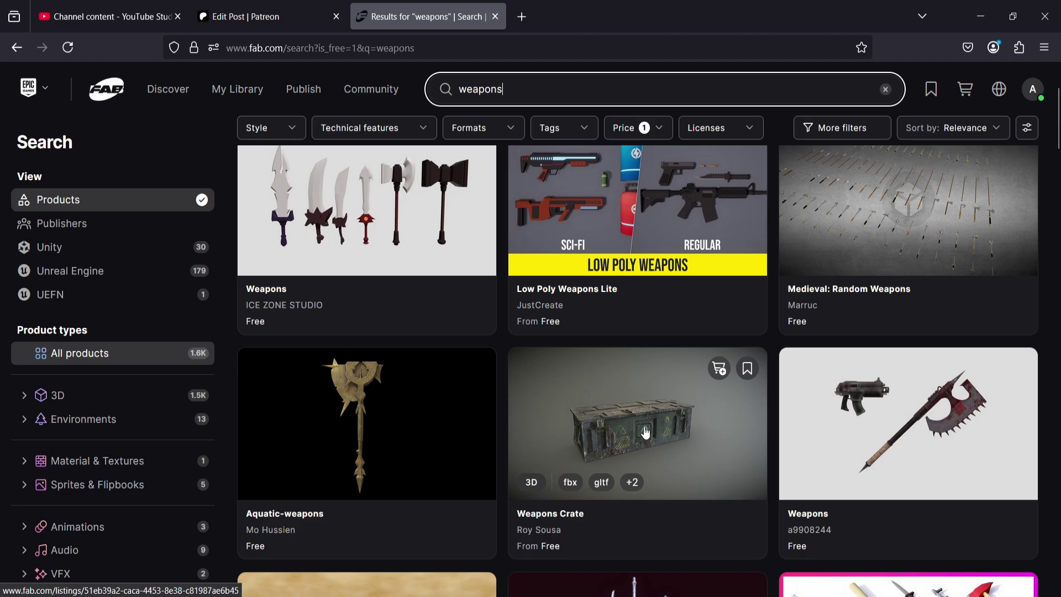
pyautogui.scroll(3, 395, 437)
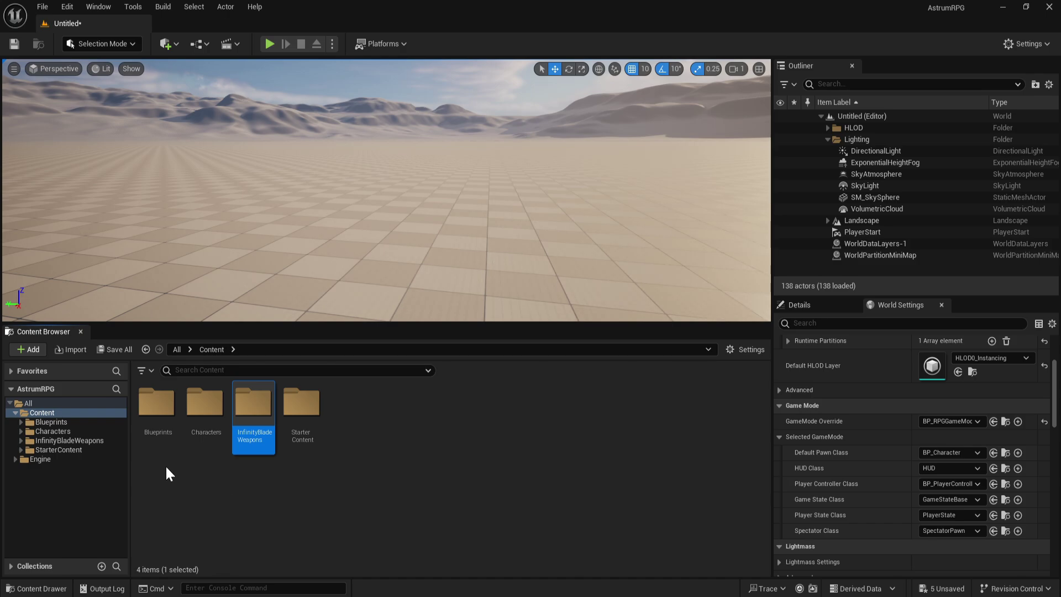
# Step: In Unreal Editor, create a folder named Marketplace inside the Content folder
pyautogui.rightClick(231, 502)
pyautogui.click(266, 127)
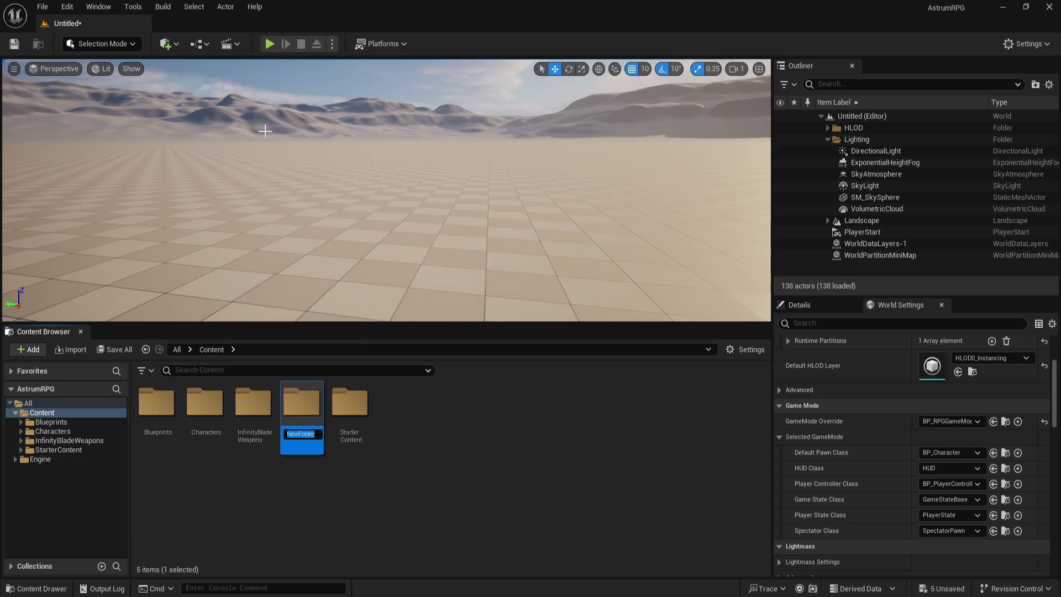
pyautogui.write('M')
pyautogui.write('arketplace')
pyautogui.press('Return')
# Step: Move the InfinityBladeWeapons folder into the Marketplace folder and agree to load its assets
pyautogui.moveTo(253, 406); pyautogui.dragTo(351, 427)
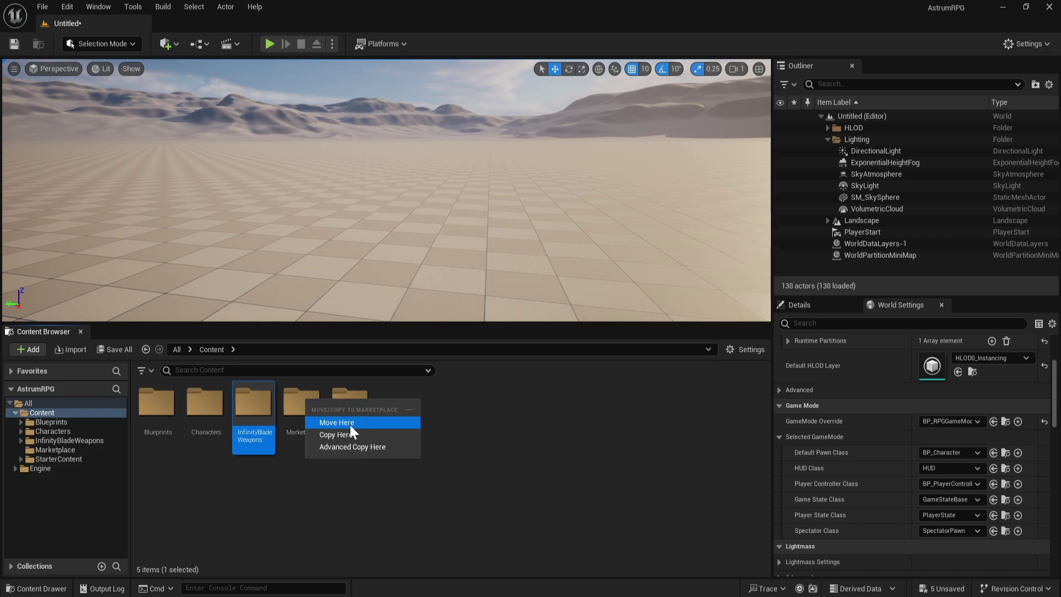
pyautogui.click(351, 422)
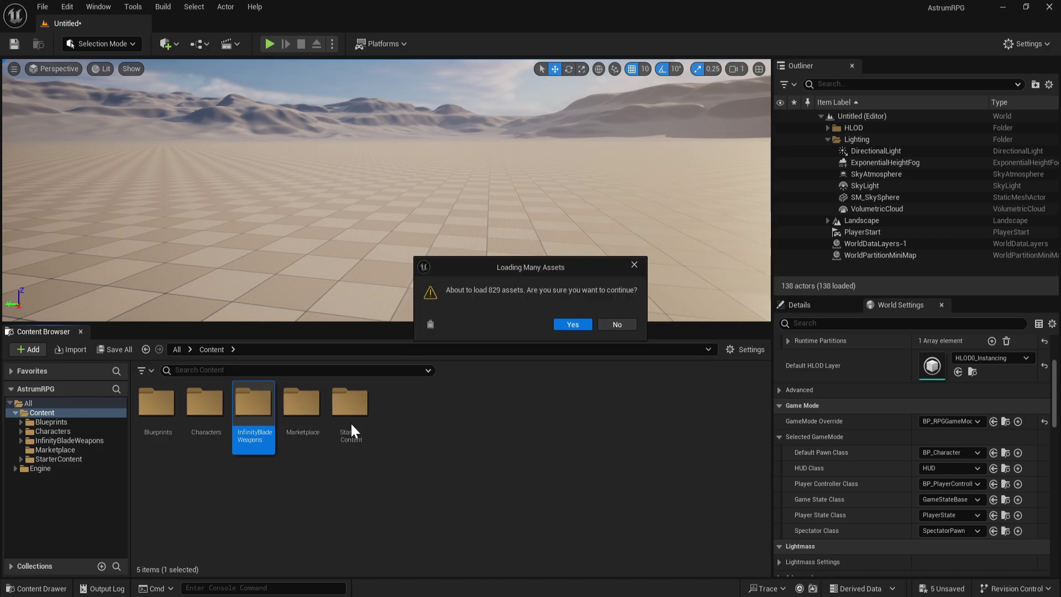
pyautogui.click(564, 326)
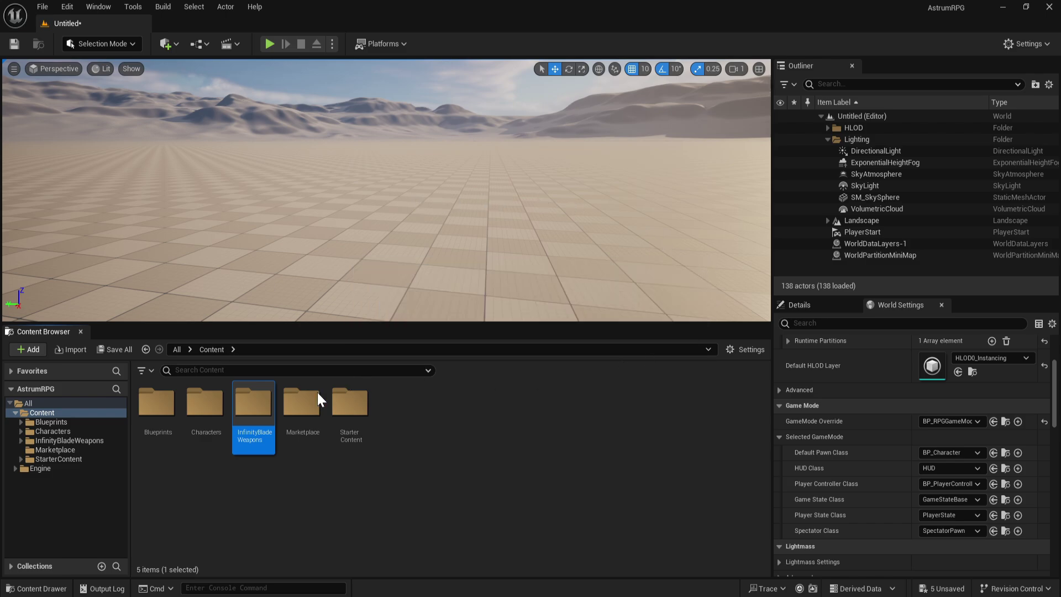
# Step: Inspect the Maps and Effects subfolders of InfinityBladeWeapons inside Marketplace, and return to the InfinityBladeWeapons folder
pyautogui.doubleClick(262, 418)
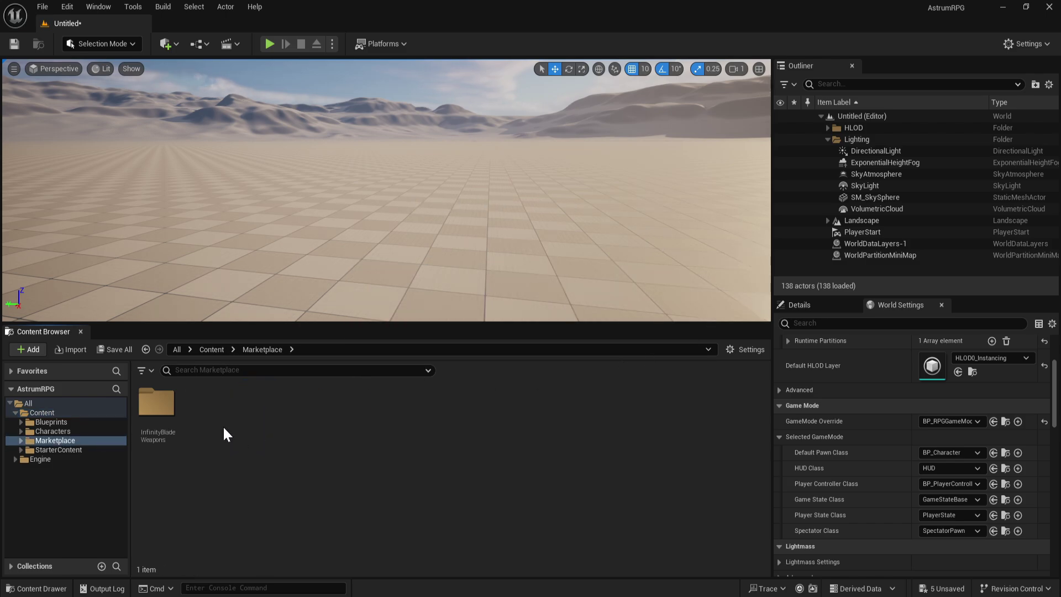
pyautogui.doubleClick(157, 402)
pyautogui.click(200, 409)
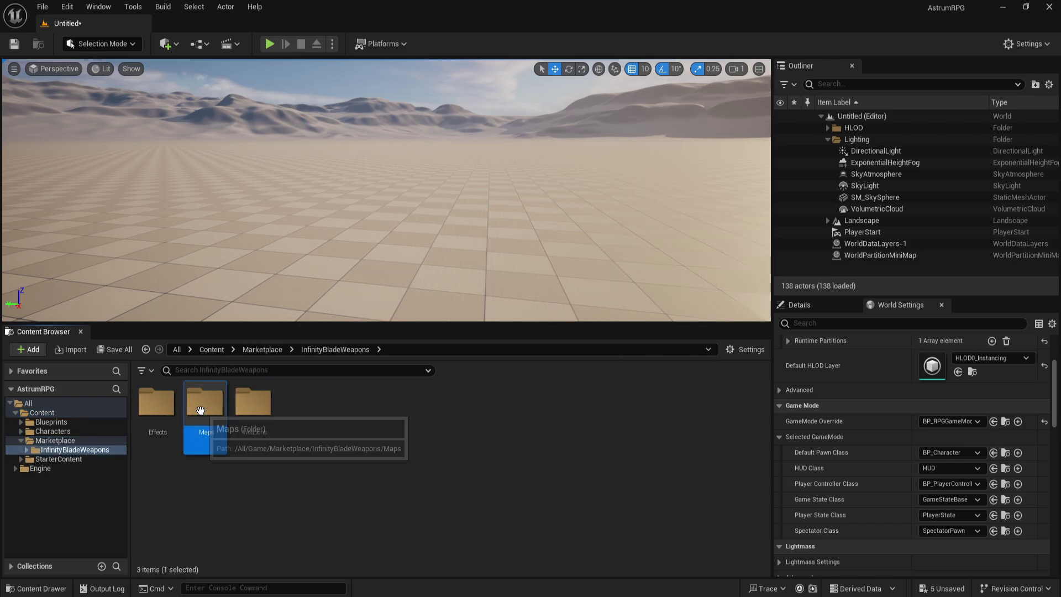
pyautogui.doubleClick(200, 409)
pyautogui.click(57, 459)
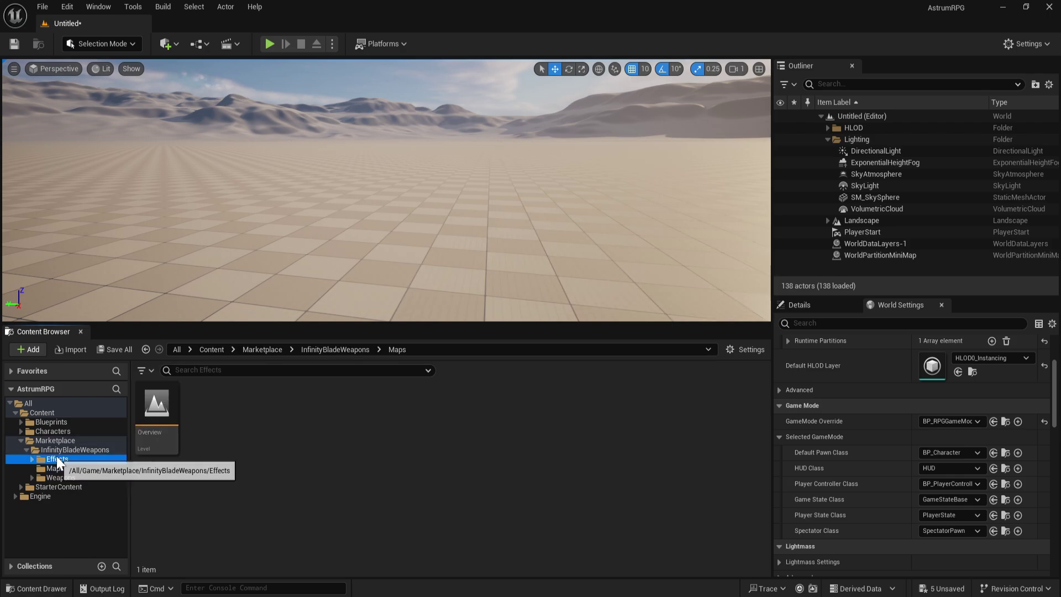
pyautogui.doubleClick(156, 402)
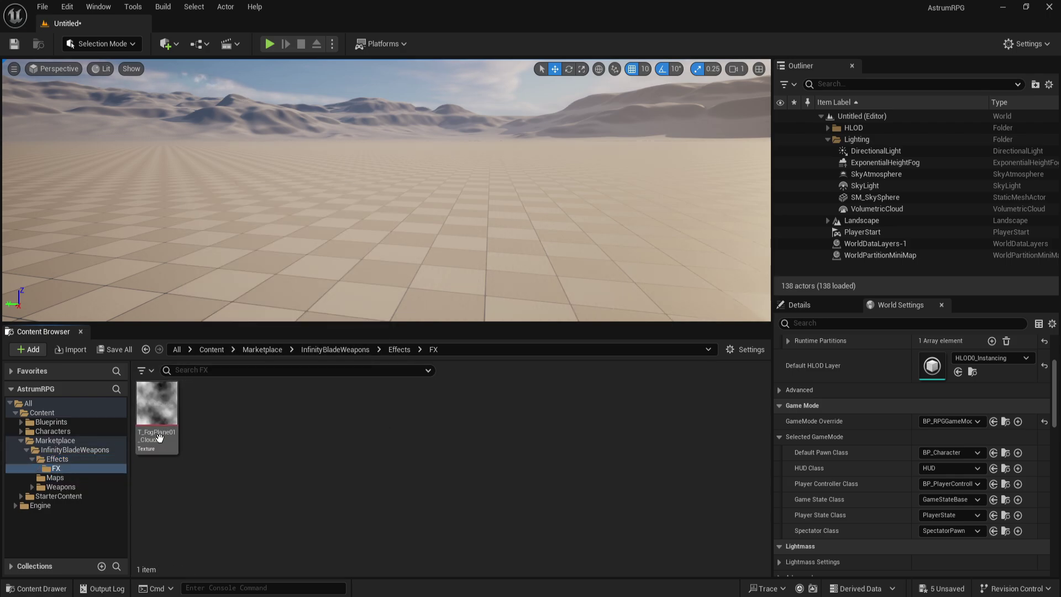
pyautogui.click(72, 449)
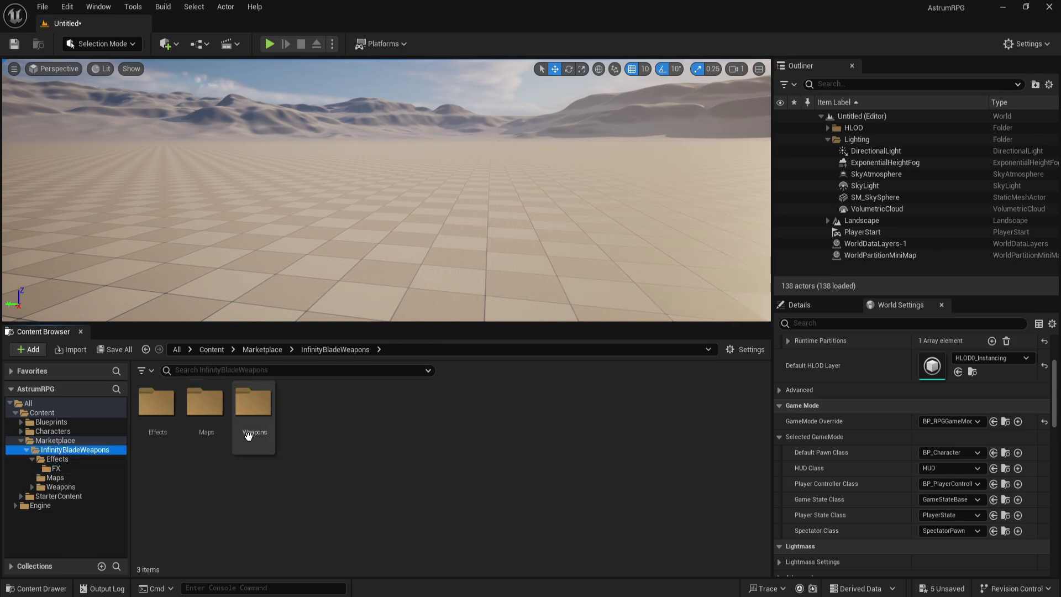
pyautogui.click(205, 411)
pyautogui.press('Delete')
pyautogui.click(249, 455)
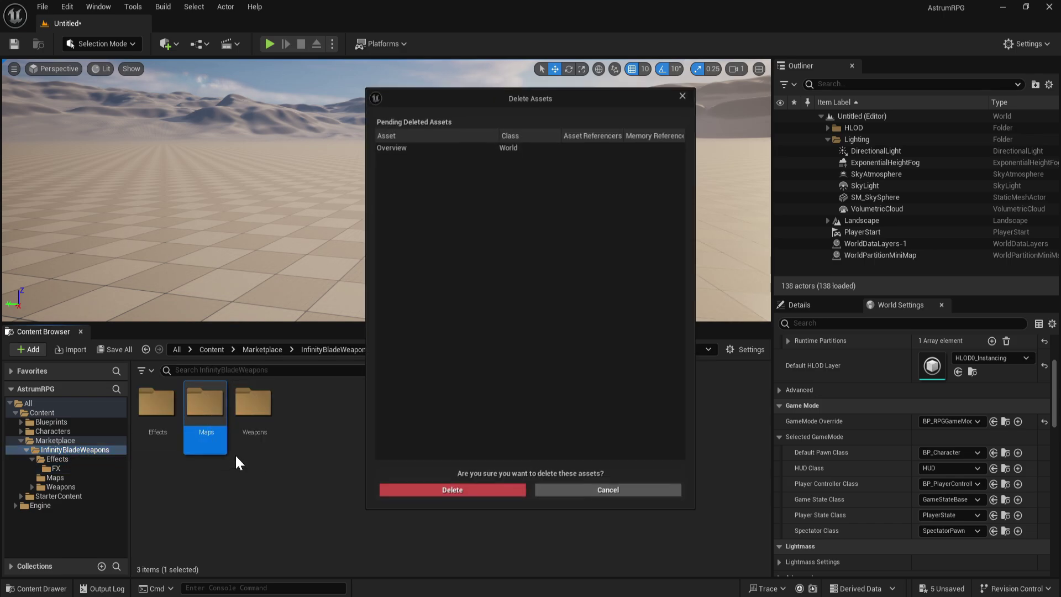
pyautogui.click(587, 490)
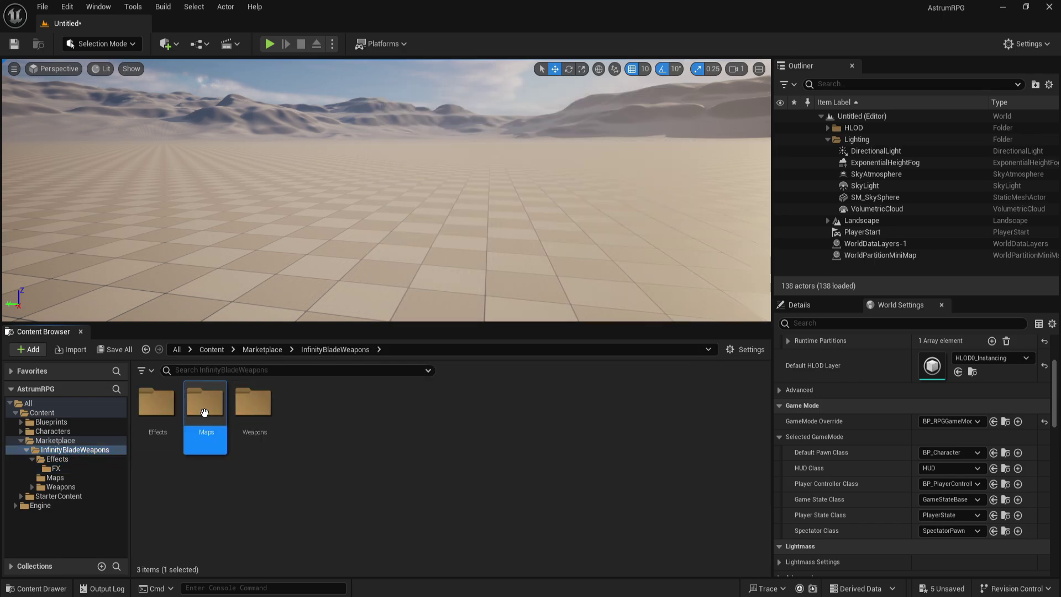
# Step: Open the Overview level from the Maps folder, saving the selected modified assets, and look over the displayed weapons
pyautogui.doubleClick(204, 412)
pyautogui.doubleClick(165, 415)
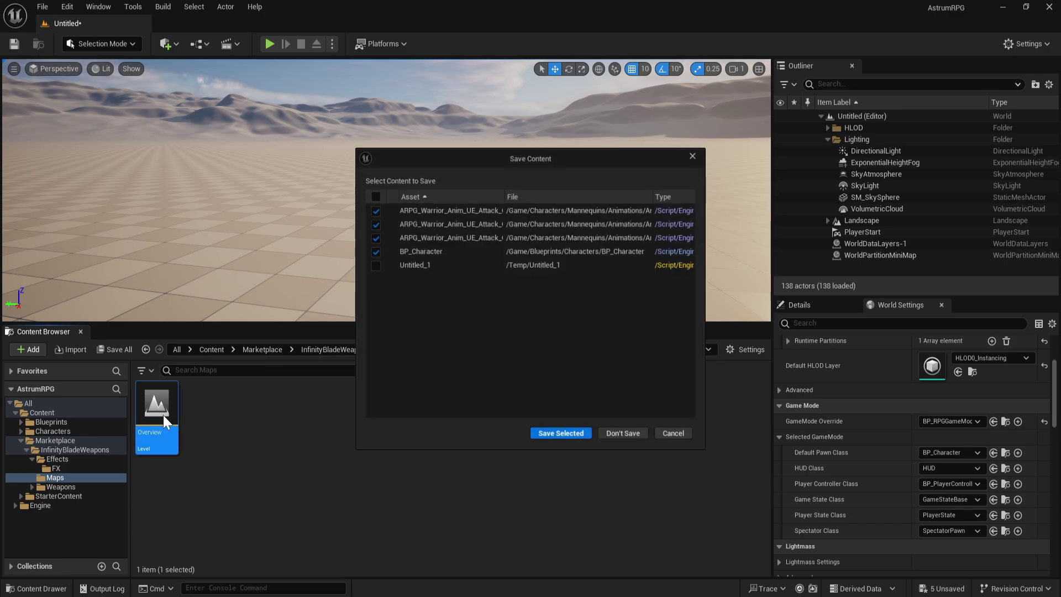
pyautogui.click(533, 435)
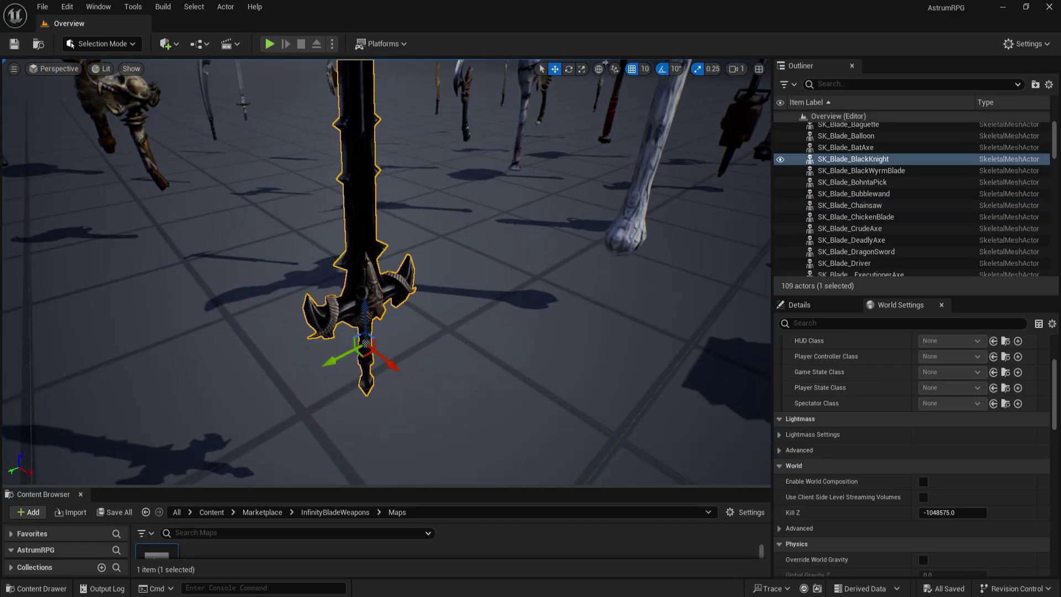
pyautogui.press('w')
pyautogui.moveTo(385, 272); pyautogui.dragTo(381, 183, button='right')
pyautogui.press('s')
pyautogui.press('w')
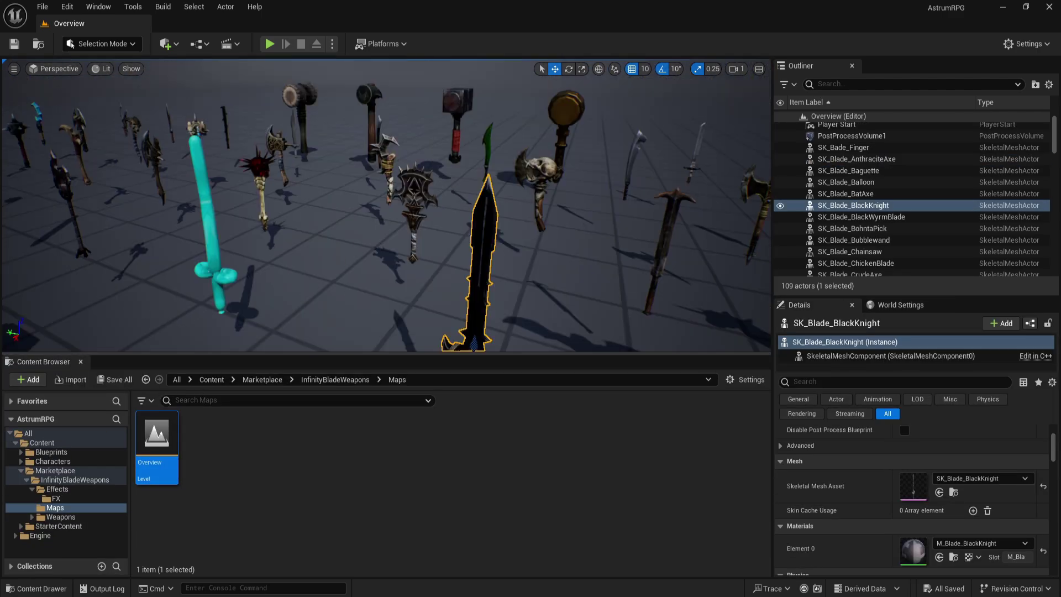
# Step: Create a folder named Weapons inside the Blueprints folder
pyautogui.click(85, 454)
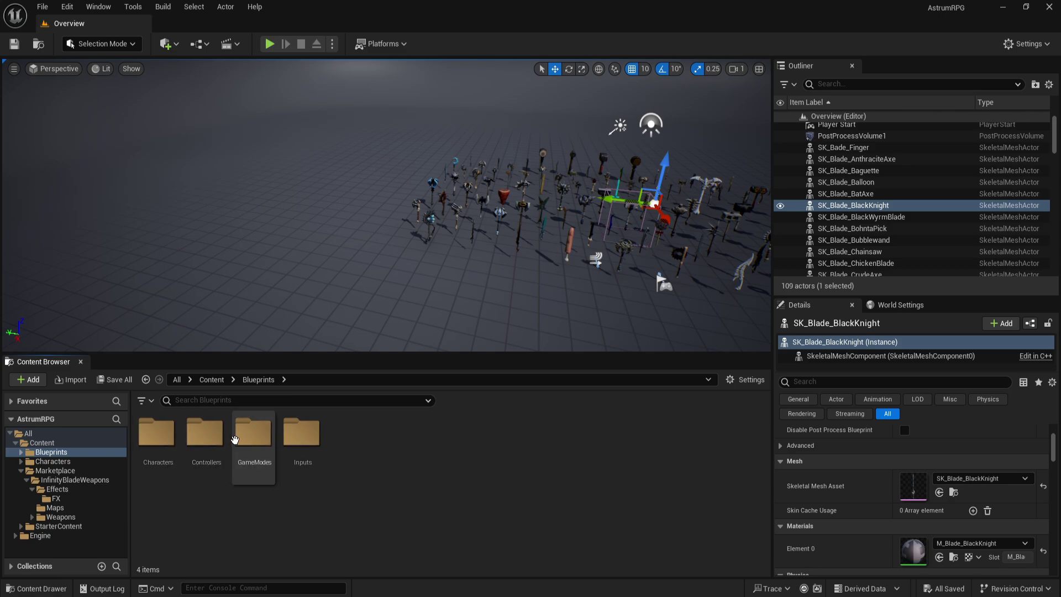
pyautogui.rightClick(386, 480)
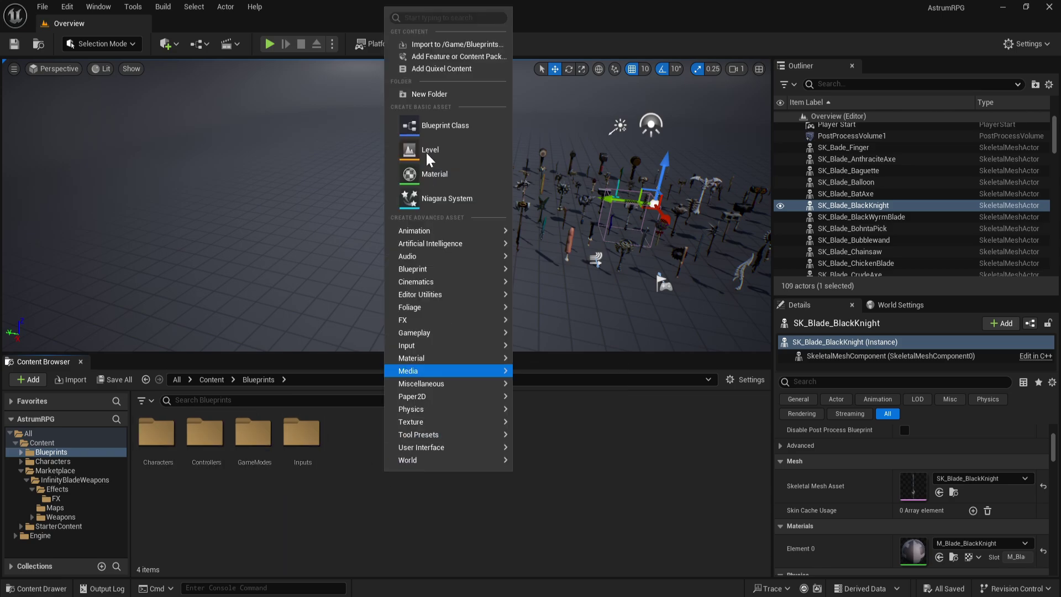
pyautogui.click(422, 94)
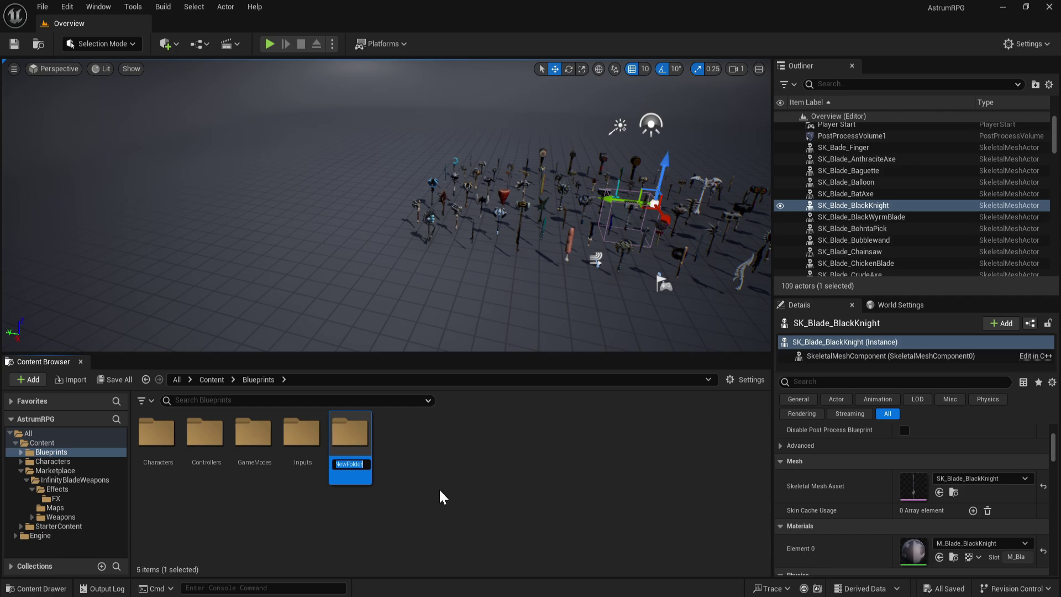
pyautogui.write('Weapons')
pyautogui.press('Return')
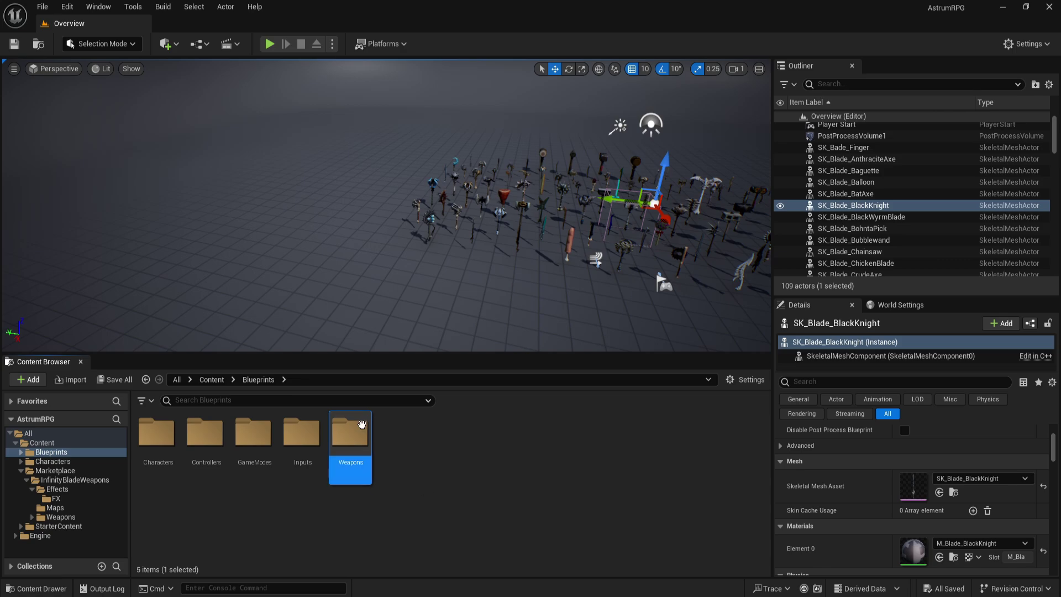
# Step: Create an Actor blueprint class named BP_Weapon in the new Weapons folder and open it for editing
pyautogui.doubleClick(361, 424)
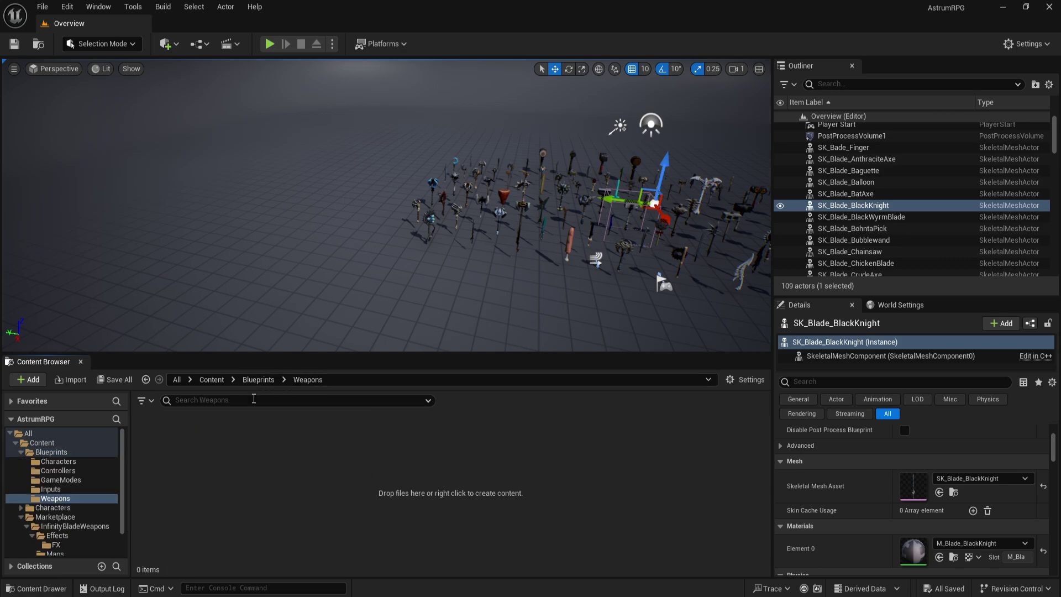
pyautogui.rightClick(240, 446)
pyautogui.moveTo(240, 446)
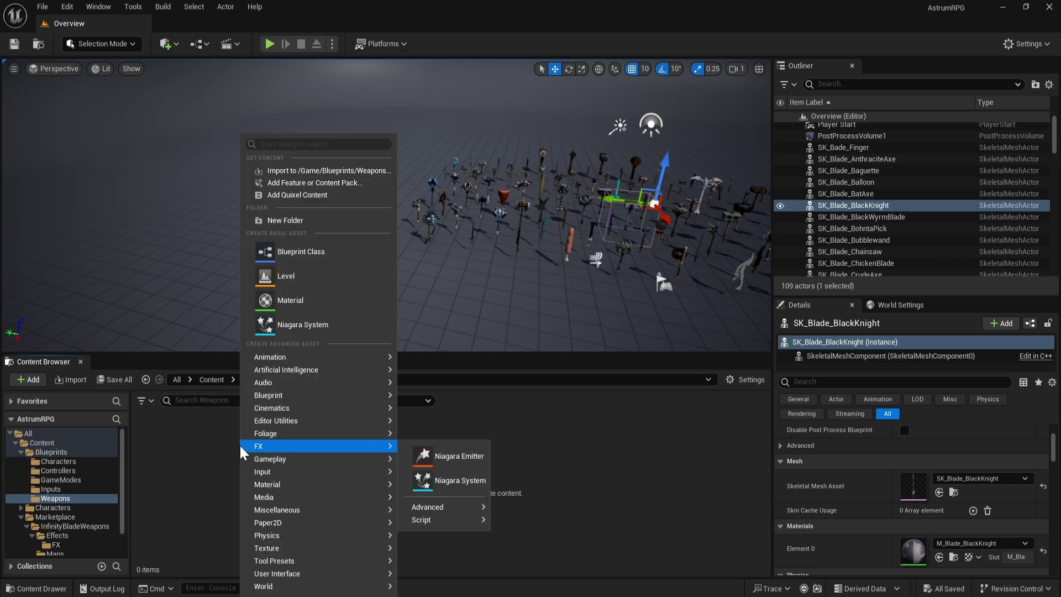
pyautogui.click(320, 251)
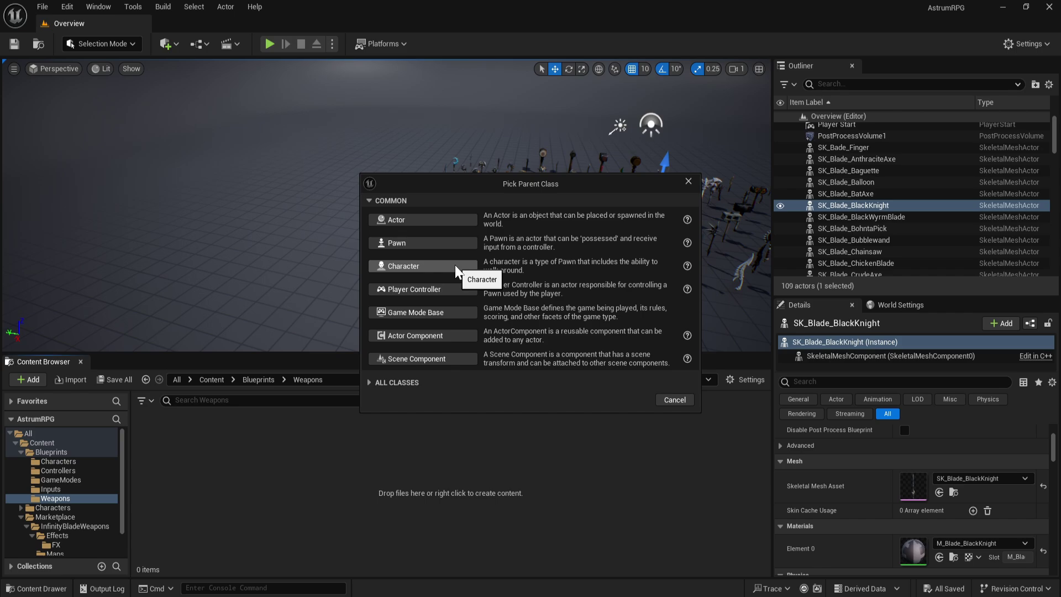
pyautogui.click(467, 220)
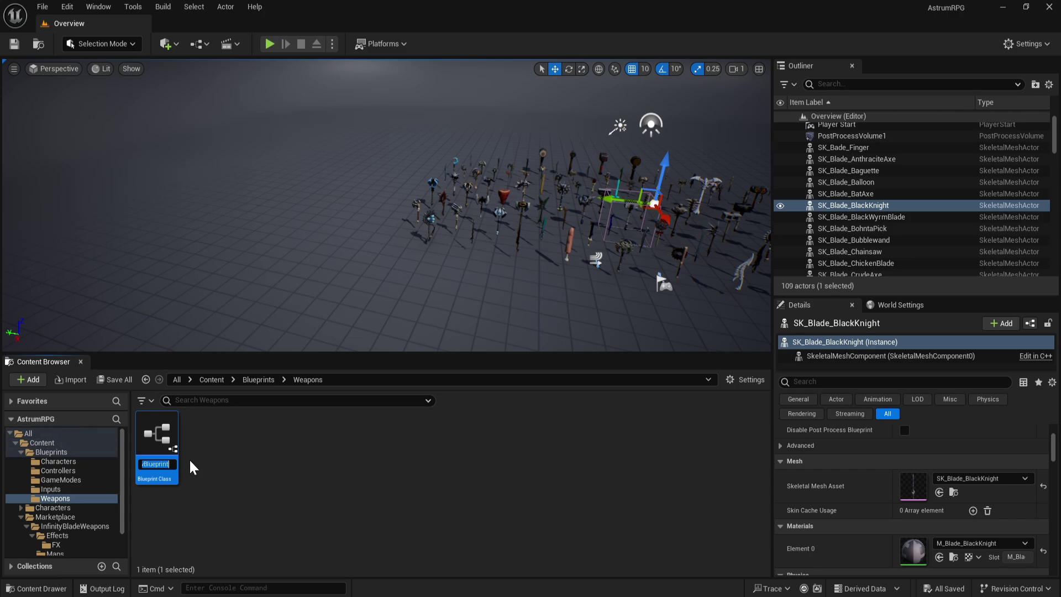
pyautogui.write('BP_Weapon')
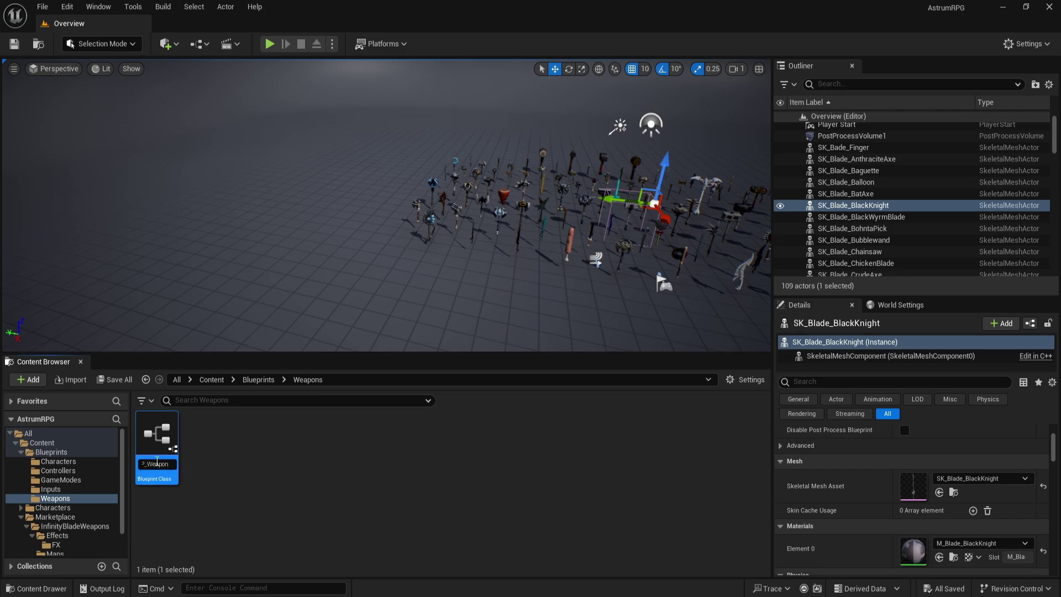
pyautogui.press('Return')
pyautogui.doubleClick(160, 440)
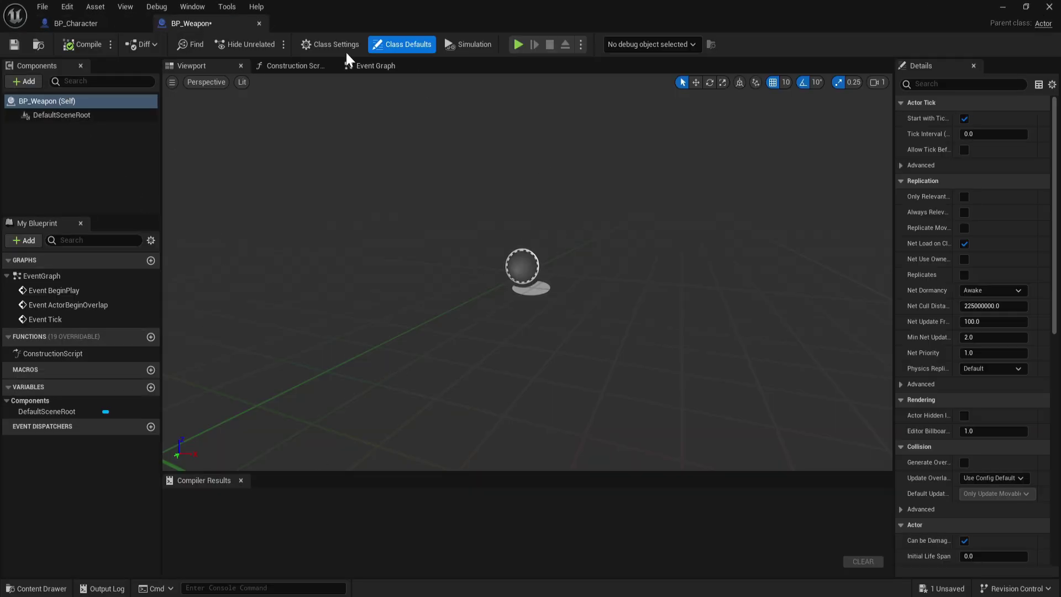
# Step: Add a Static Mesh component to BP_Weapon and select it
pyautogui.click(53, 138)
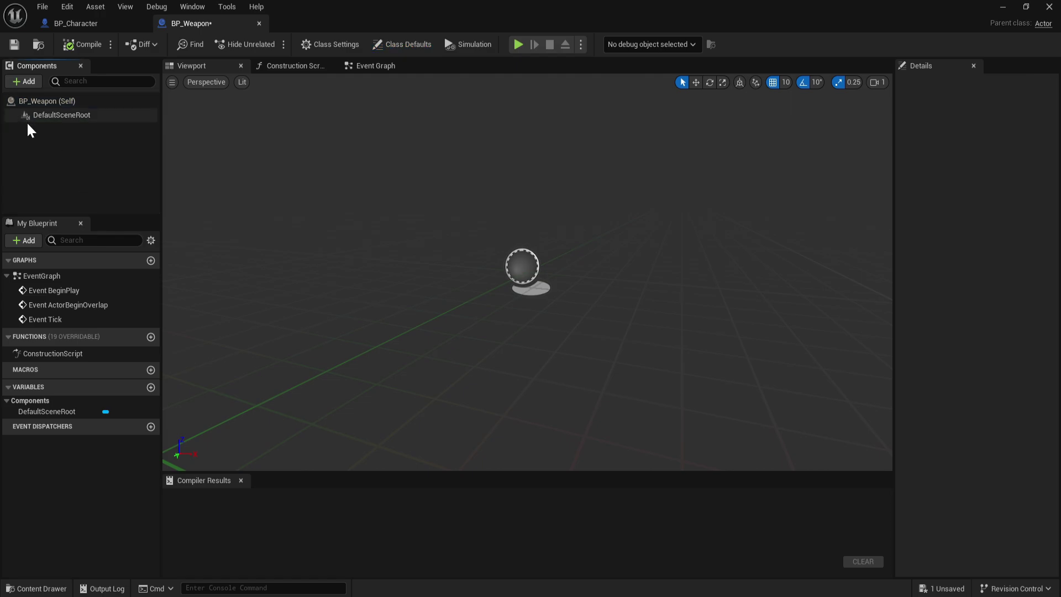
pyautogui.click(35, 84)
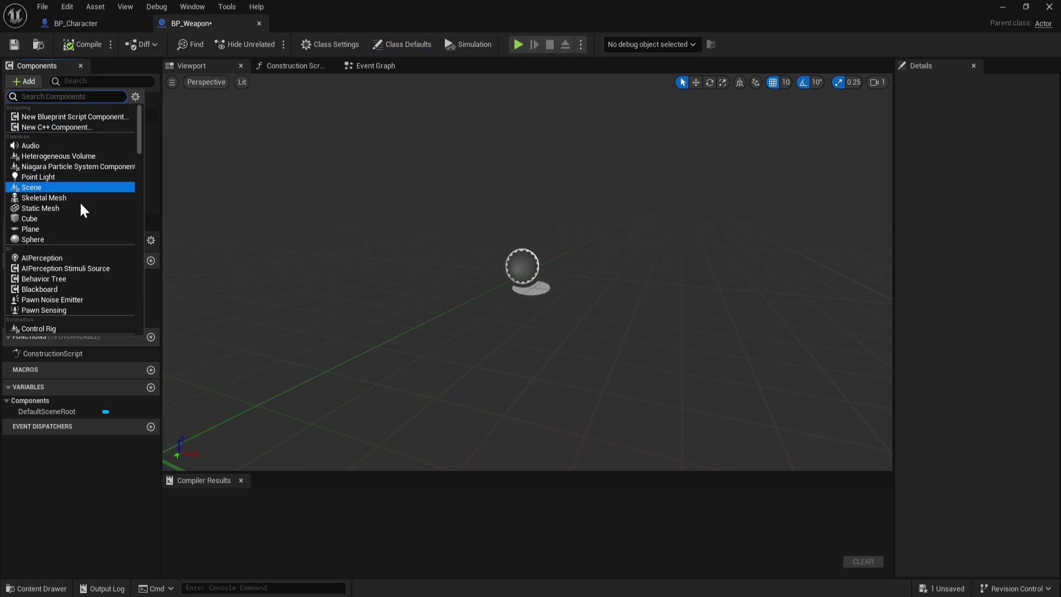
pyautogui.write('stat')
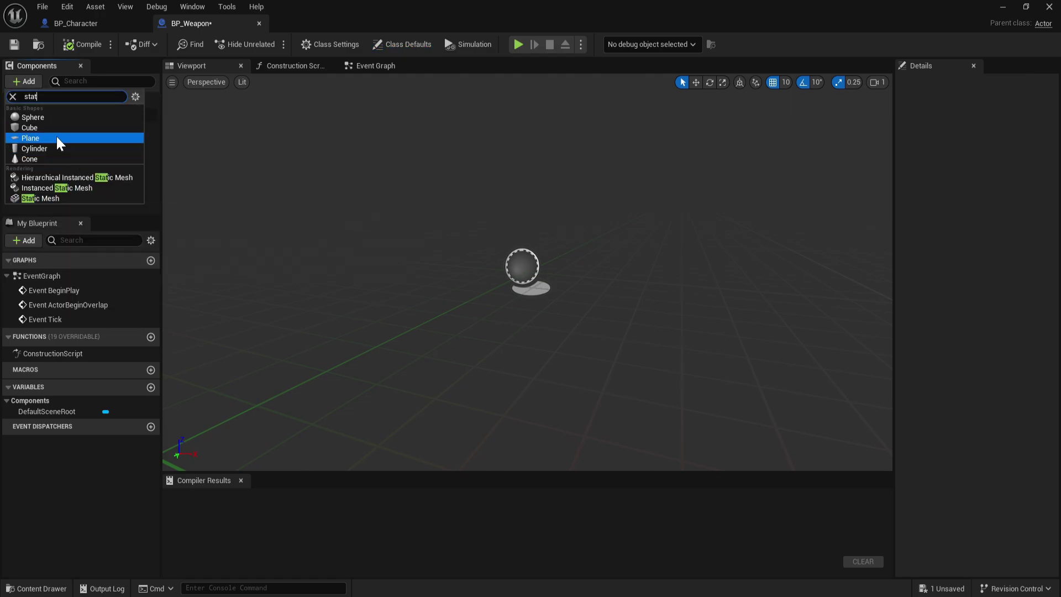
pyautogui.click(45, 197)
pyautogui.click(121, 183)
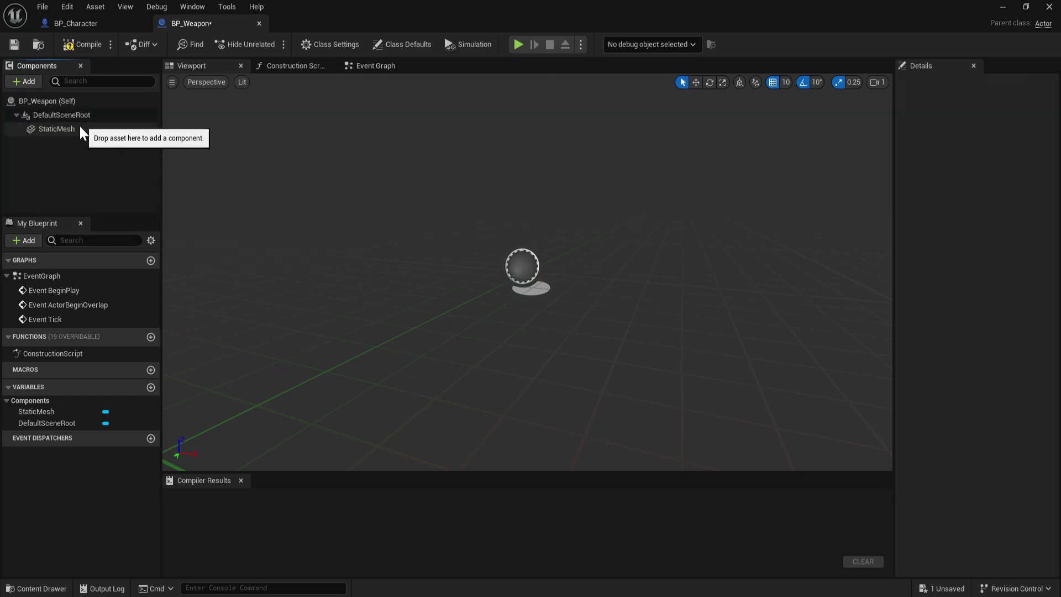
pyautogui.click(79, 127)
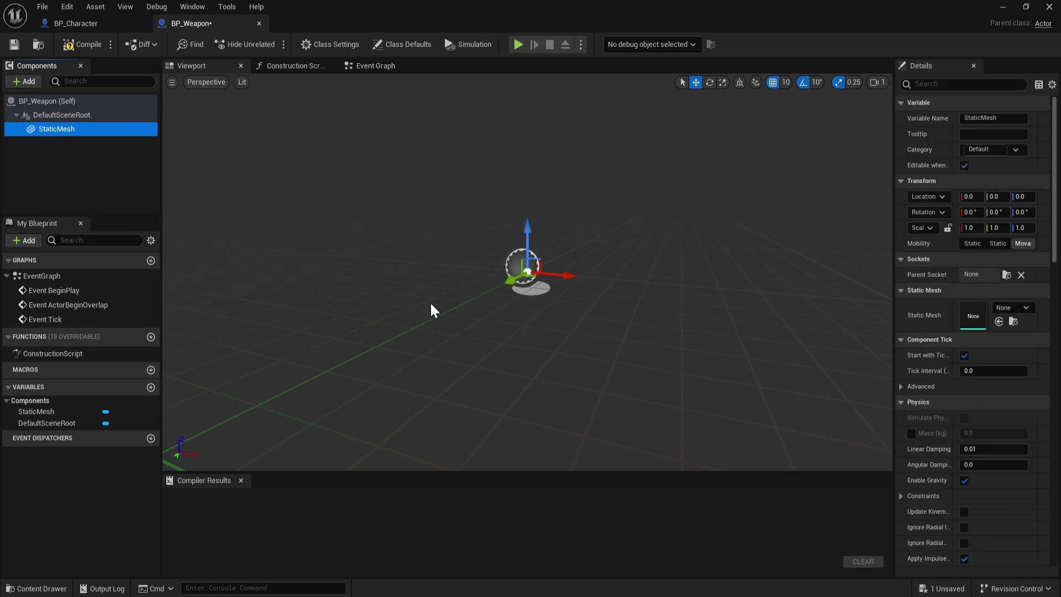
# Step: Search the static mesh assets for "dark kn" and check the selected sword's name in the Overview level
pyautogui.moveTo(893, 296); pyautogui.dragTo(718, 301)
pyautogui.click(918, 308)
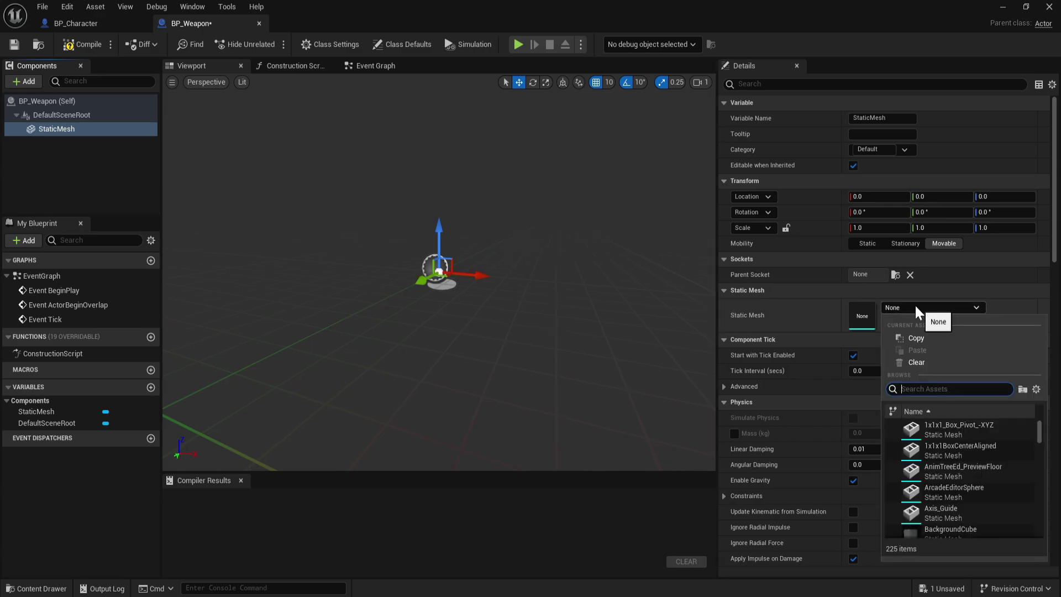
pyautogui.write('dar')
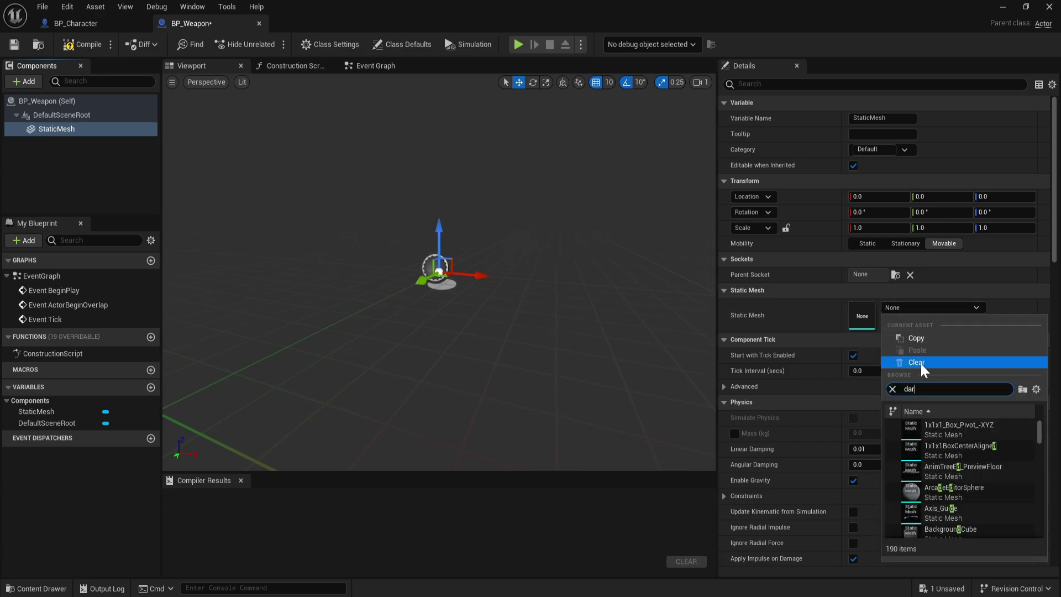
pyautogui.write('k kn')
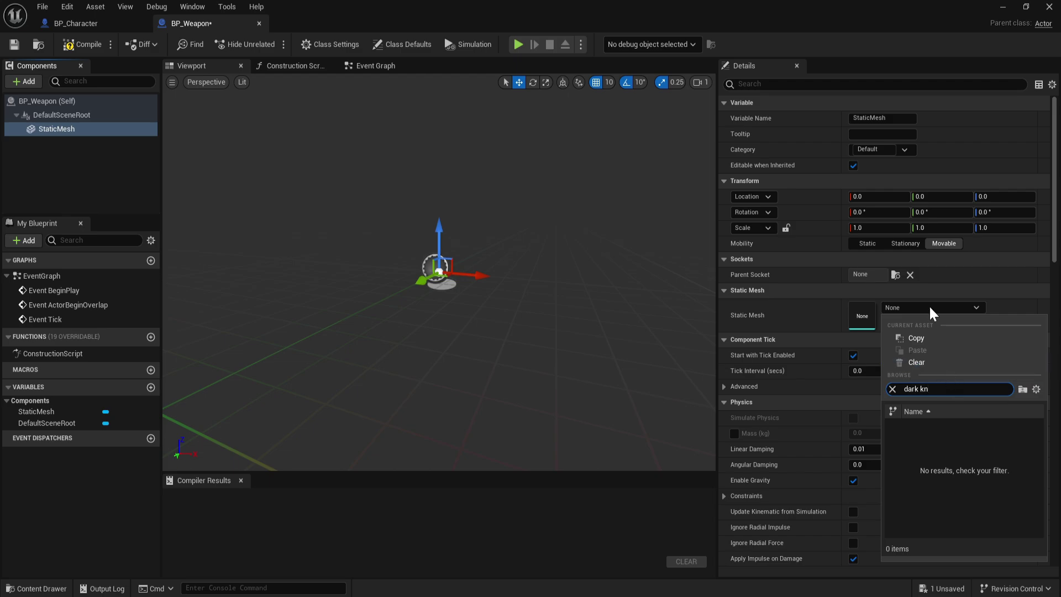
pyautogui.moveTo(718, 8); pyautogui.dragTo(359, 172)
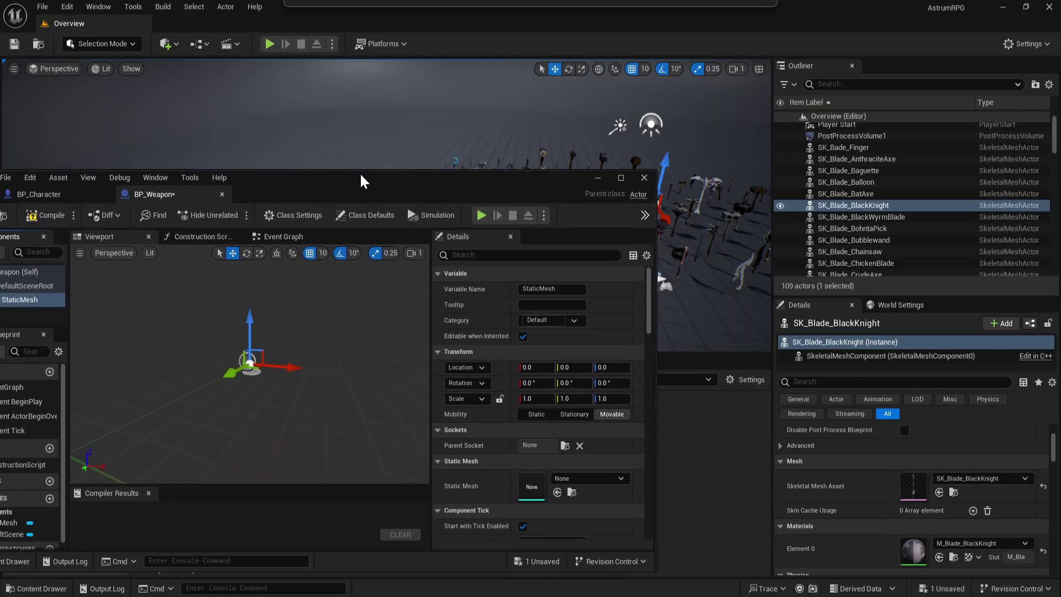
pyautogui.doubleClick(359, 172)
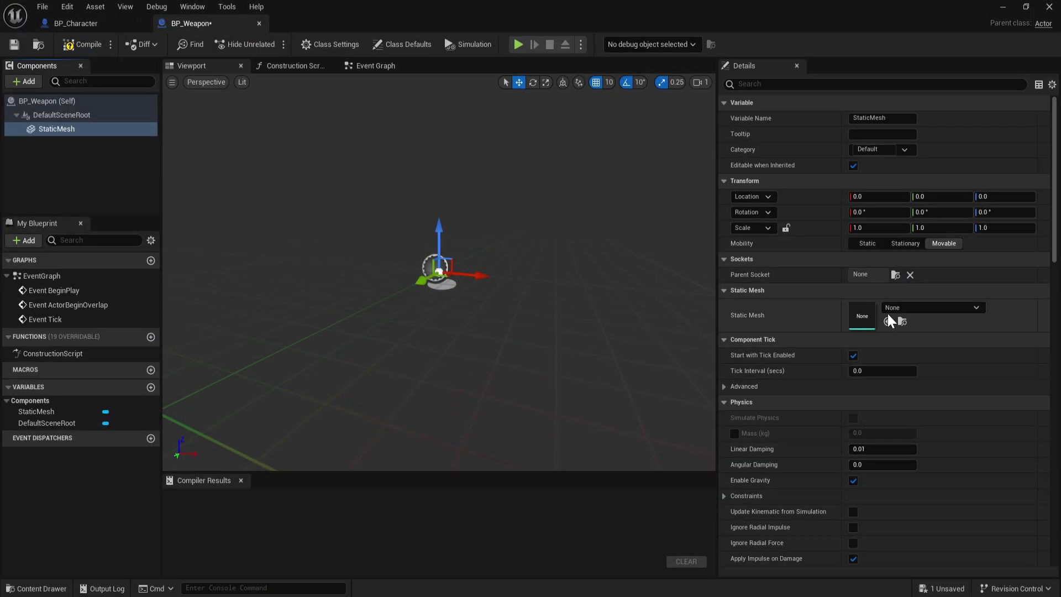
# Step: Try to find a mesh for the StaticMesh component by searching for "black", and minimise the blueprint window
pyautogui.click(894, 307)
pyautogui.write('bla')
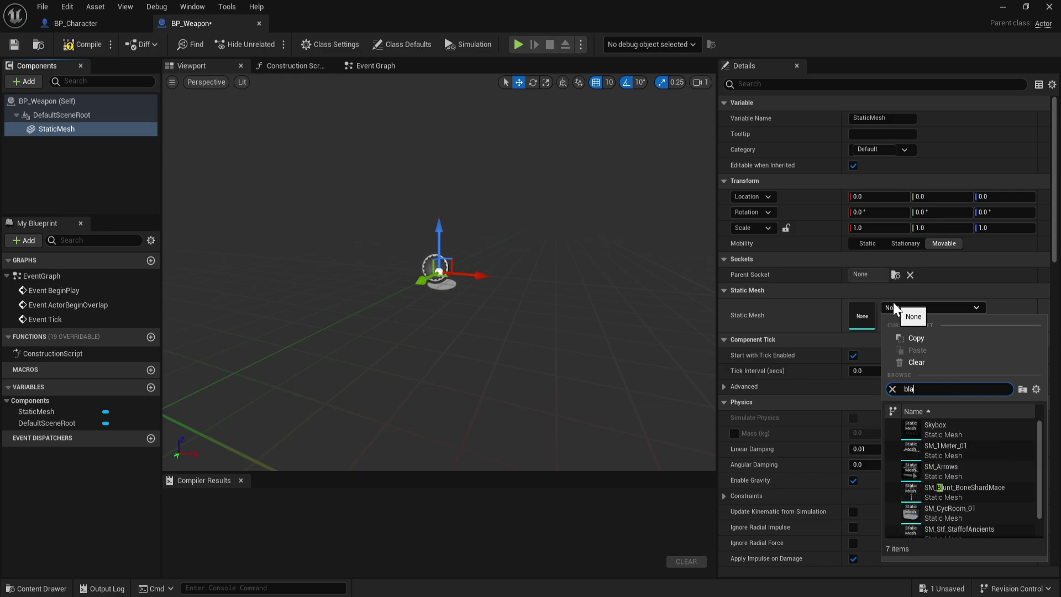
pyautogui.write('ck')
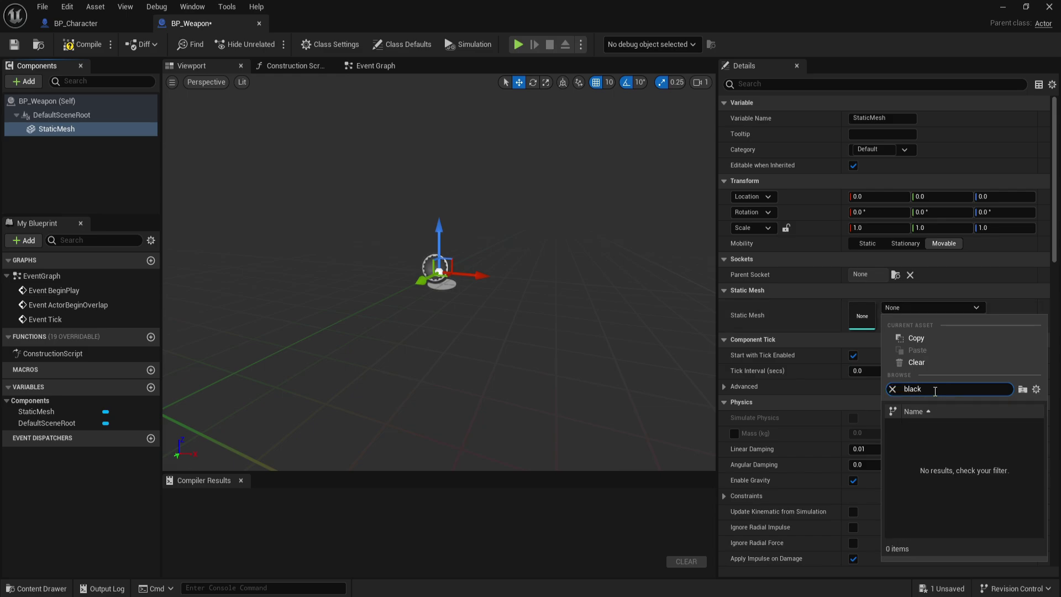
pyautogui.click(924, 310)
pyautogui.click(923, 309)
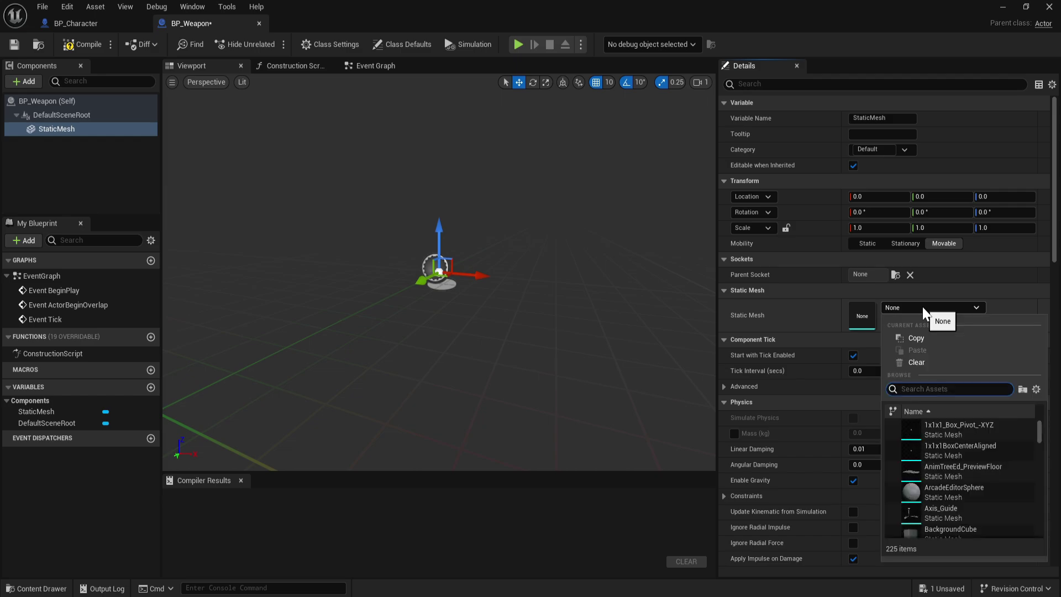
pyautogui.click(1000, 7)
pyautogui.click(1001, 6)
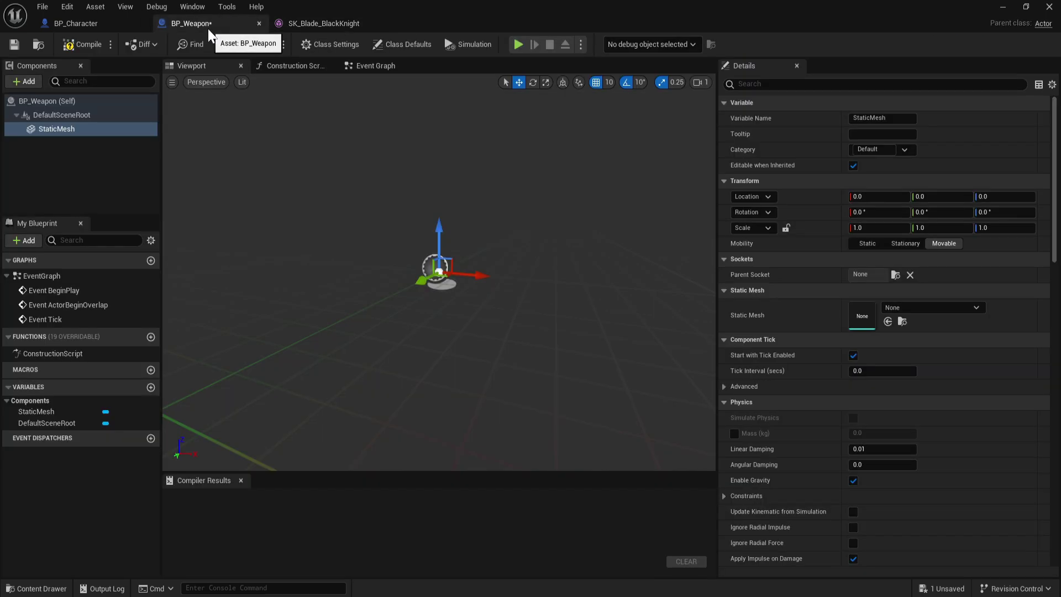
# Step: Delete the StaticMesh component from BP_Weapon and add a Skeletal Mesh component in its place
pyautogui.click(54, 111)
pyautogui.click(65, 128)
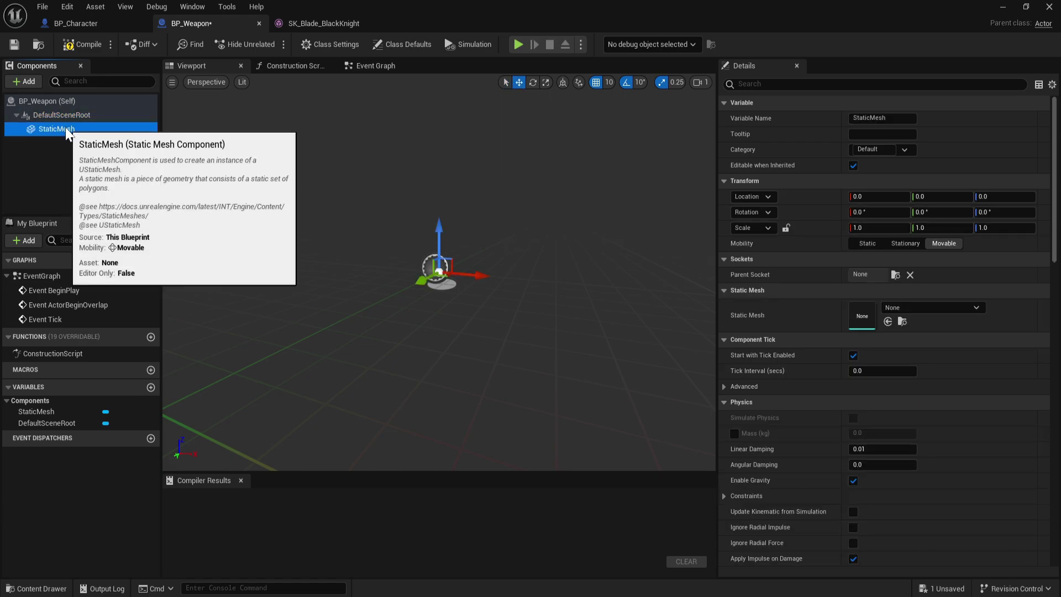
pyautogui.press('Delete')
pyautogui.click(36, 80)
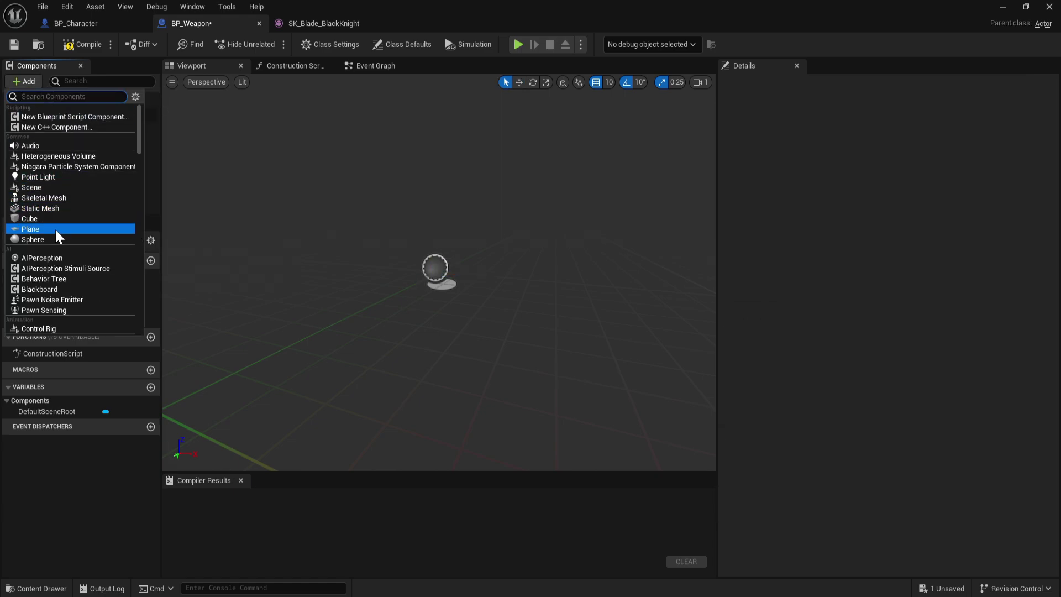
pyautogui.click(45, 197)
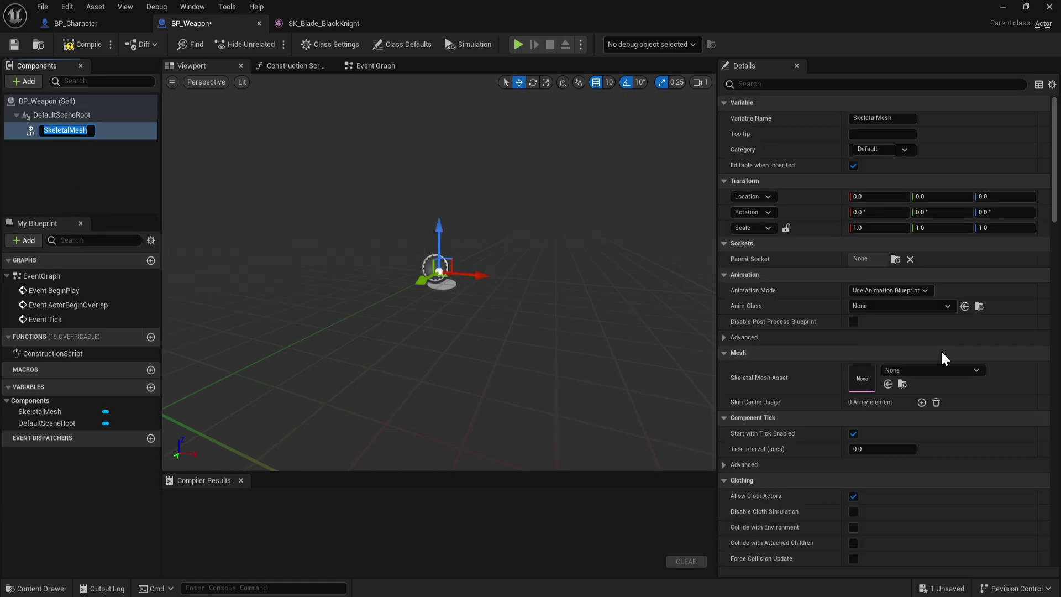
# Step: Assign SK_Blade_BlackKnight as the SkeletalMesh component's asset and inspect the sword
pyautogui.click(923, 370)
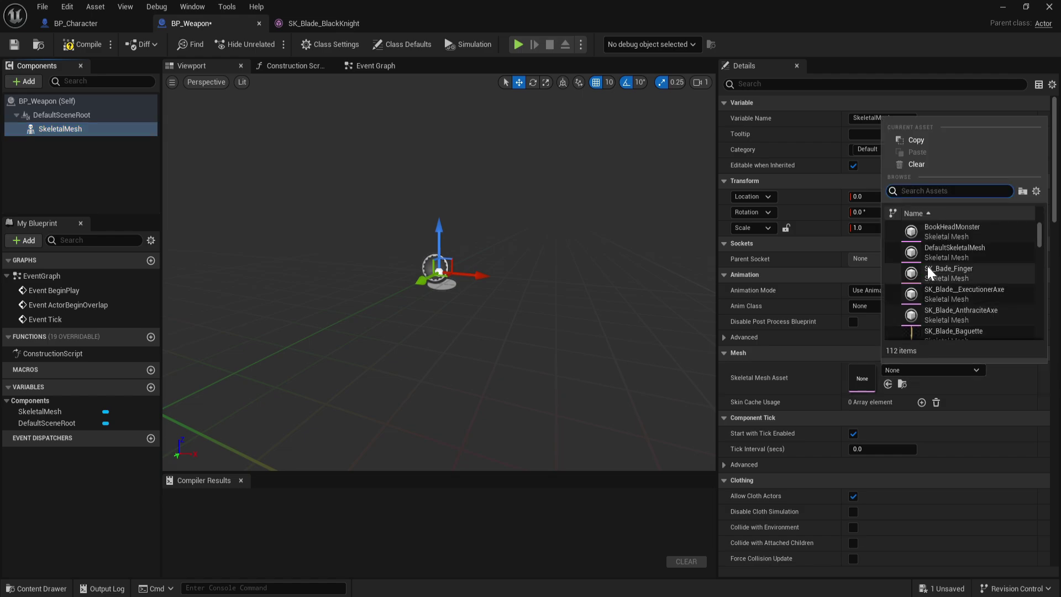
pyautogui.write('bla')
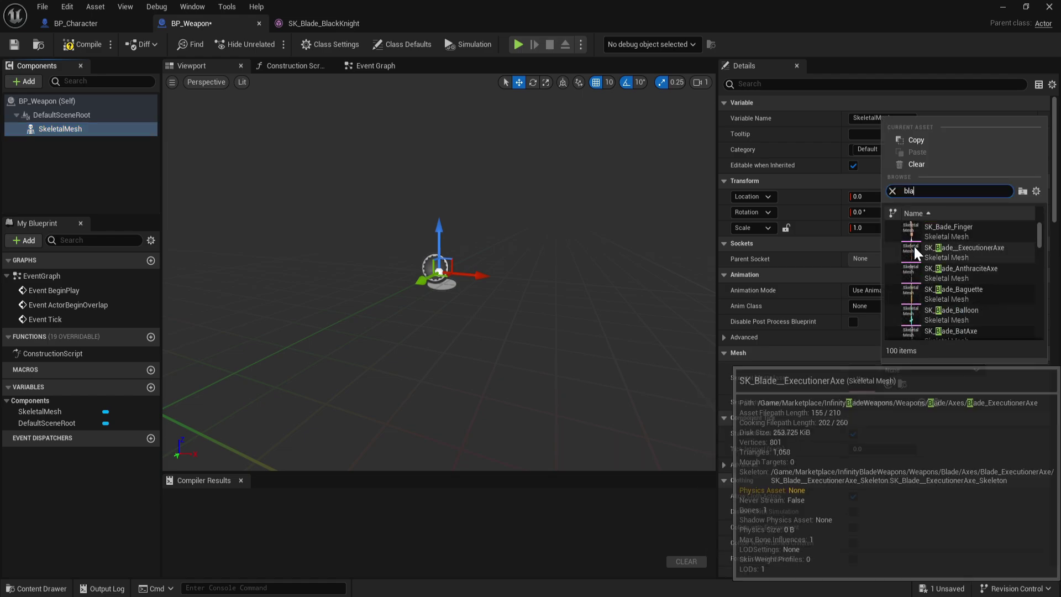
pyautogui.write('ck')
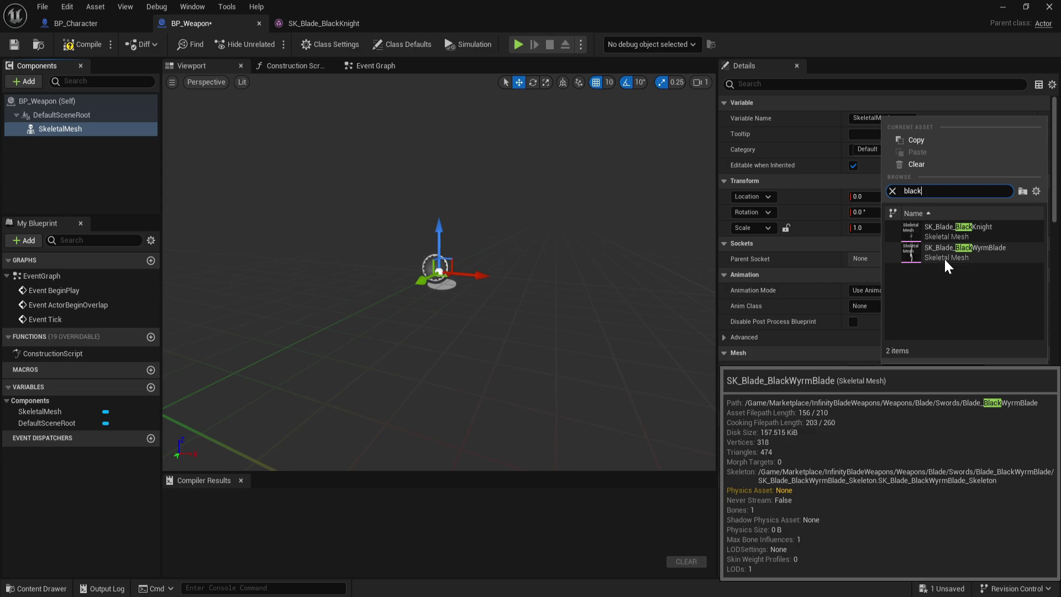
pyautogui.click(937, 225)
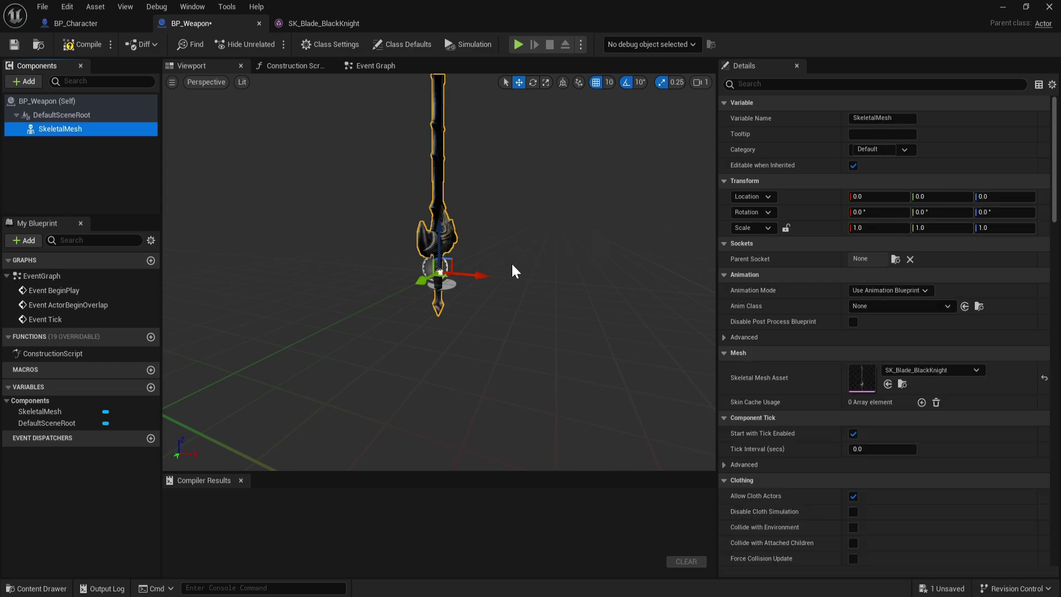
pyautogui.moveTo(512, 265); pyautogui.dragTo(301, 256, button='right')
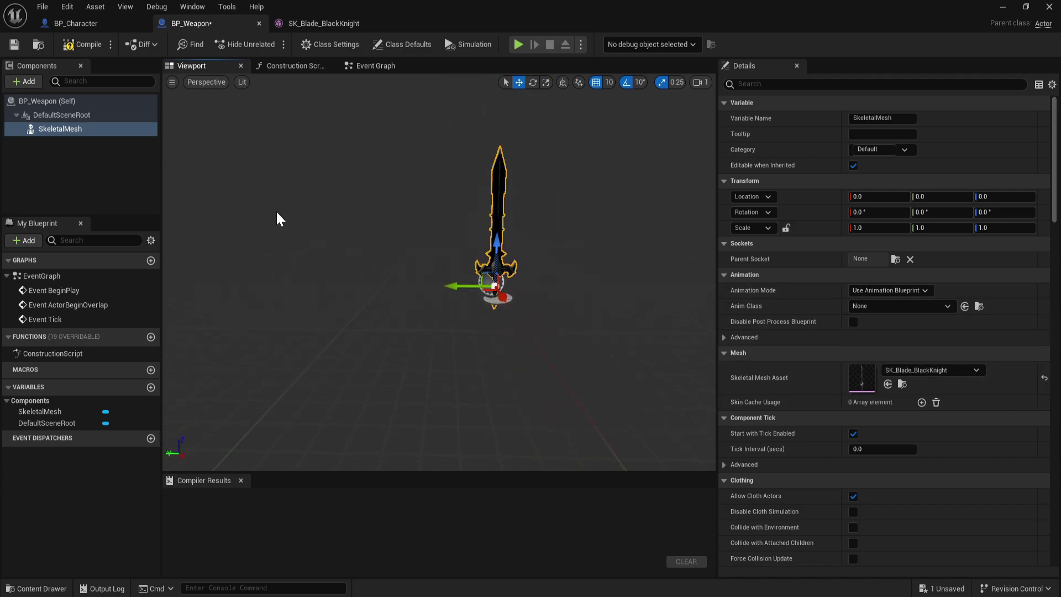
pyautogui.press('w')
pyautogui.moveTo(602, 309); pyautogui.dragTo(638, 332, button='right')
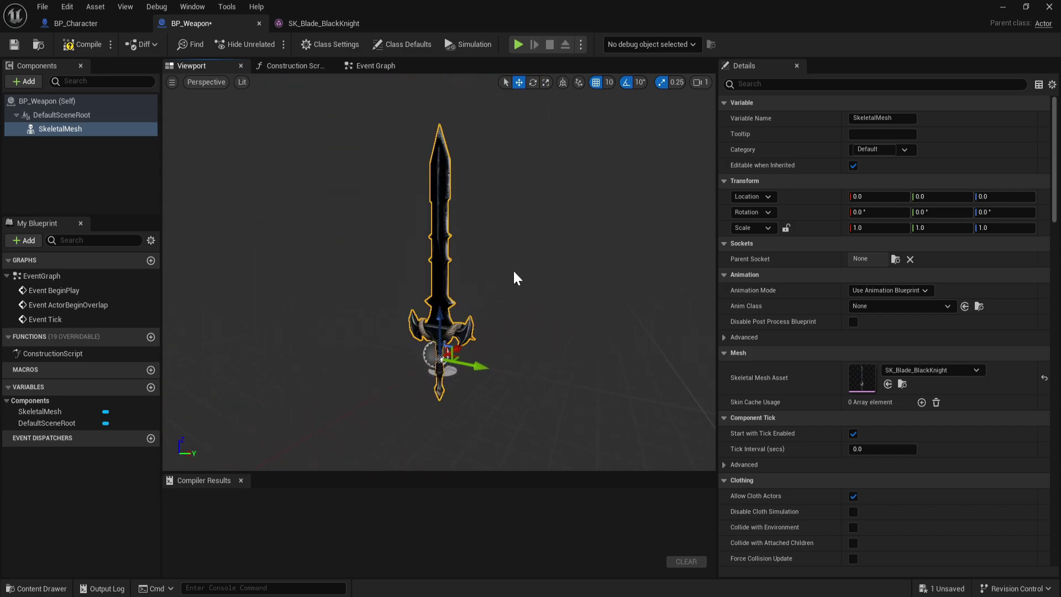
# Step: Move the blueprint window aside, enlarge the level viewport and look over the weapons in the Overview level
pyautogui.moveTo(608, 7); pyautogui.dragTo(584, 414)
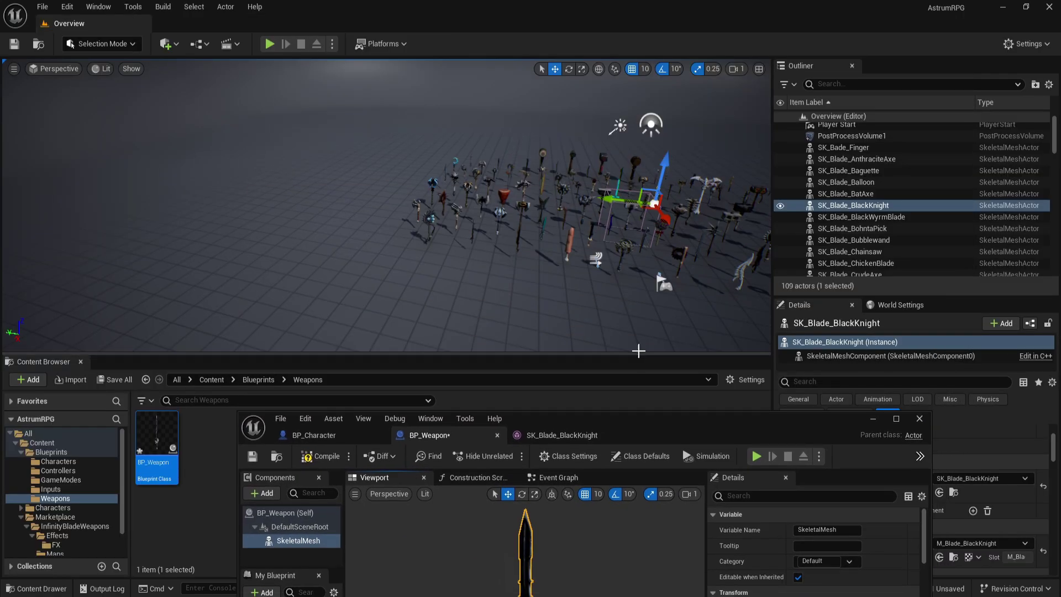
pyautogui.moveTo(575, 298); pyautogui.dragTo(577, 308)
pyautogui.moveTo(644, 354); pyautogui.dragTo(626, 461)
pyautogui.moveTo(597, 326); pyautogui.dragTo(606, 360, button='right')
pyautogui.press('w')
pyautogui.press('w')
pyautogui.press('s')
pyautogui.scroll(-3, 553, 321)
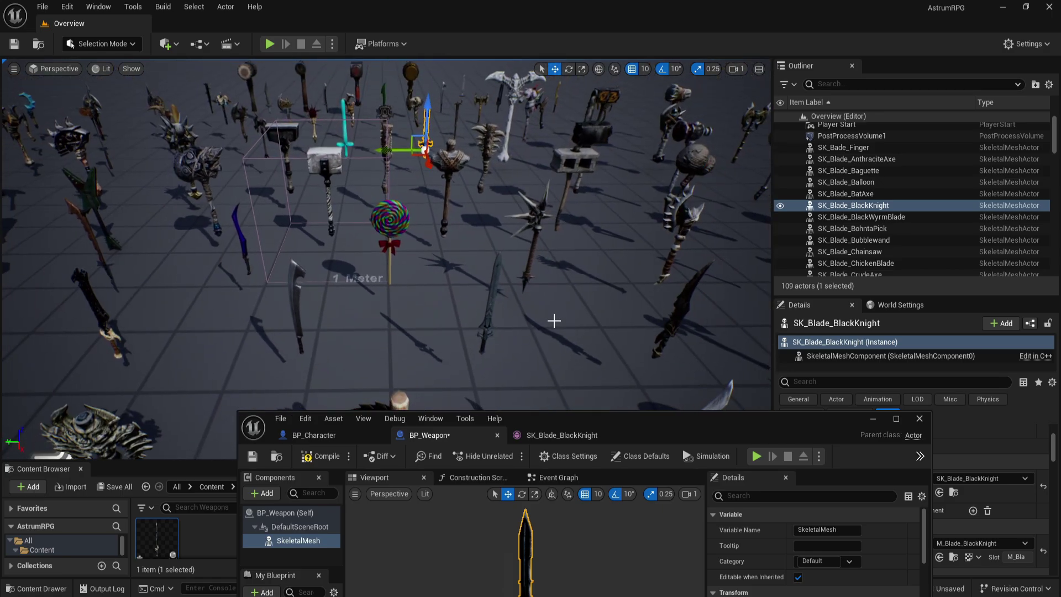
# Step: Select the SK_Blade_HeroSword11 sword in the level, assign that mesh to BP_Weapon's SkeletalMesh component and compile the blueprint
pyautogui.click(490, 309)
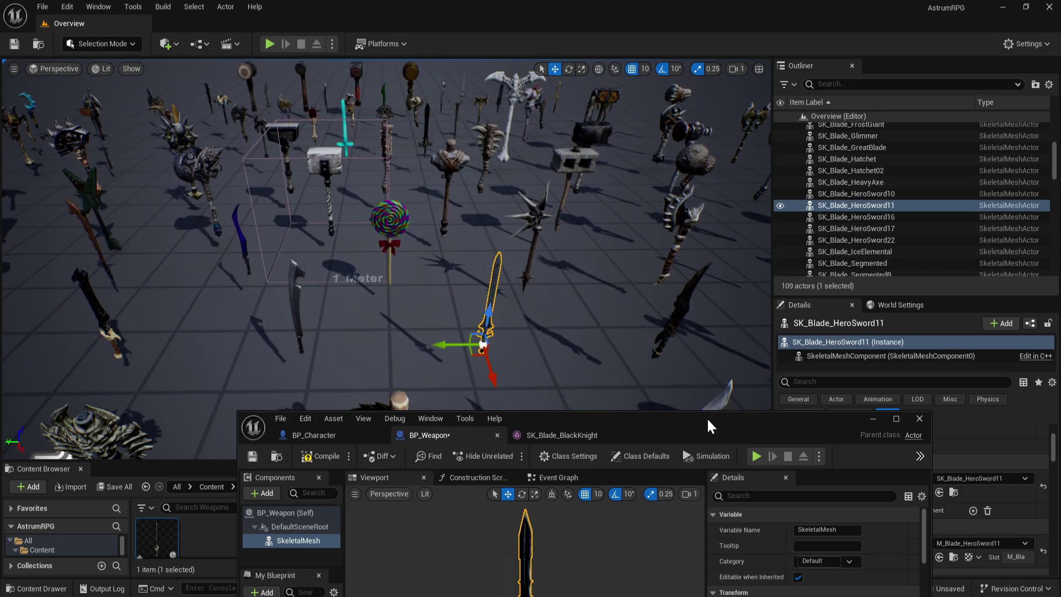
pyautogui.moveTo(707, 425); pyautogui.dragTo(553, 3)
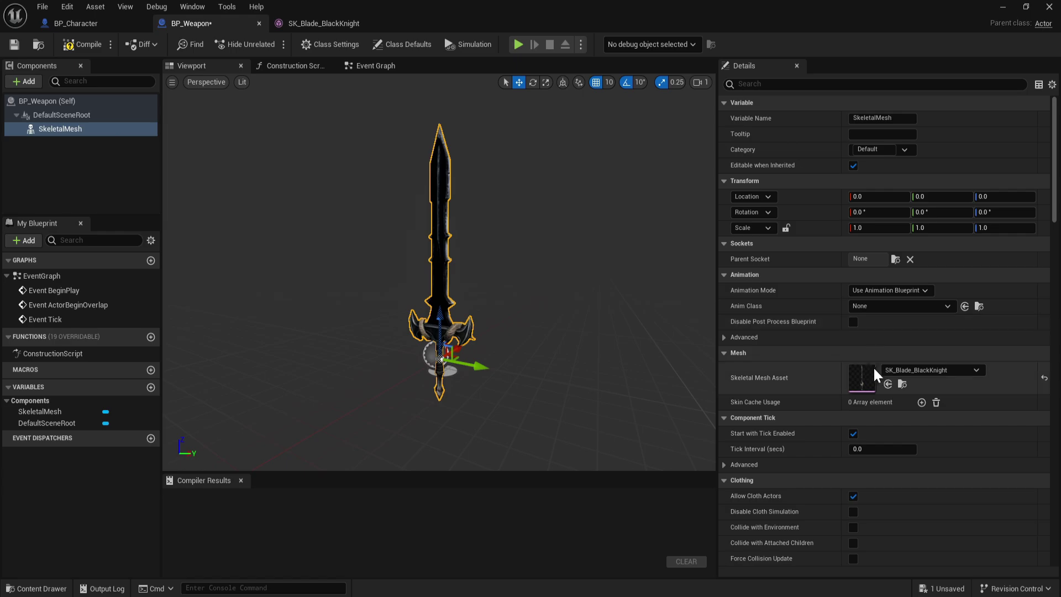
pyautogui.click(893, 367)
pyautogui.click(928, 284)
pyautogui.click(79, 45)
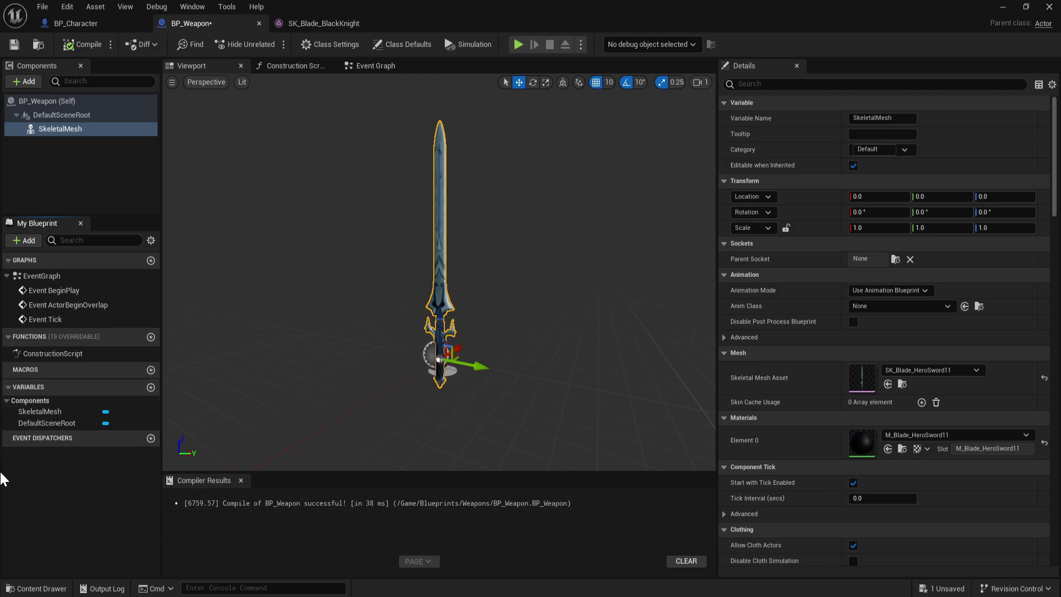
# Step: Compile the BP_Character blueprint and display its character in the 3D viewport
pyautogui.moveTo(138, 343)
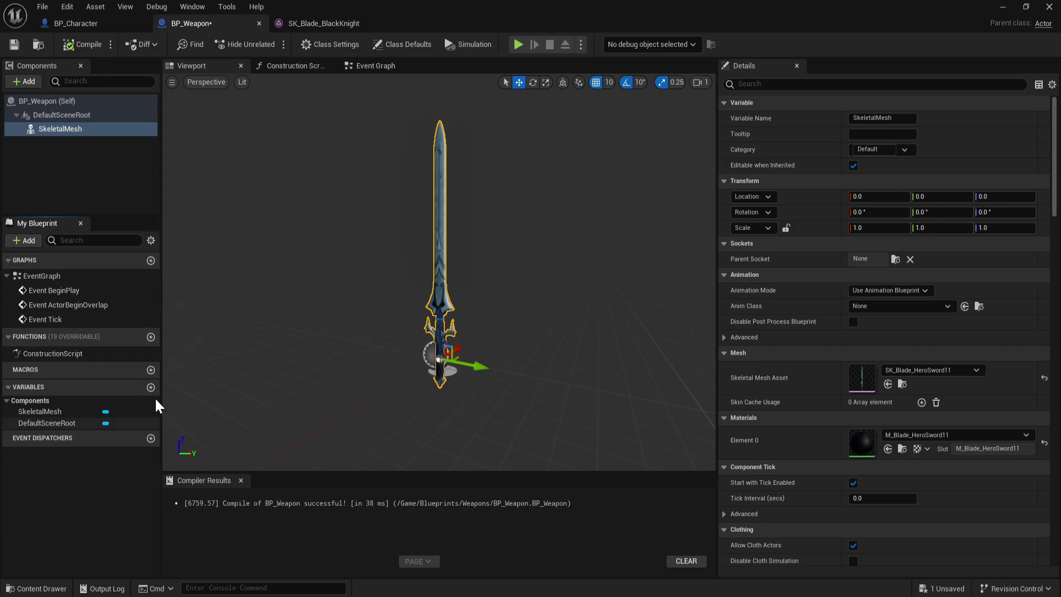
pyautogui.click(133, 25)
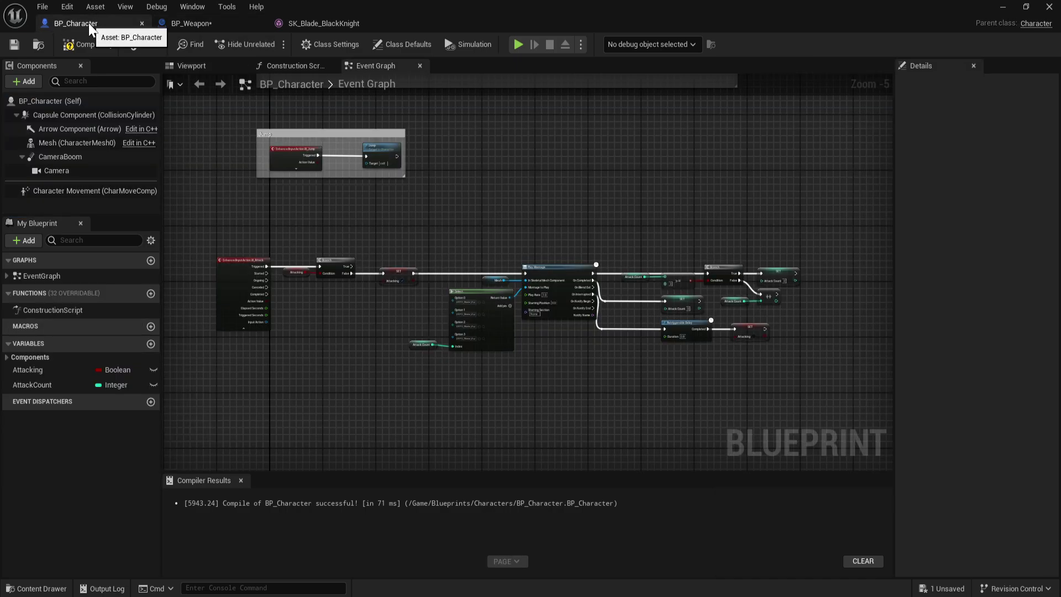
pyautogui.click(93, 50)
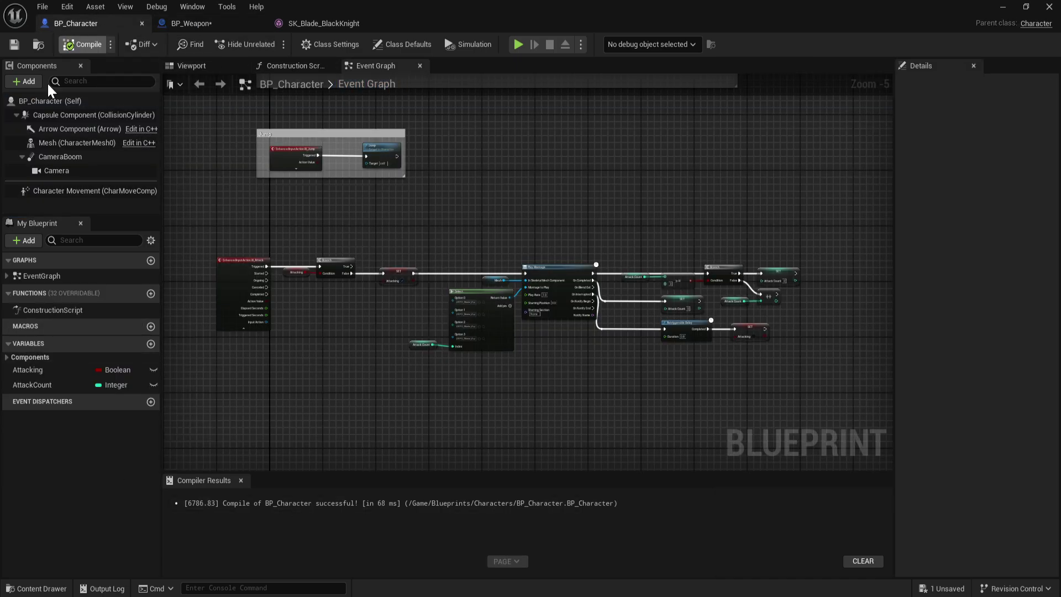
pyautogui.click(170, 27)
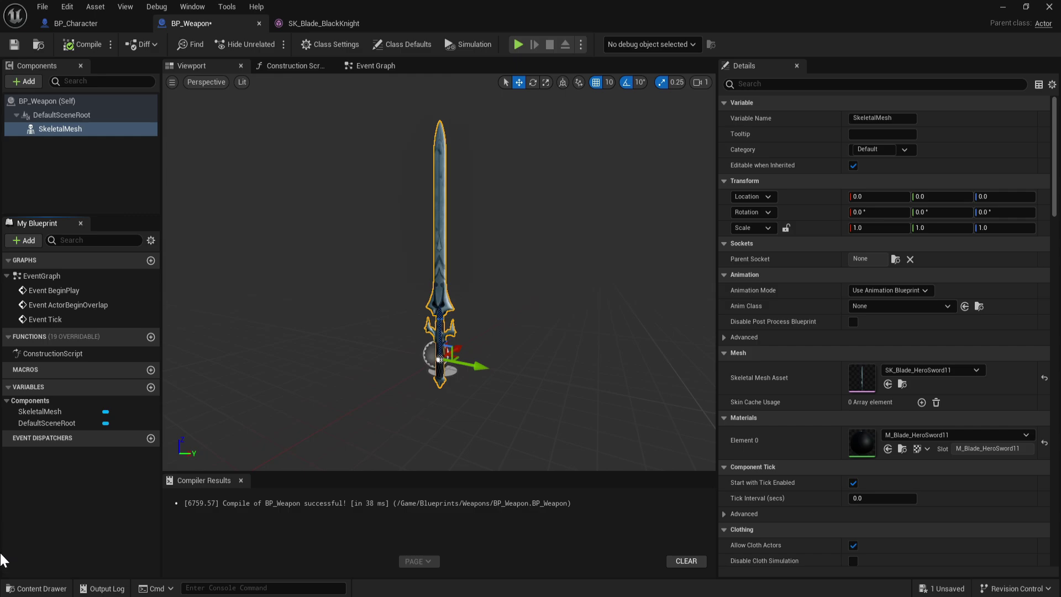
pyautogui.click(78, 23)
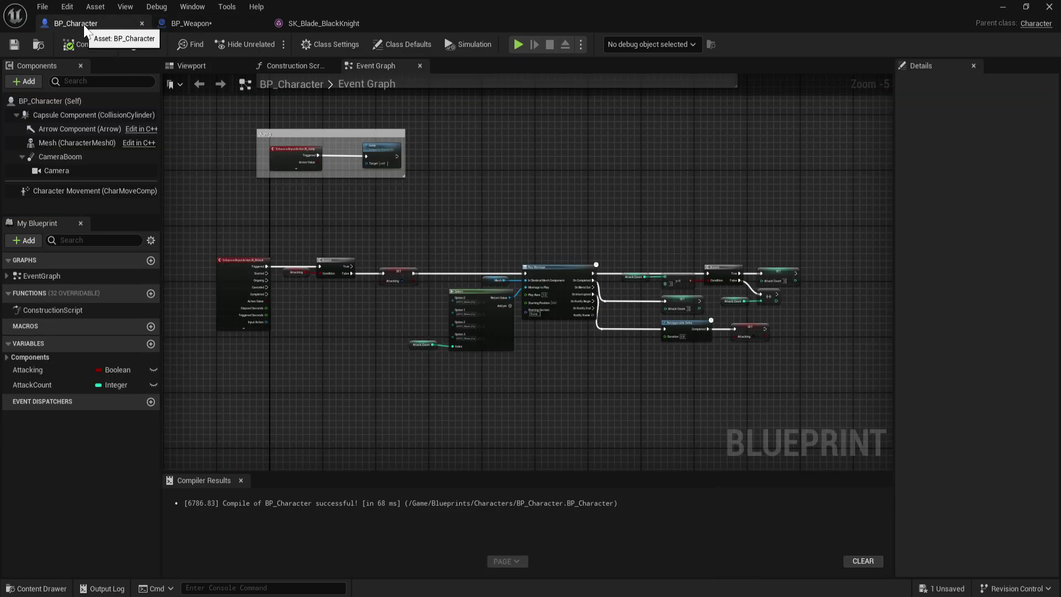
pyautogui.click(200, 24)
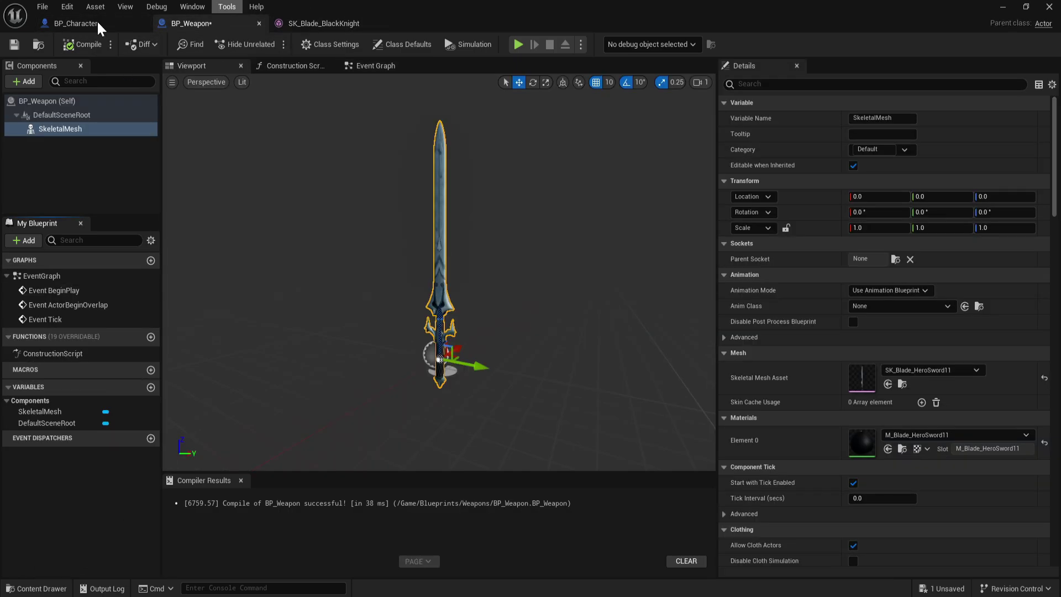
pyautogui.click(83, 23)
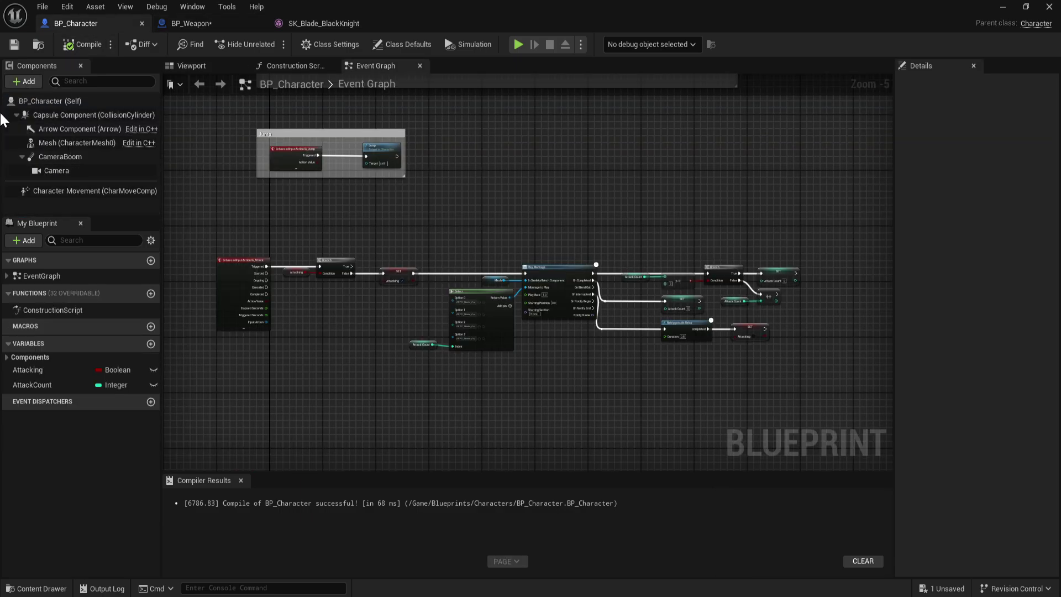
pyautogui.click(193, 67)
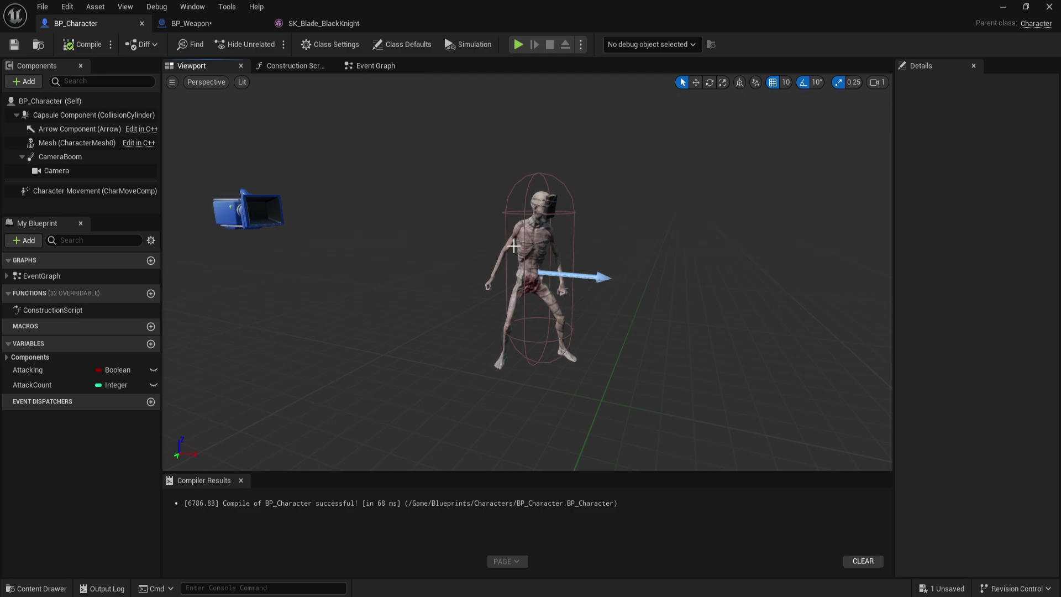
pyautogui.click(193, 23)
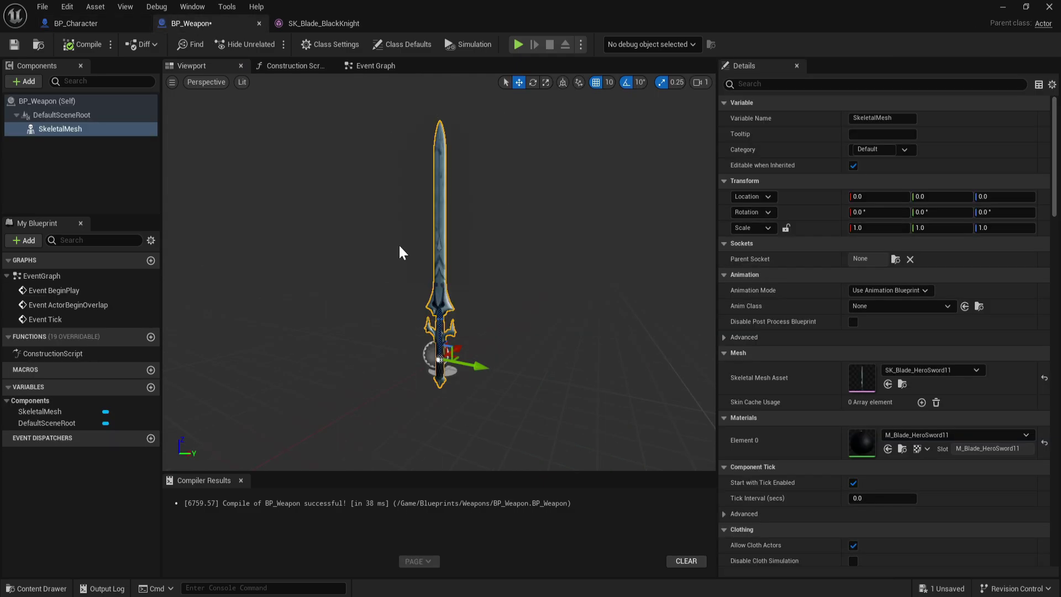
pyautogui.click(78, 23)
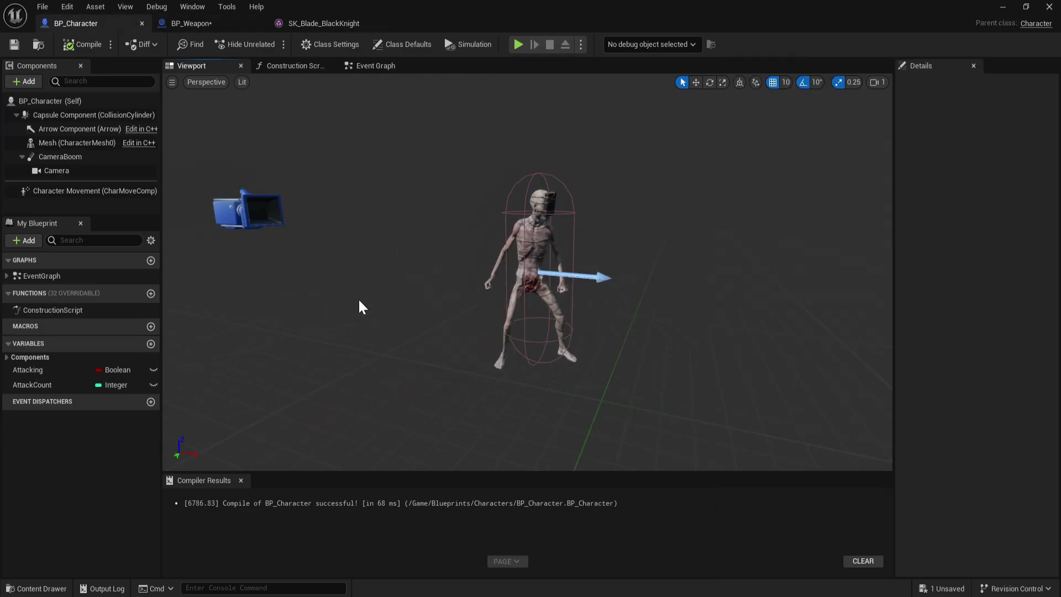
# Step: Add a Child Actor component to BP_Character and name it Weapon
pyautogui.click(24, 81)
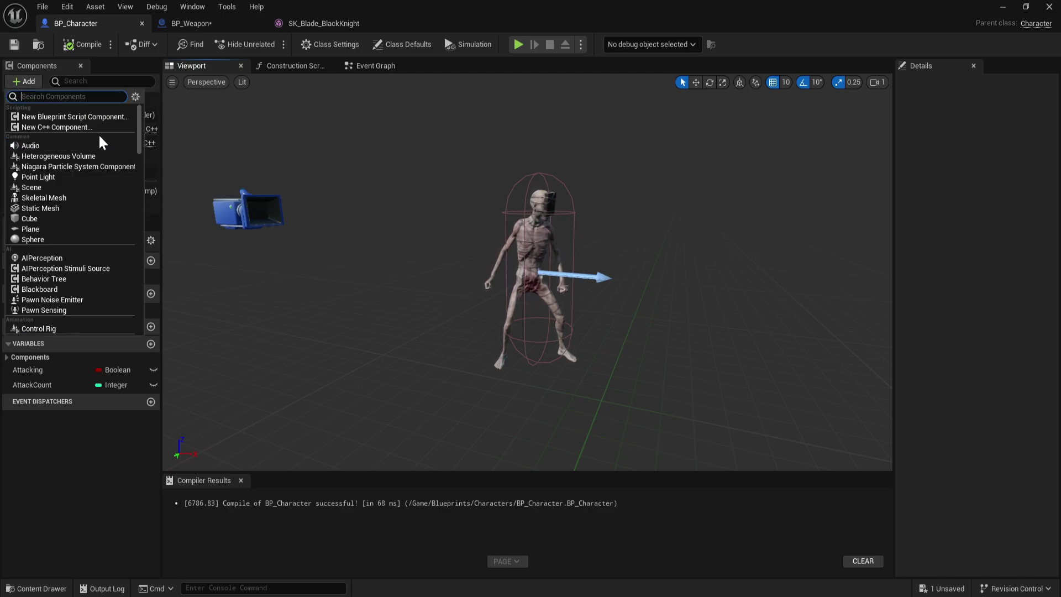
pyautogui.scroll(-5, 100, 138)
pyautogui.write('c')
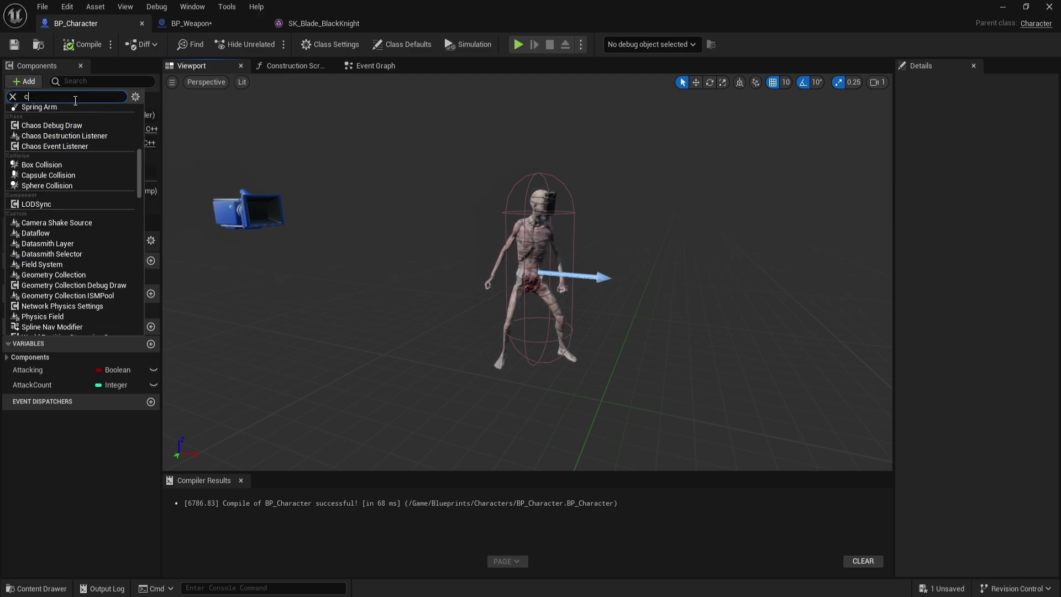
pyautogui.write('hil')
pyautogui.click(51, 118)
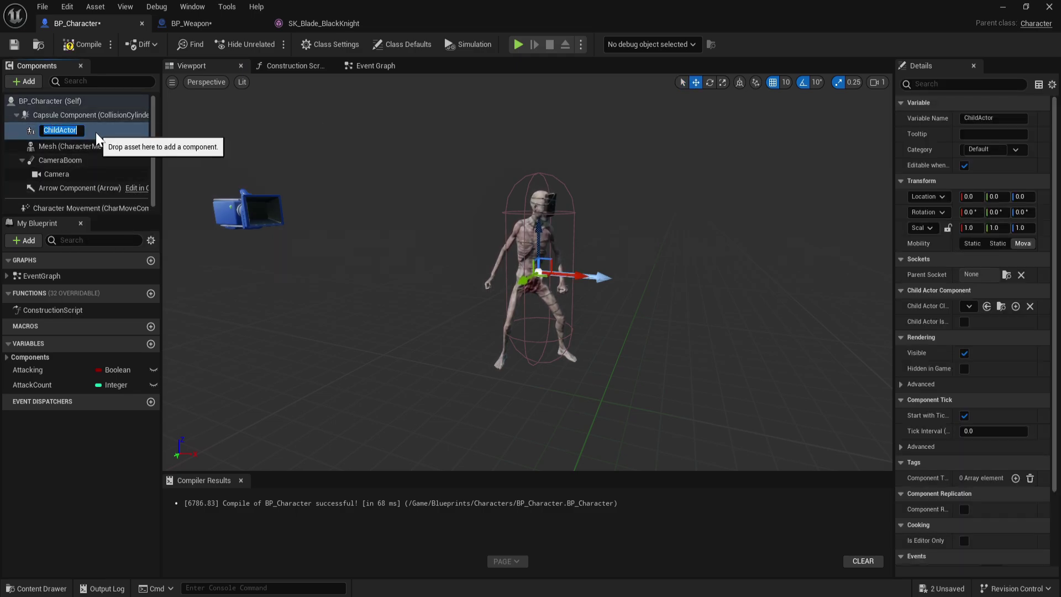
pyautogui.write('Weapo')
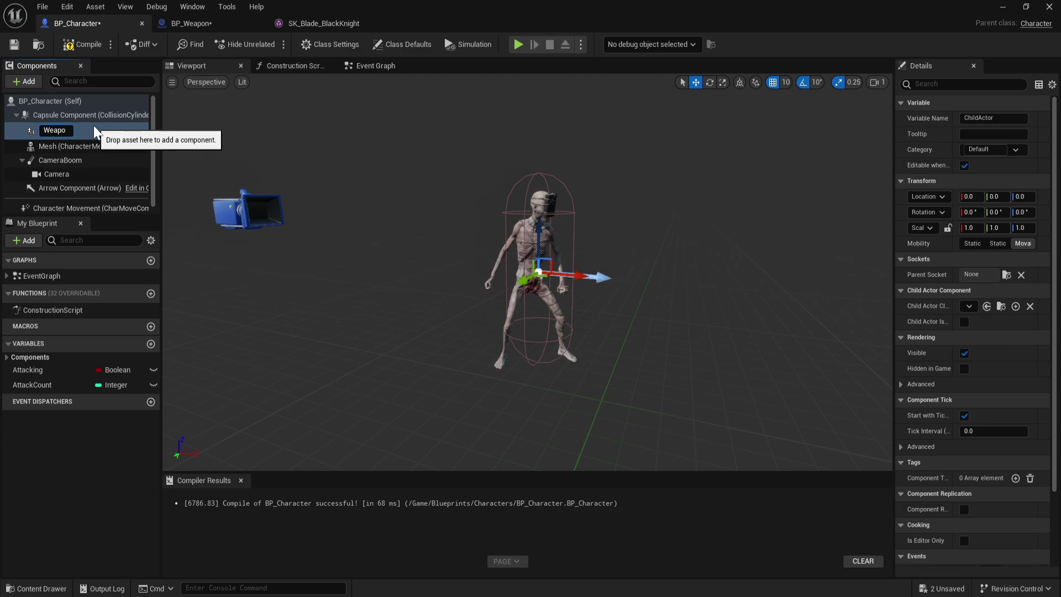
pyautogui.write('n')
pyautogui.press('Return')
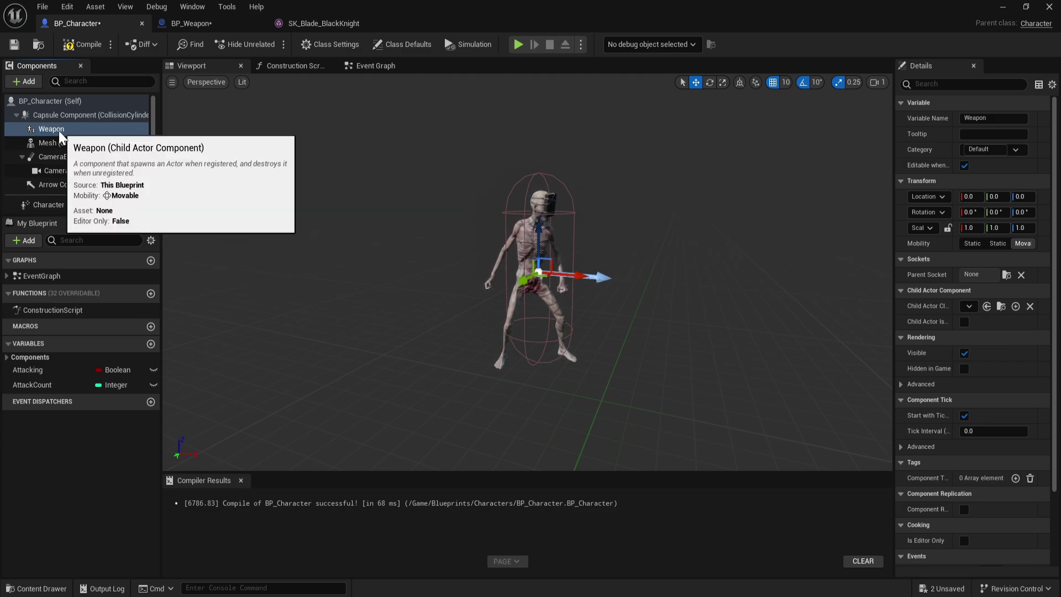
# Step: Parent the Weapon component to the character's Mesh and set its Child Actor Class to BP_Weapon
pyautogui.moveTo(61, 135); pyautogui.dragTo(64, 145)
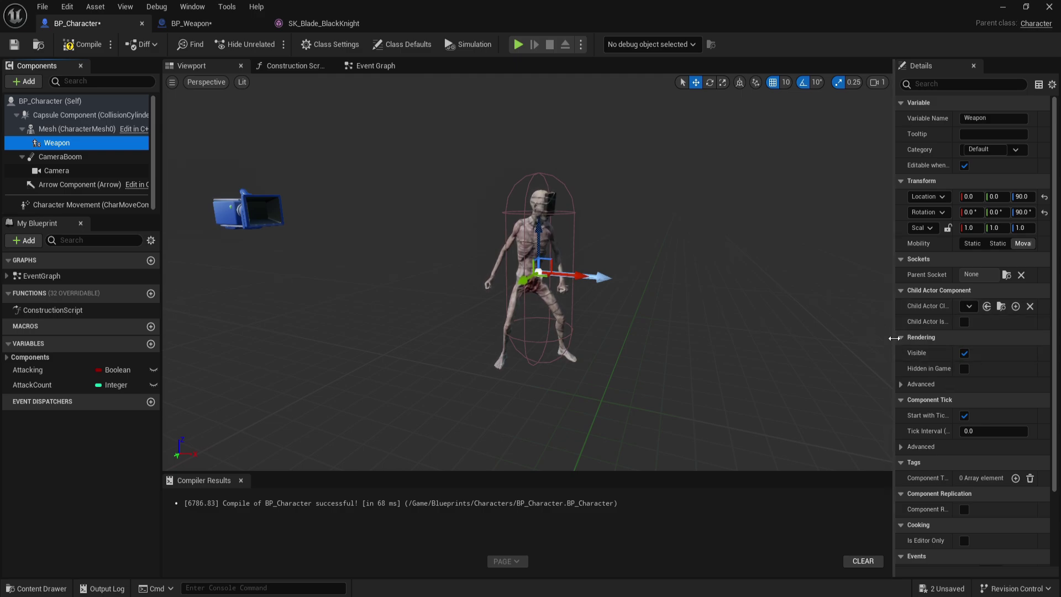
pyautogui.moveTo(894, 337); pyautogui.dragTo(735, 348)
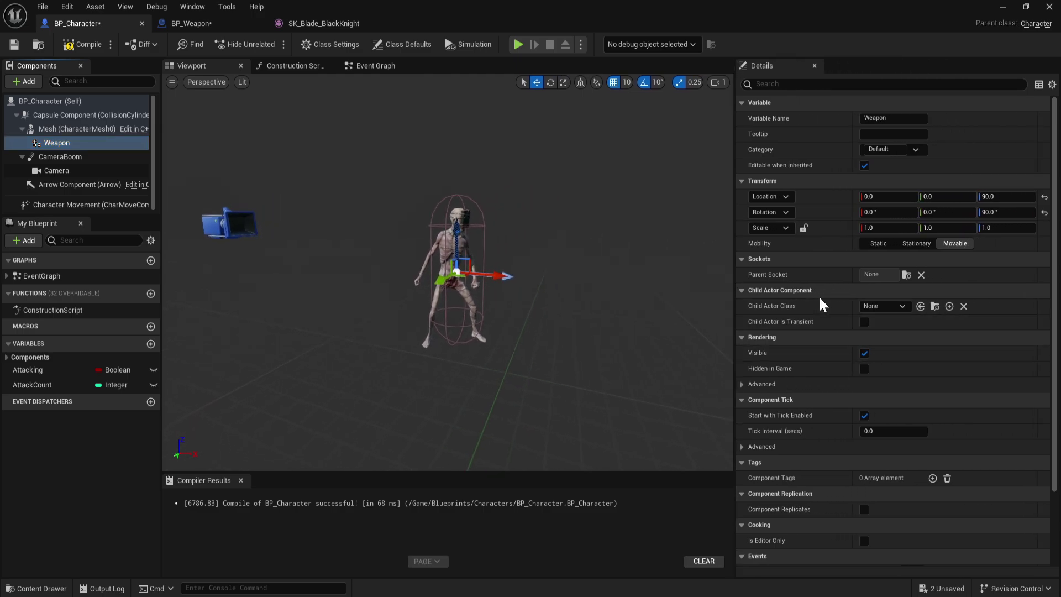
pyautogui.click(870, 307)
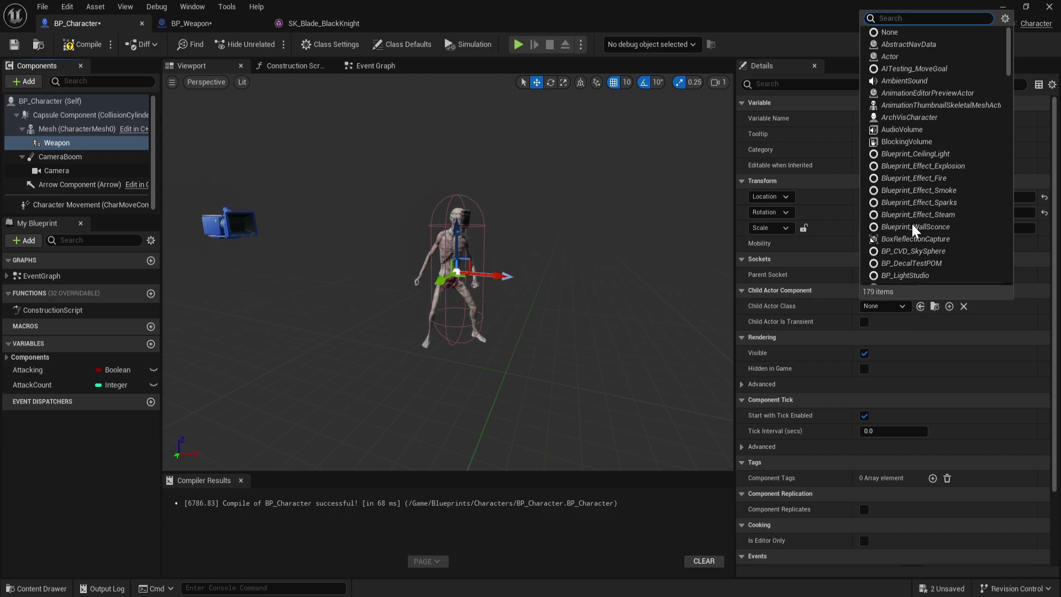
pyautogui.write('wea')
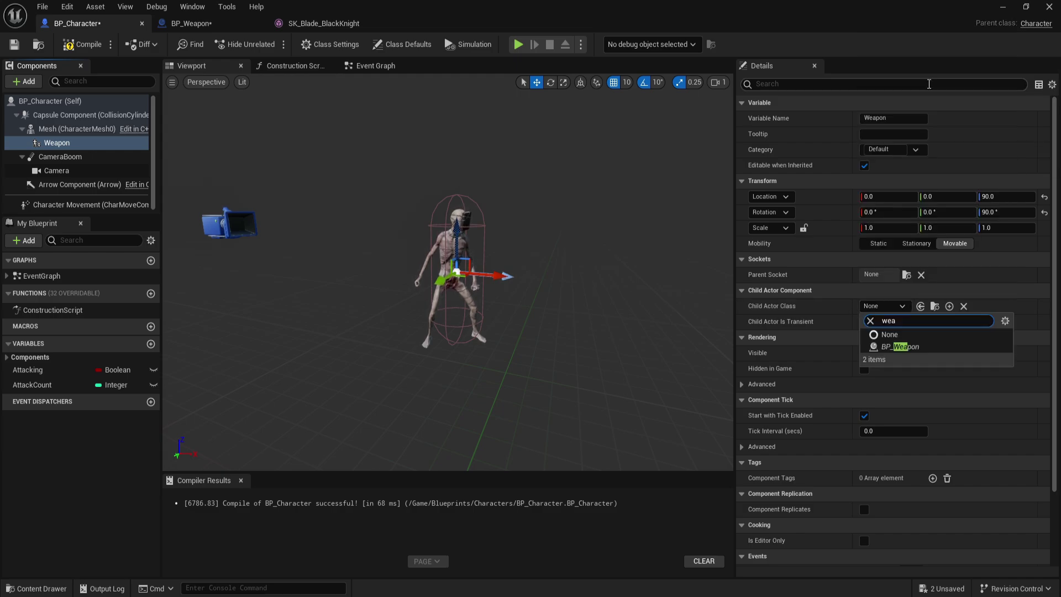
pyautogui.click(909, 347)
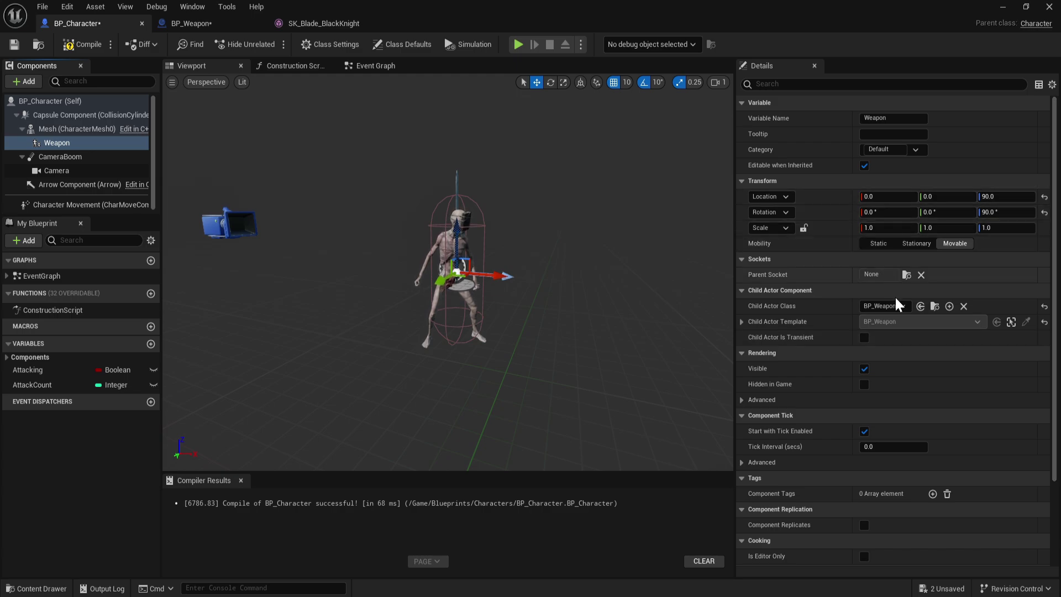
pyautogui.press('f')
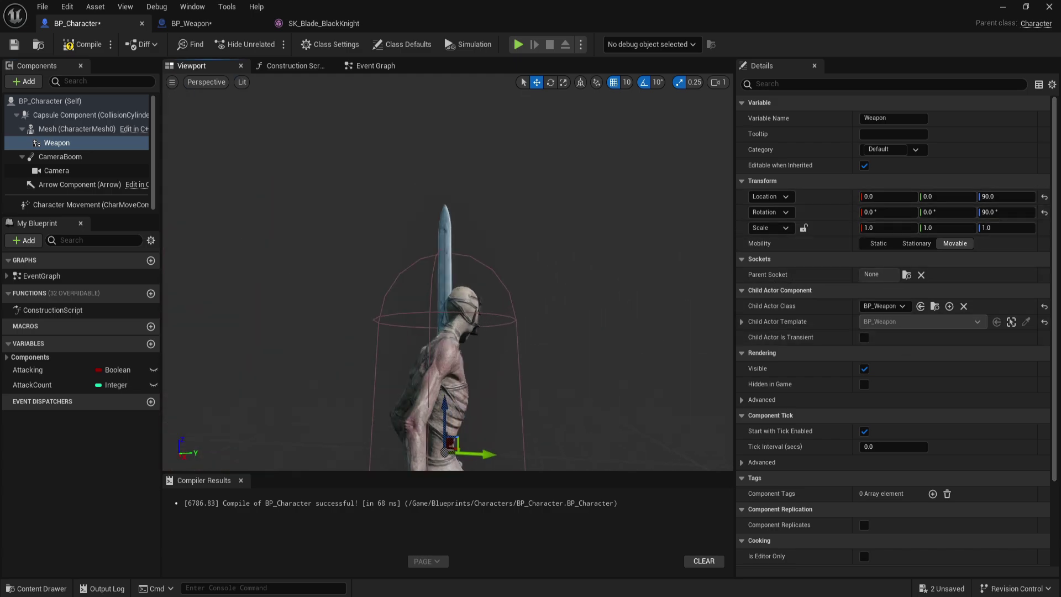
pyautogui.moveTo(417, 240); pyautogui.dragTo(428, 240, button='right')
pyautogui.press('s')
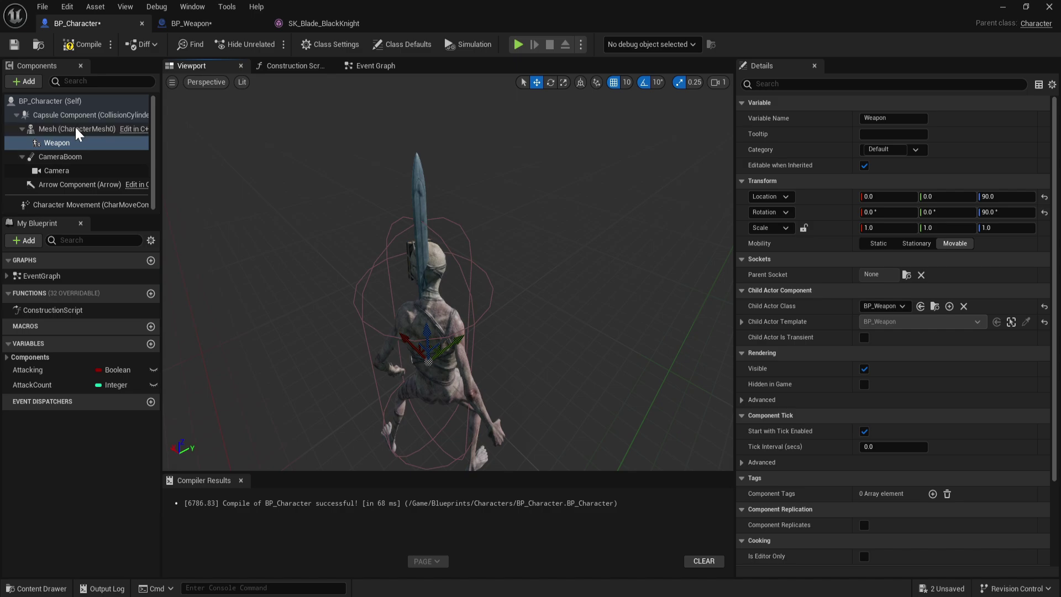
pyautogui.click(389, 371)
pyautogui.moveTo(411, 421); pyautogui.dragTo(263, 289)
pyautogui.hotkey('ctrl', 'z')
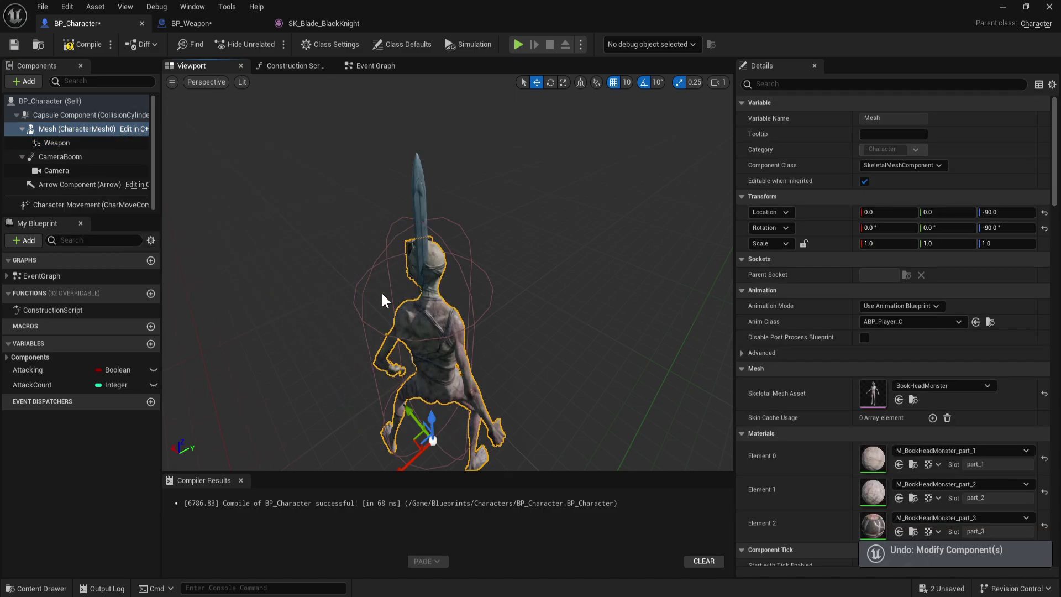
# Step: Attach the Weapon component to the hand_r bone as its parent socket, searching the bones for "hand"
pyautogui.click(36, 142)
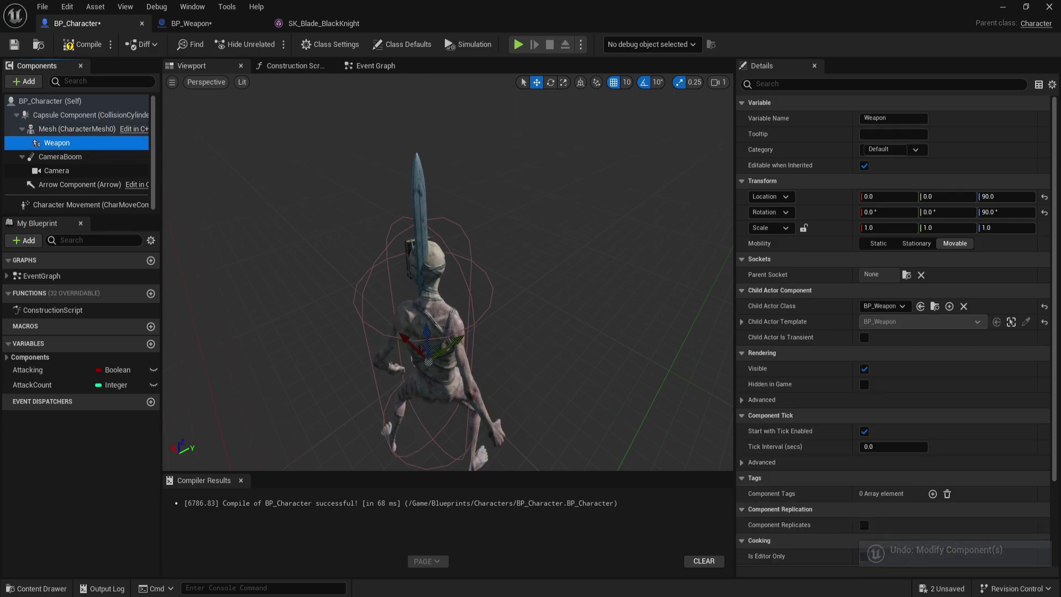
pyautogui.doubleClick(36, 143)
pyautogui.moveTo(497, 337); pyautogui.dragTo(558, 312, button='right')
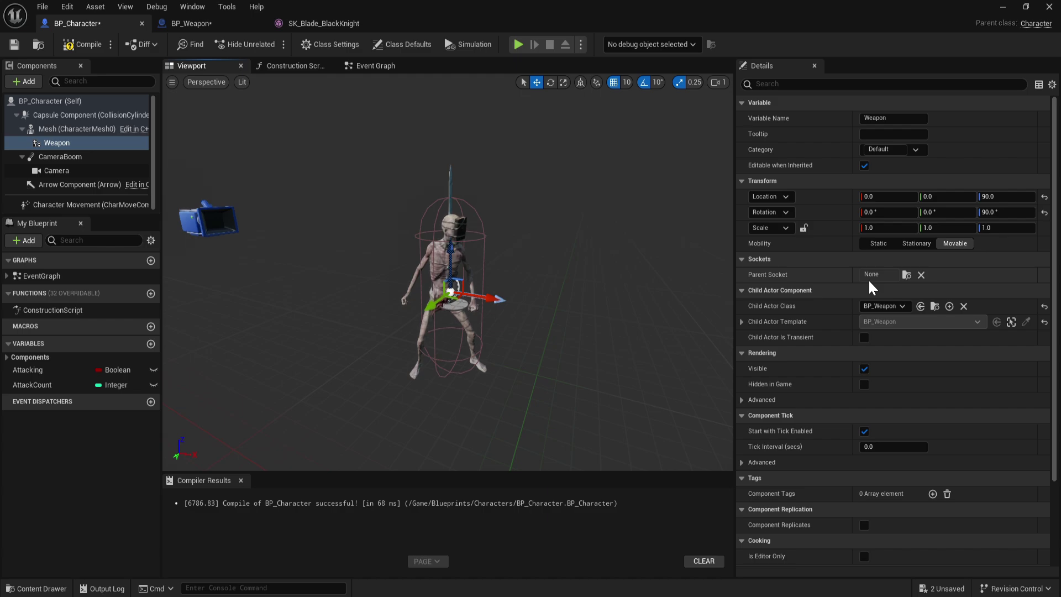
pyautogui.click(907, 273)
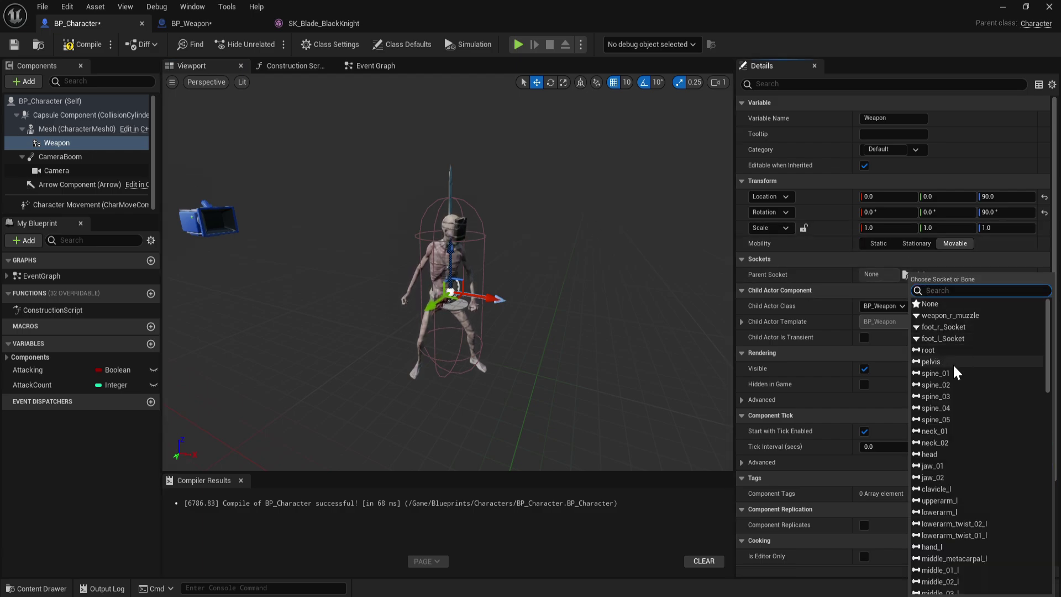
pyautogui.scroll(-3, 965, 519)
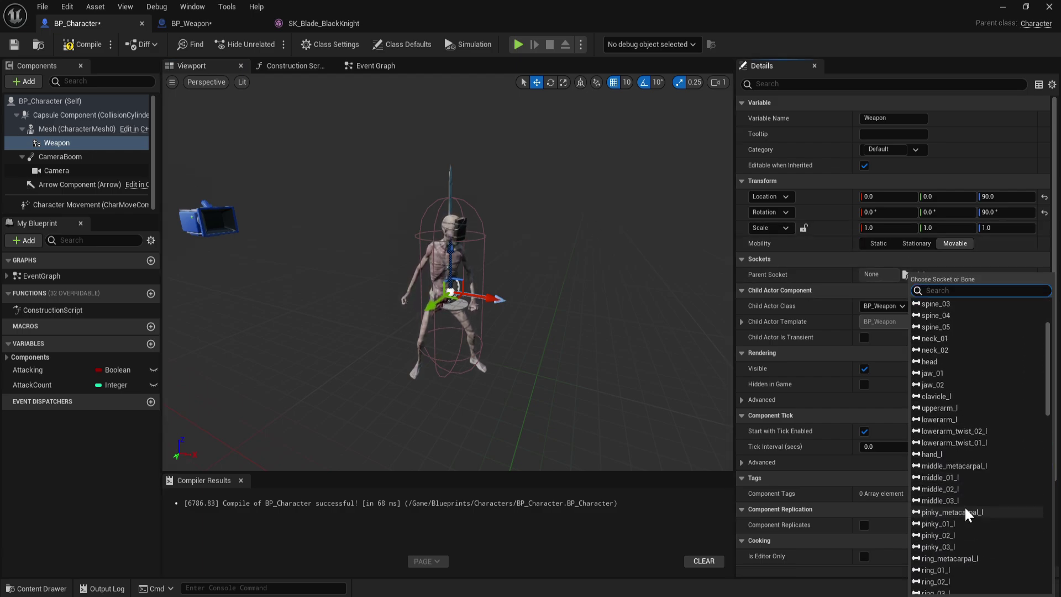
pyautogui.moveTo(1051, 399)
pyautogui.mouseDown()
pyautogui.moveTo(1048, 450)
pyautogui.moveTo(1040, 407)
pyautogui.mouseUp()
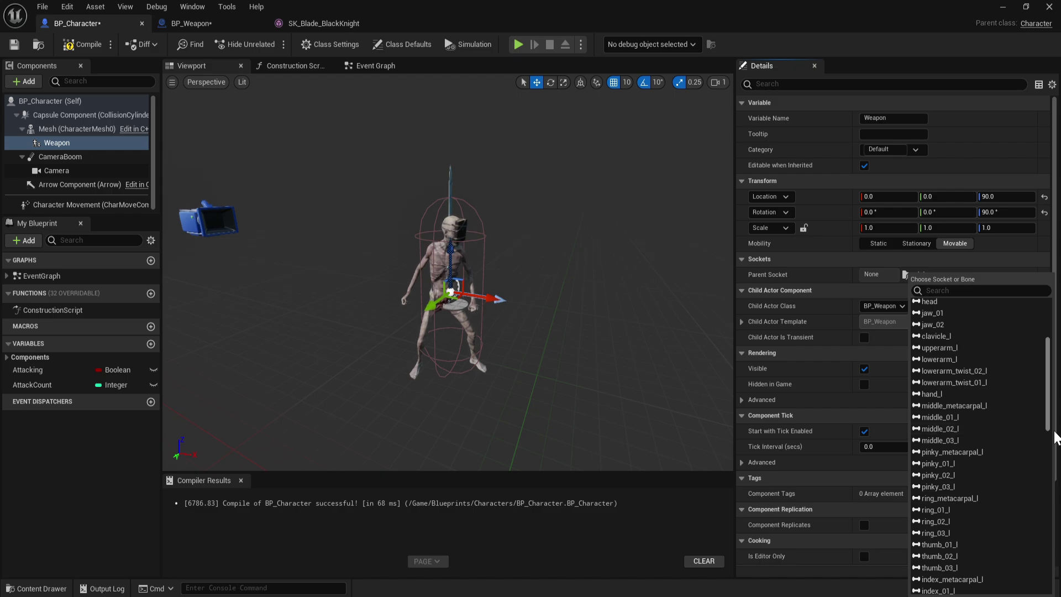
pyautogui.scroll(-3, 1051, 428)
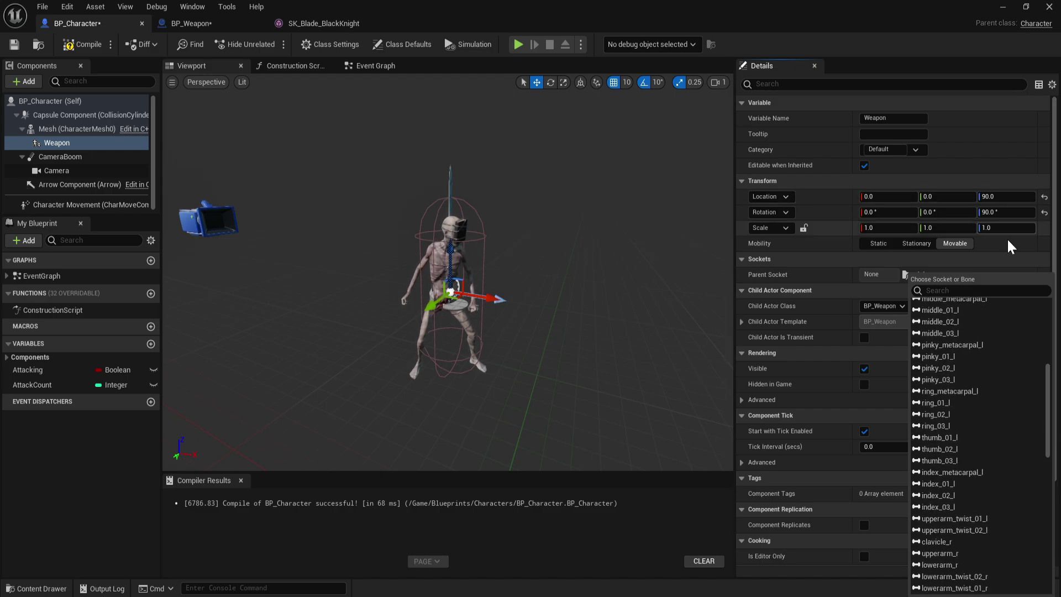
pyautogui.moveTo(1048, 438); pyautogui.dragTo(1042, 520)
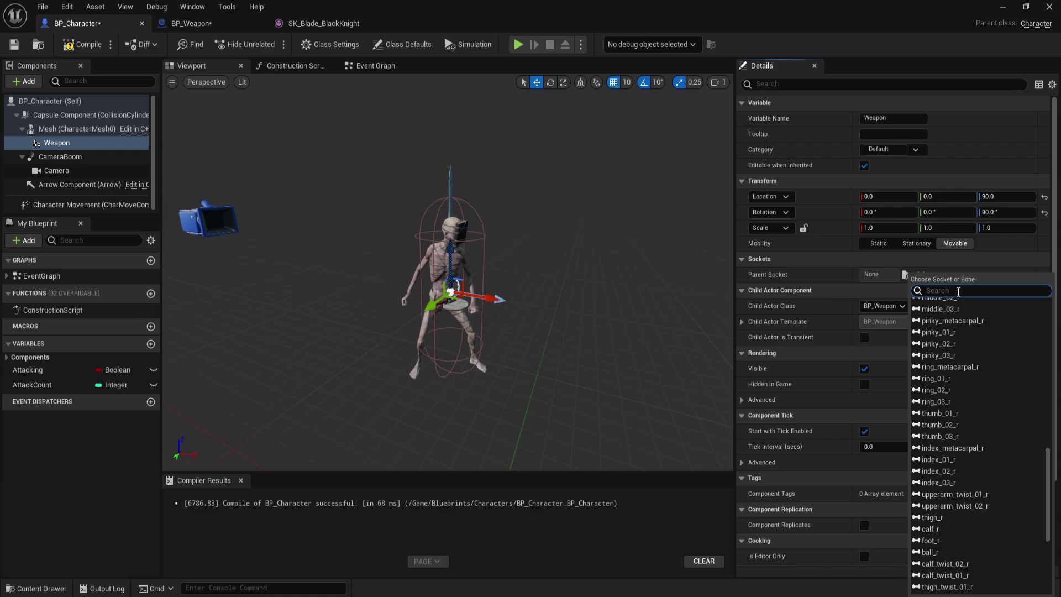
pyautogui.write('hand')
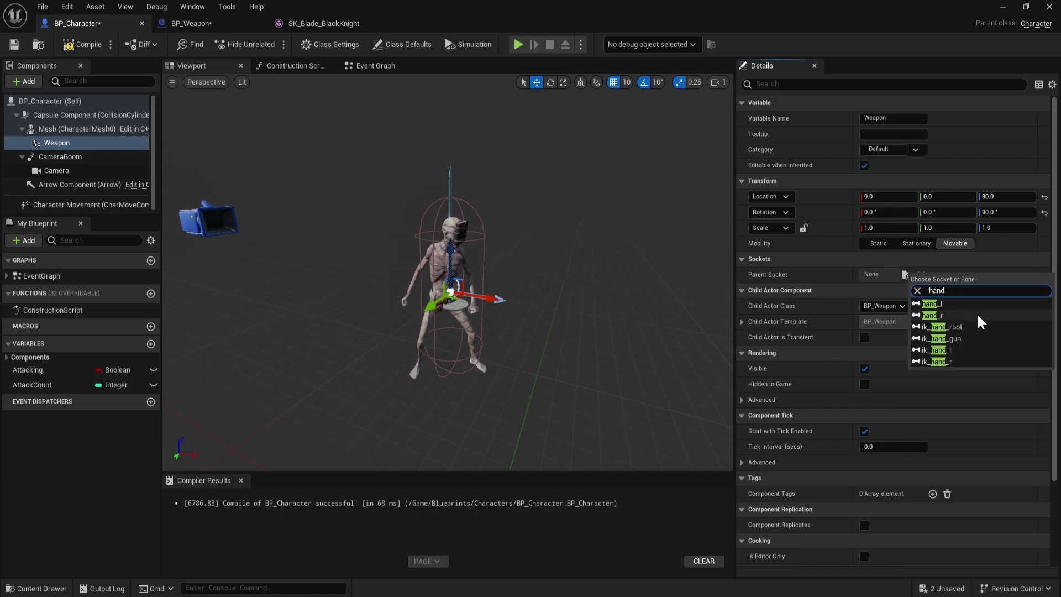
pyautogui.click(973, 314)
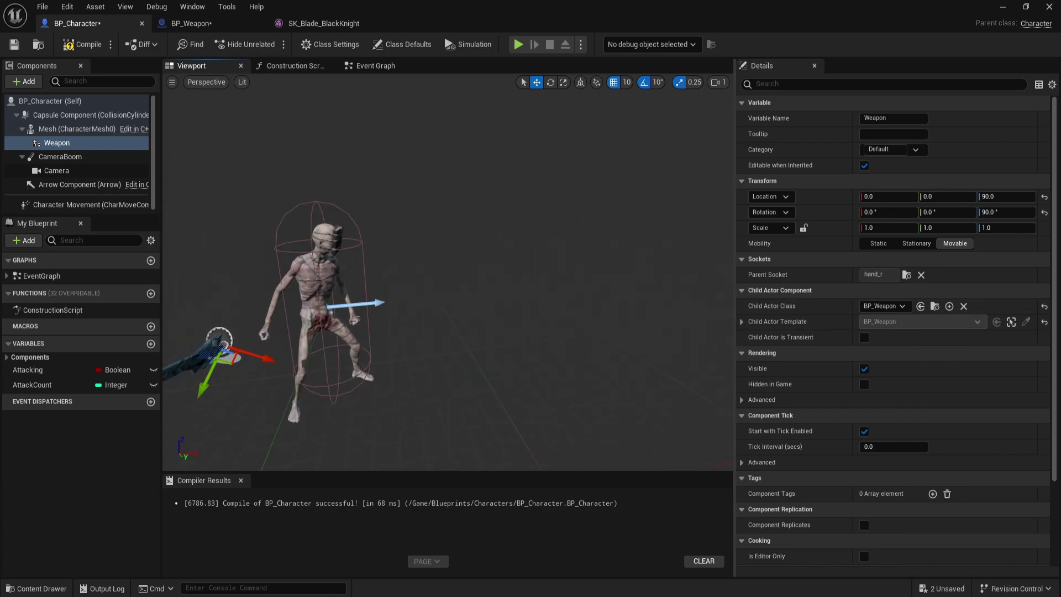
# Step: Clear the Weapon component's parent socket and add a Scene component to BP_Character, searching the component types for "scene"
pyautogui.moveTo(448, 272); pyautogui.dragTo(586, 272, button='right')
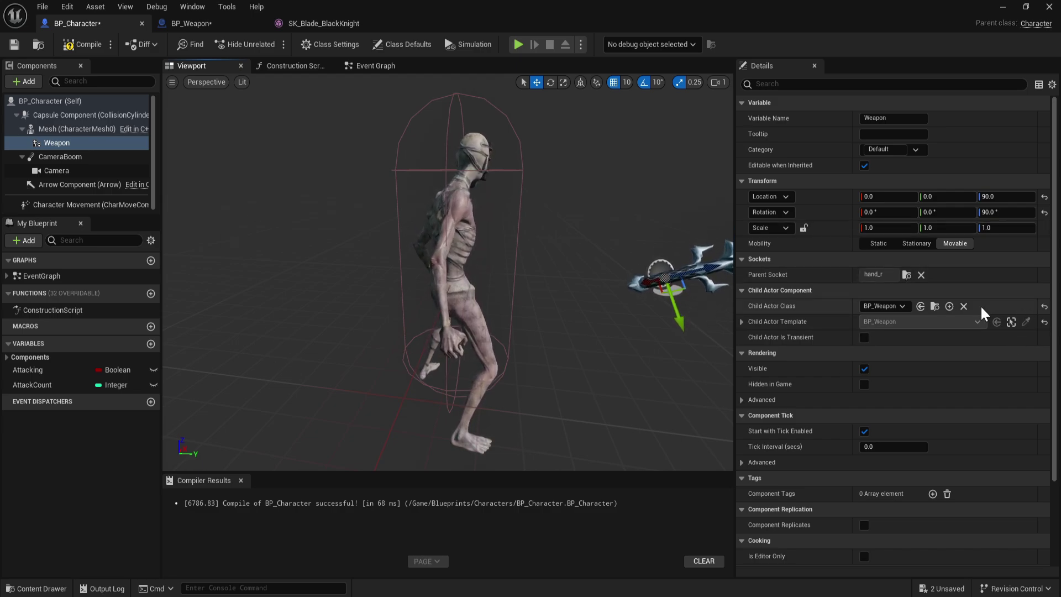
pyautogui.click(921, 275)
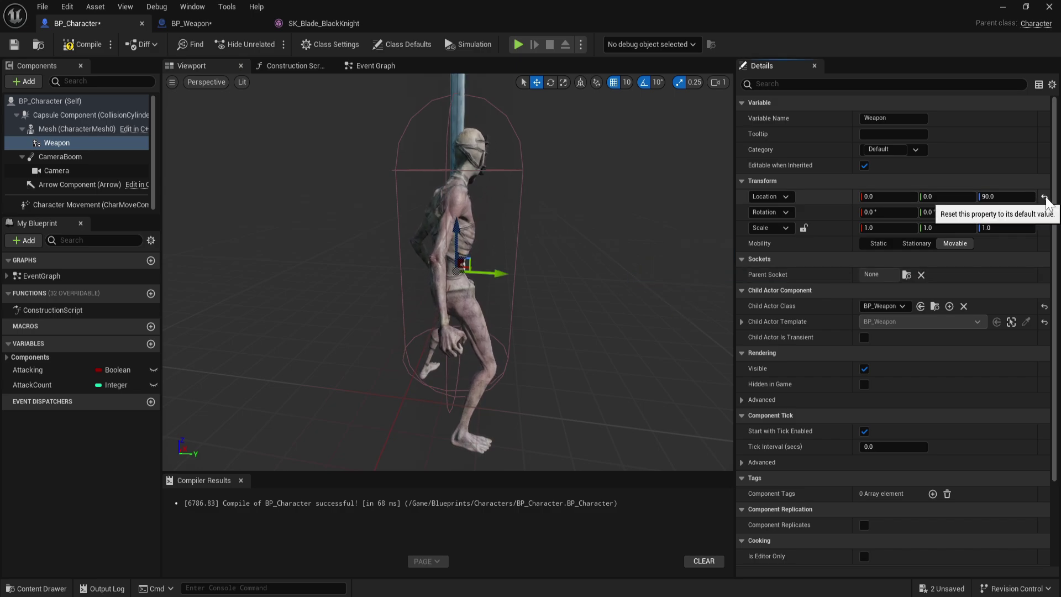
pyautogui.click(28, 82)
pyautogui.write('scene')
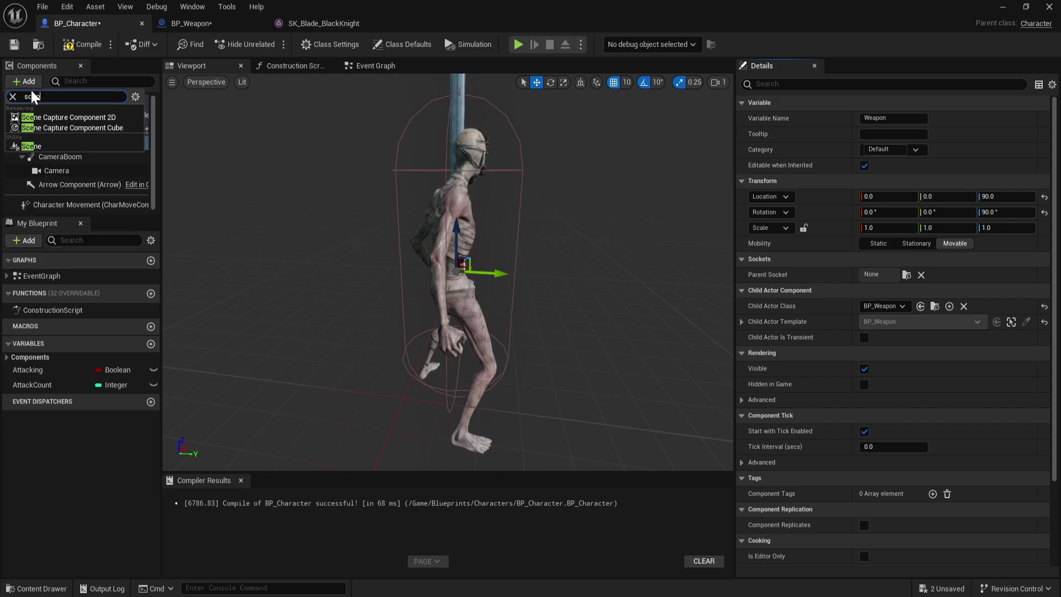
pyautogui.click(45, 146)
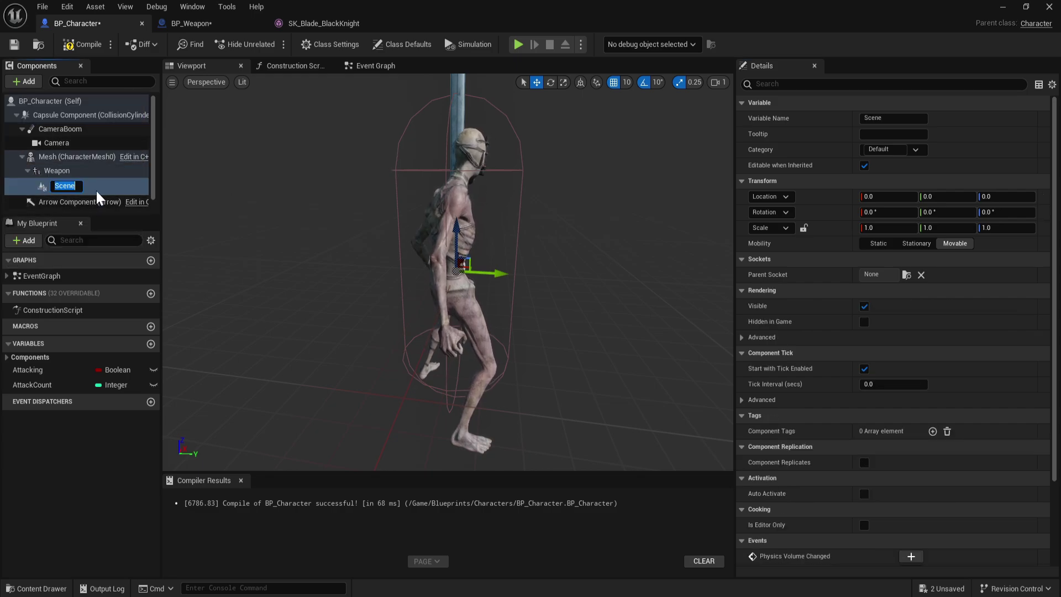
# Step: Parent Weapon under the Scene component and reset the Scene component's location and rotation to their defaults
pyautogui.moveTo(95, 189); pyautogui.dragTo(62, 170)
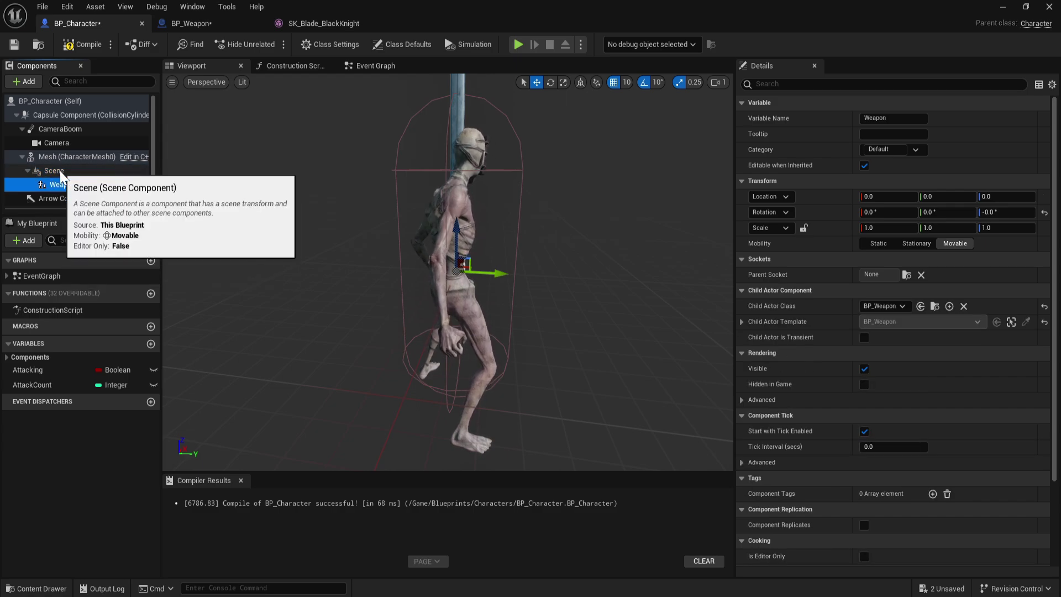
pyautogui.click(61, 172)
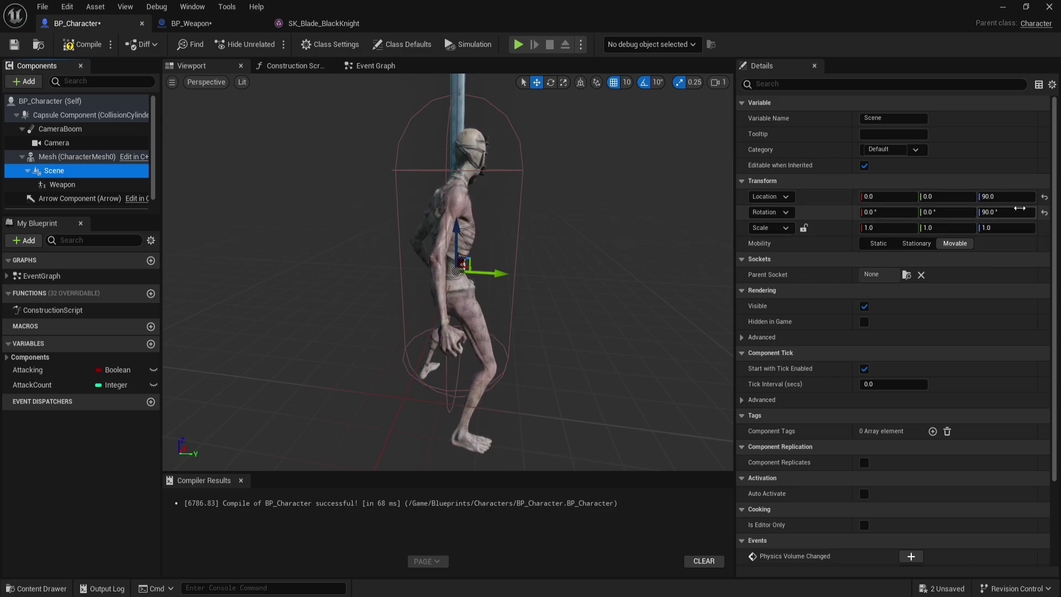
pyautogui.click(1044, 198)
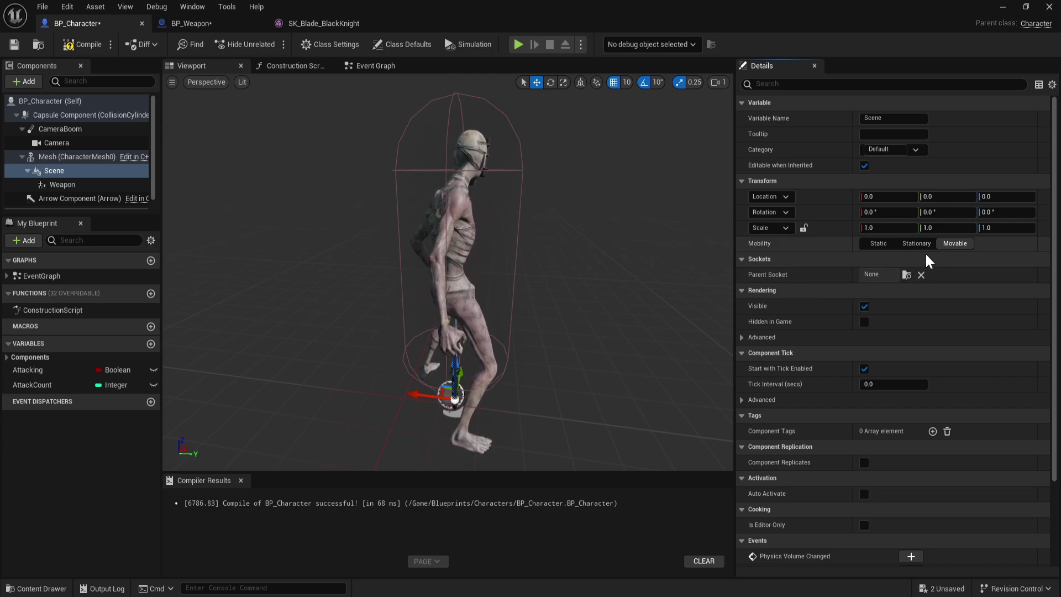
# Step: Attach the Scene component to the hand_r bone, searching for "hand", and reset the Weapon component's rotation to its default
pyautogui.click(905, 275)
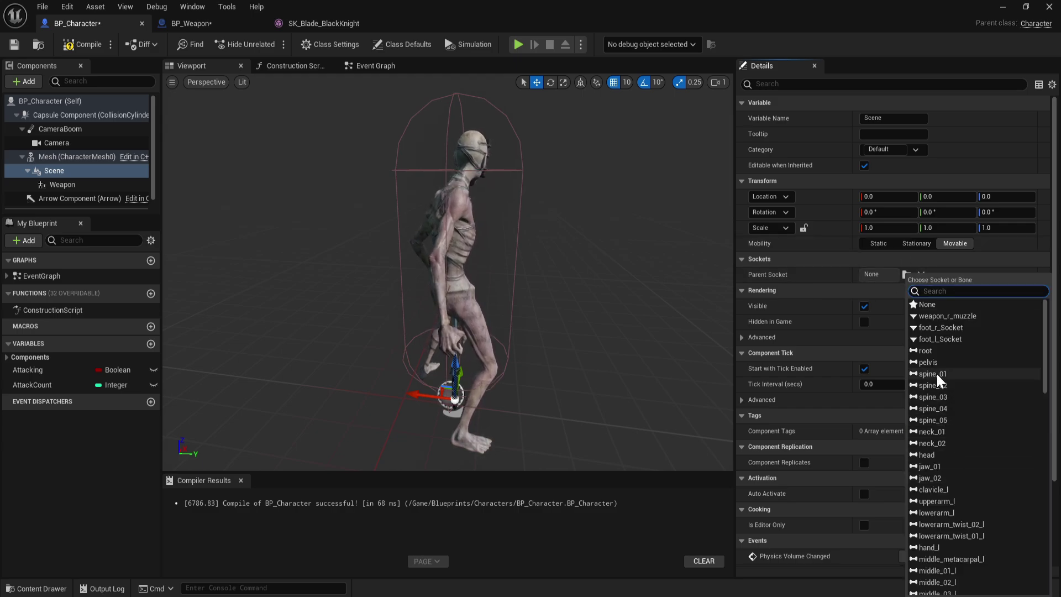
pyautogui.write('hand')
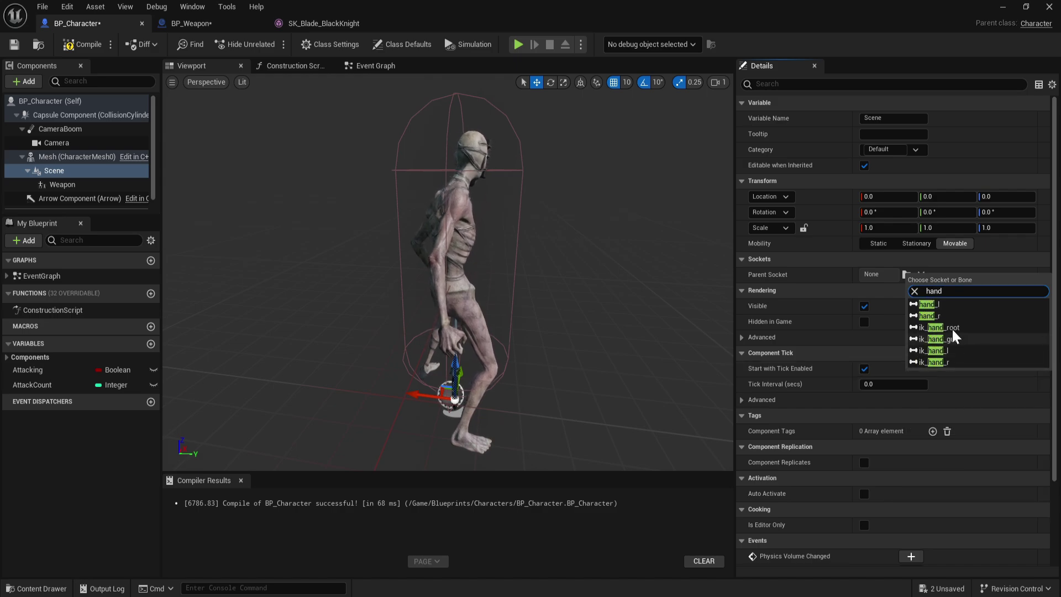
pyautogui.click(939, 315)
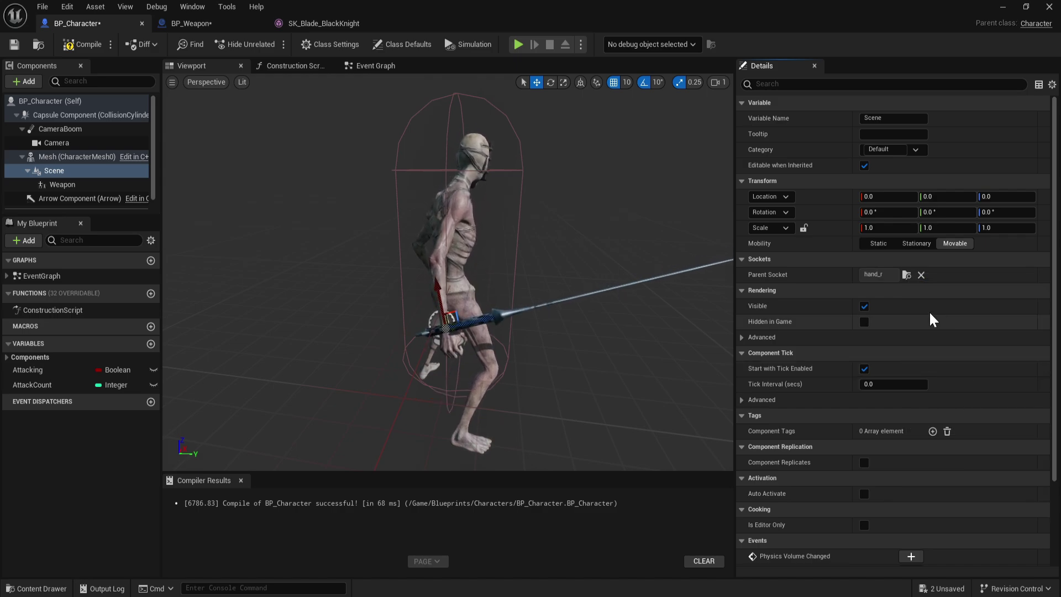
pyautogui.click(65, 186)
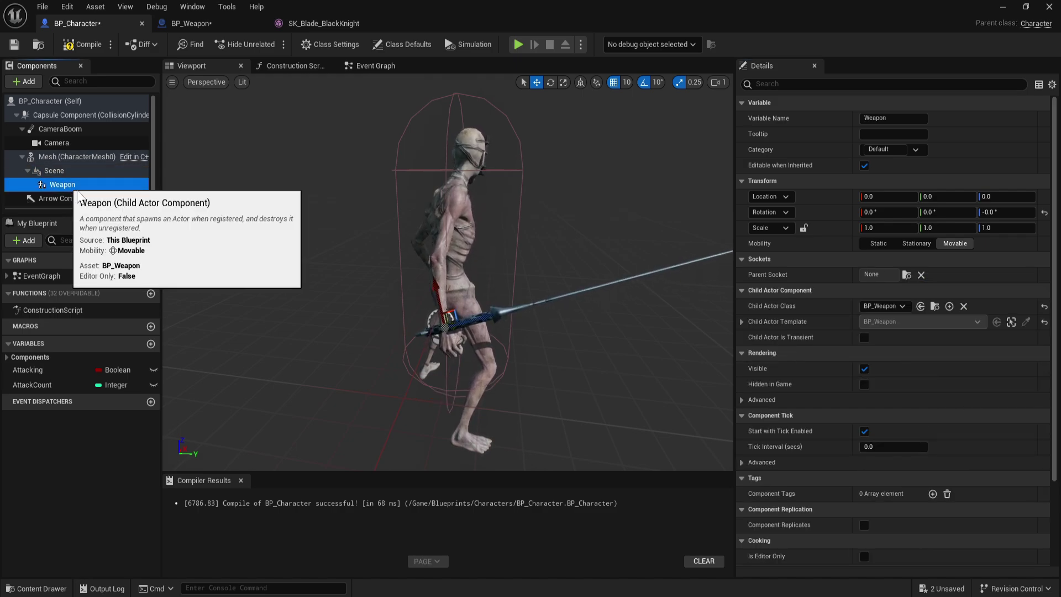
pyautogui.click(1044, 212)
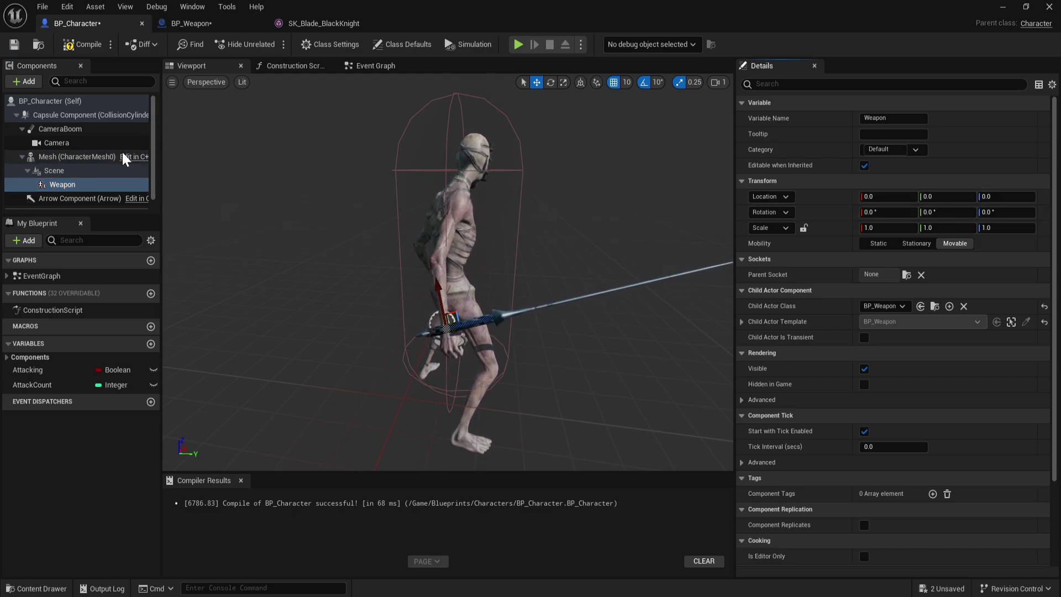
# Step: Move the Scene component to -10 along X so the sword's handle shifts toward the character's palm
pyautogui.click(87, 172)
pyautogui.press('w')
pyautogui.moveTo(492, 318); pyautogui.dragTo(476, 239, button='right')
pyautogui.press('d')
pyautogui.press('s')
pyautogui.press('w')
pyautogui.press('s')
pyautogui.moveTo(464, 224); pyautogui.dragTo(447, 256)
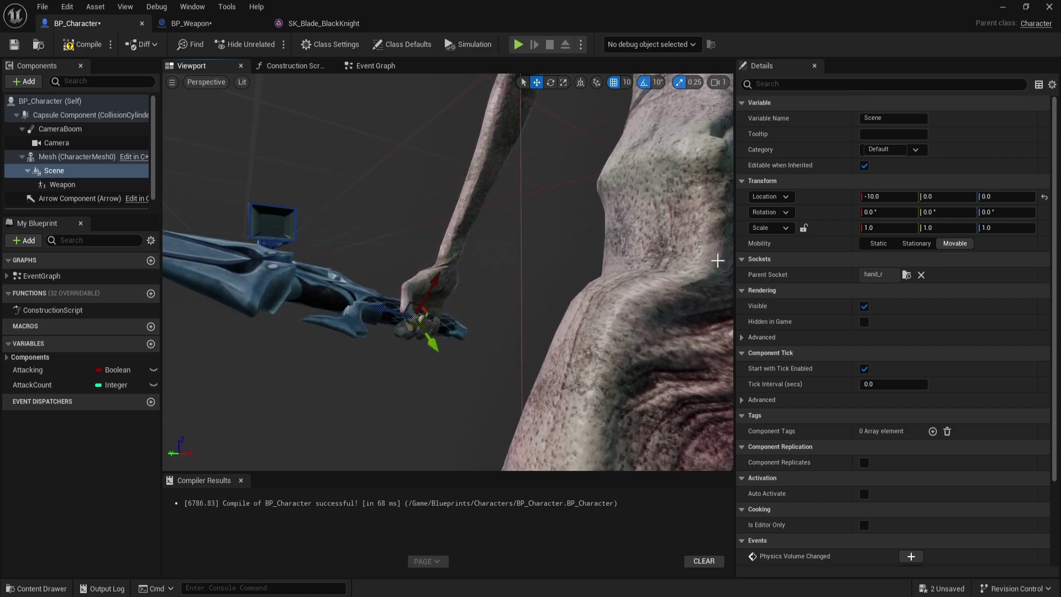
# Step: Disable grid and rotation snapping, and move the Scene component to about X -9.3, Y 1.76, Z -5.14
pyautogui.click(612, 83)
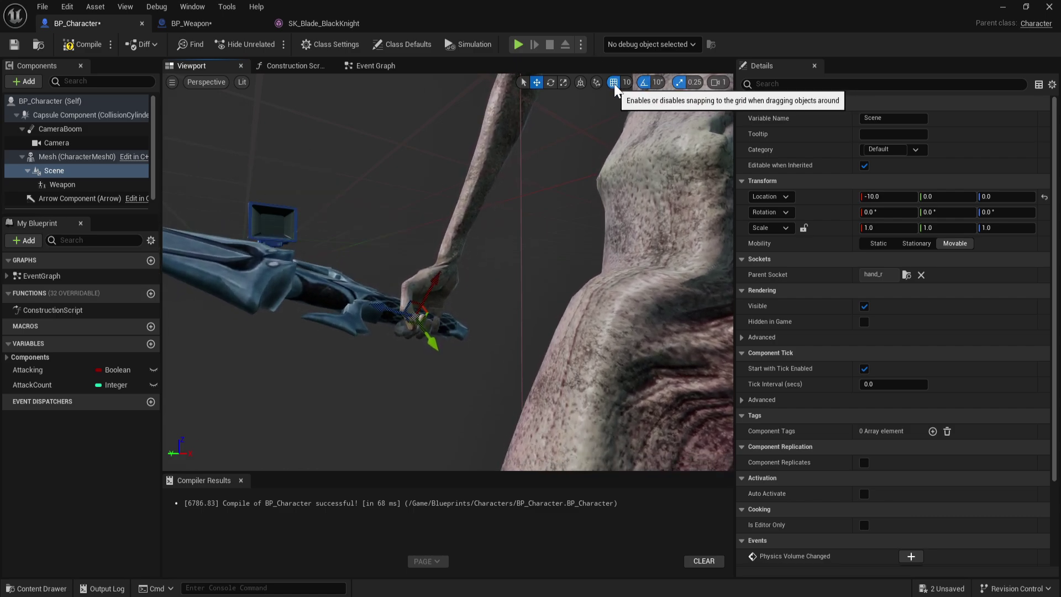
pyautogui.click(647, 86)
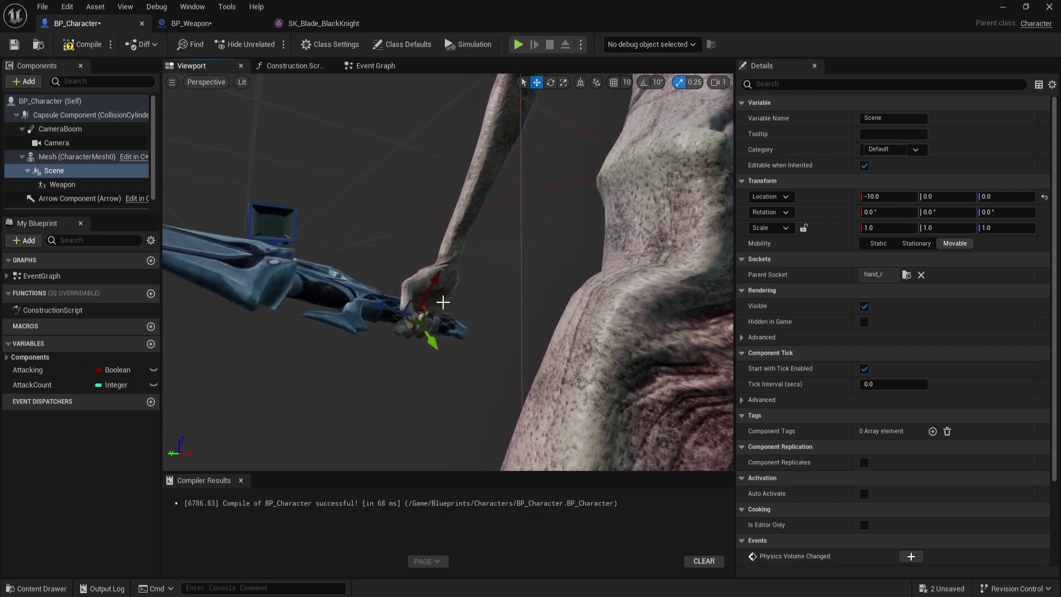
pyautogui.moveTo(442, 303)
pyautogui.mouseDown(button='right')
pyautogui.moveTo(433, 279)
pyautogui.moveTo(436, 310)
pyautogui.moveTo(422, 312)
pyautogui.moveTo(442, 298)
pyautogui.moveTo(434, 293)
pyautogui.mouseUp(button='right')
pyautogui.press('w')
pyautogui.press('s')
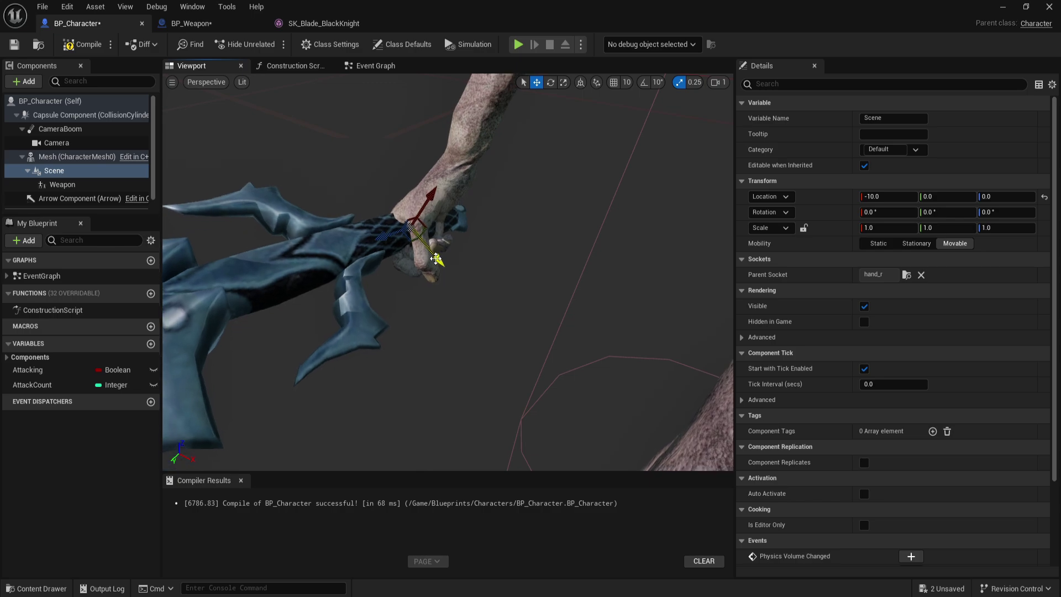
pyautogui.moveTo(432, 262); pyautogui.dragTo(462, 200)
# Step: Enable Pause Anims on the character's Mesh, finding the property by searching its details for "pause"
pyautogui.click(438, 220)
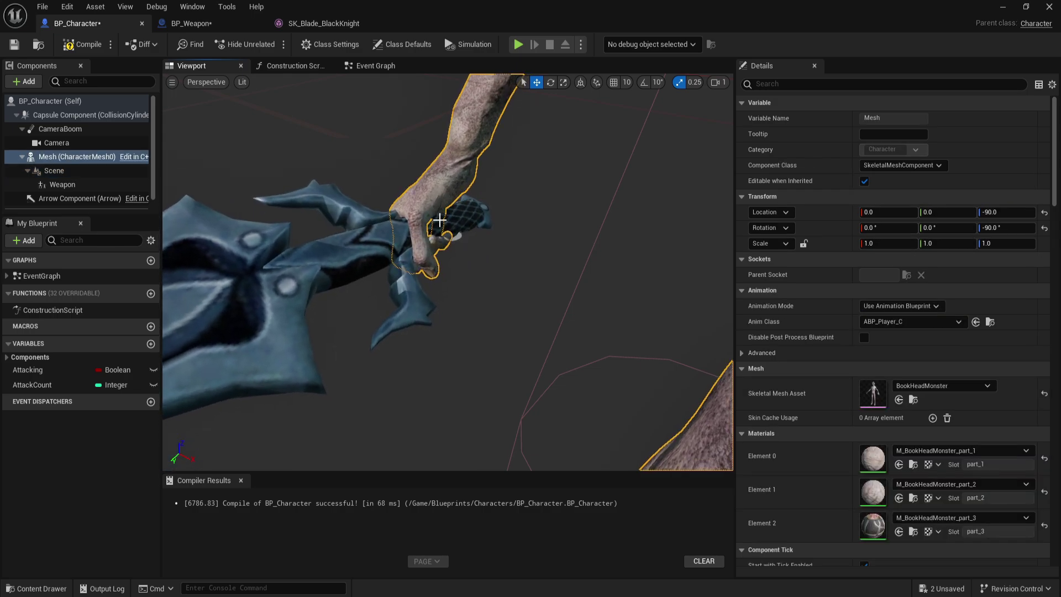
pyautogui.scroll(-10, 438, 220)
pyautogui.click(811, 87)
pyautogui.write('pause')
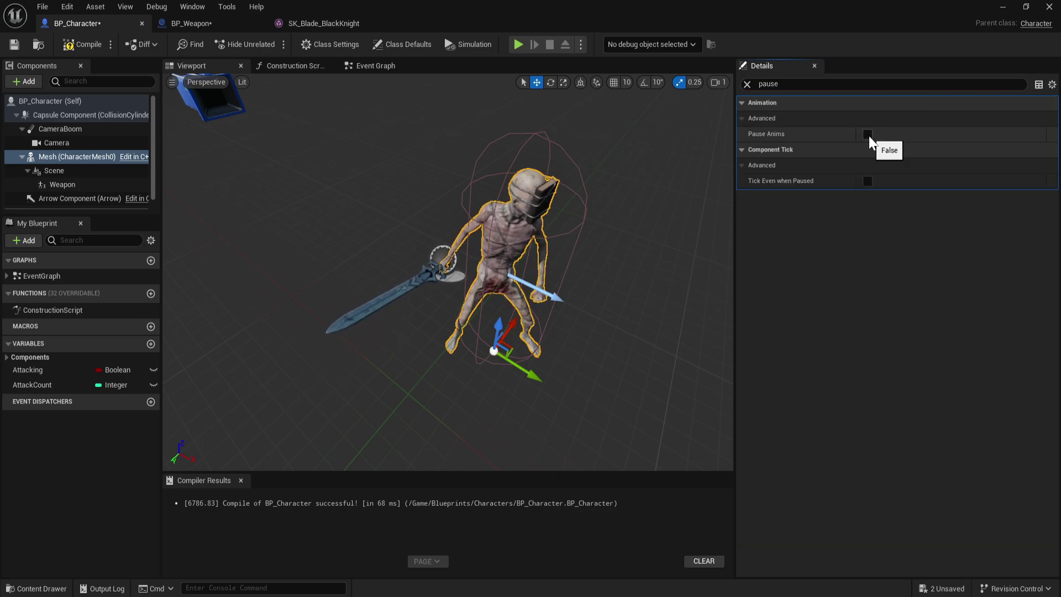
pyautogui.moveTo(482, 247); pyautogui.dragTo(674, 249, button='right')
pyautogui.press('w')
pyautogui.press('a')
pyautogui.scroll(5, 468, 286)
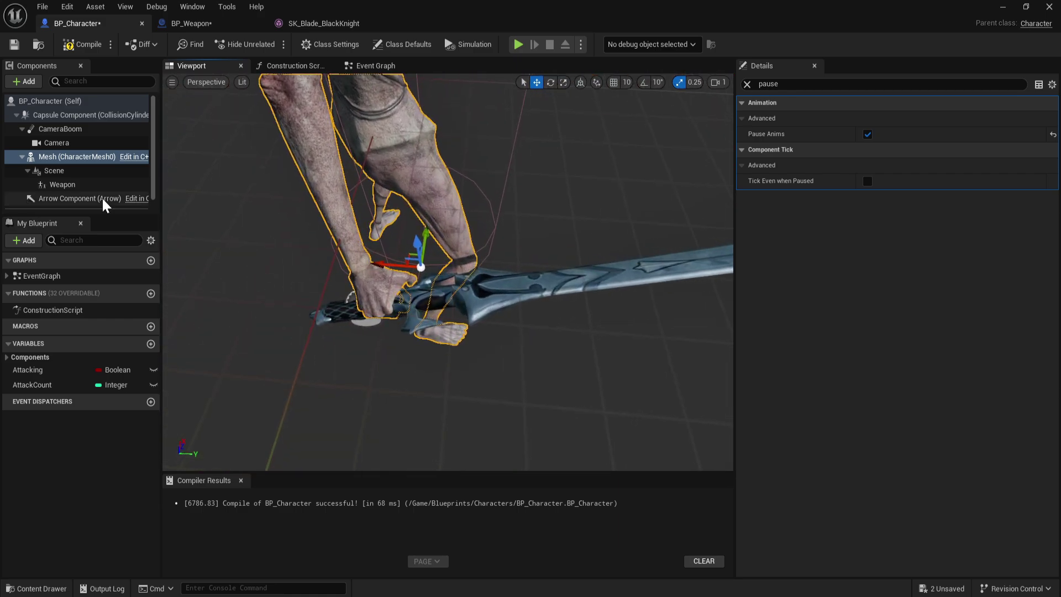
pyautogui.click(746, 84)
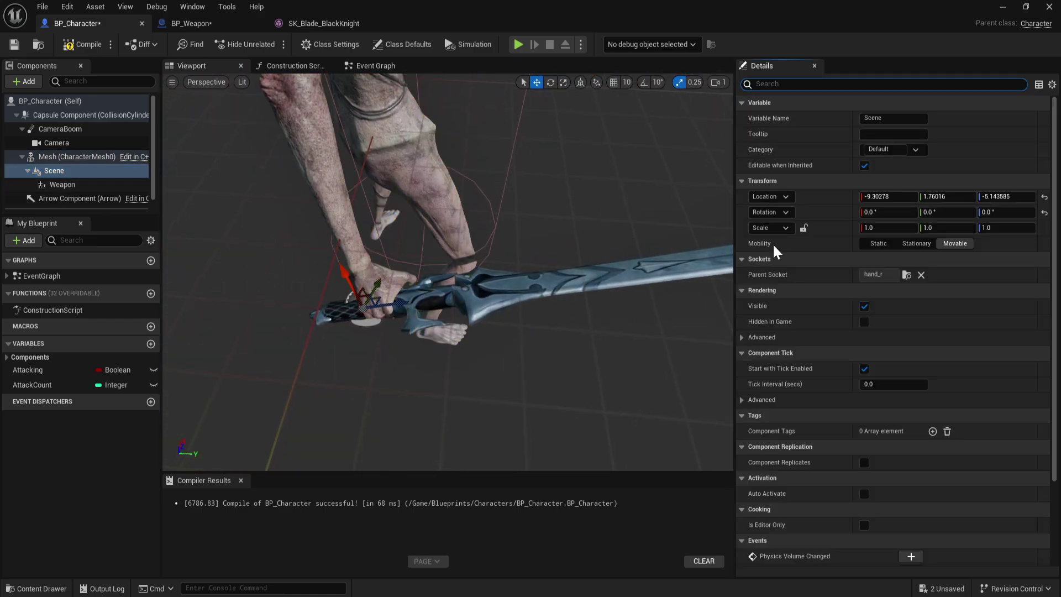
# Step: Rotate the Scene component to about 87.8° around Z to turn the sword in the hand
pyautogui.moveTo(458, 313); pyautogui.dragTo(493, 315, button='right')
pyautogui.moveTo(423, 308); pyautogui.dragTo(506, 271, button='right')
pyautogui.moveTo(506, 395); pyautogui.dragTo(505, 417, button='right')
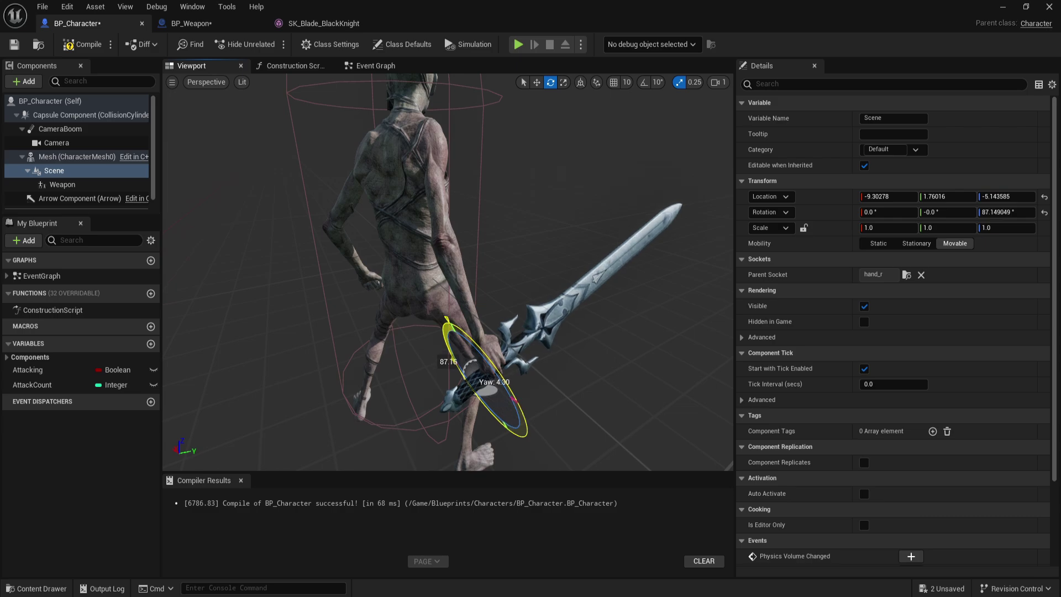
pyautogui.moveTo(501, 380); pyautogui.dragTo(558, 382, button='right')
pyautogui.moveTo(473, 332); pyautogui.dragTo(466, 317)
pyautogui.scroll(5, 448, 333)
pyautogui.scroll(-5, 448, 332)
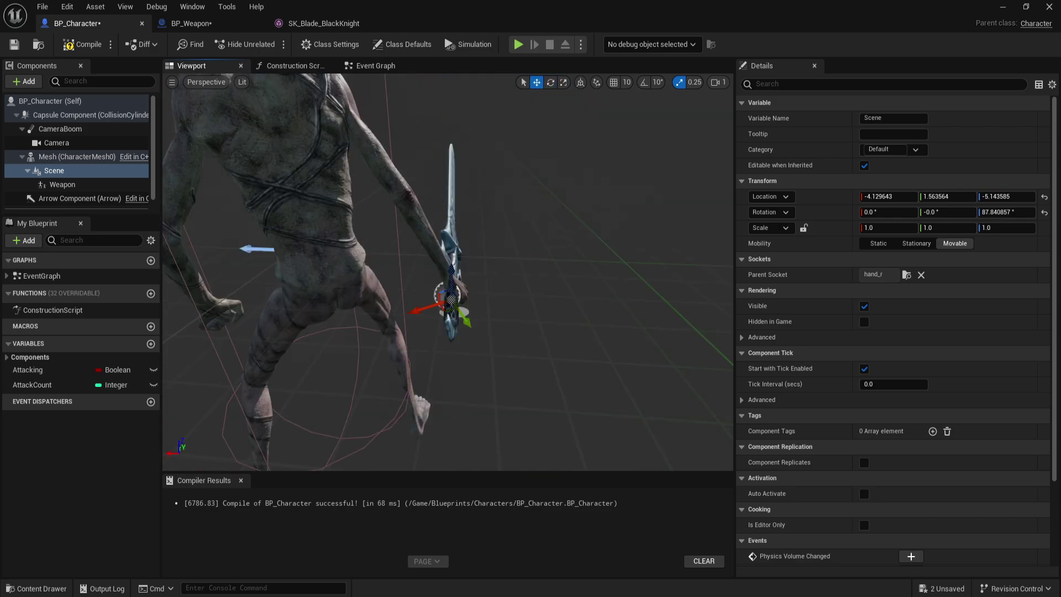
pyautogui.moveTo(449, 333); pyautogui.dragTo(307, 331, button='right')
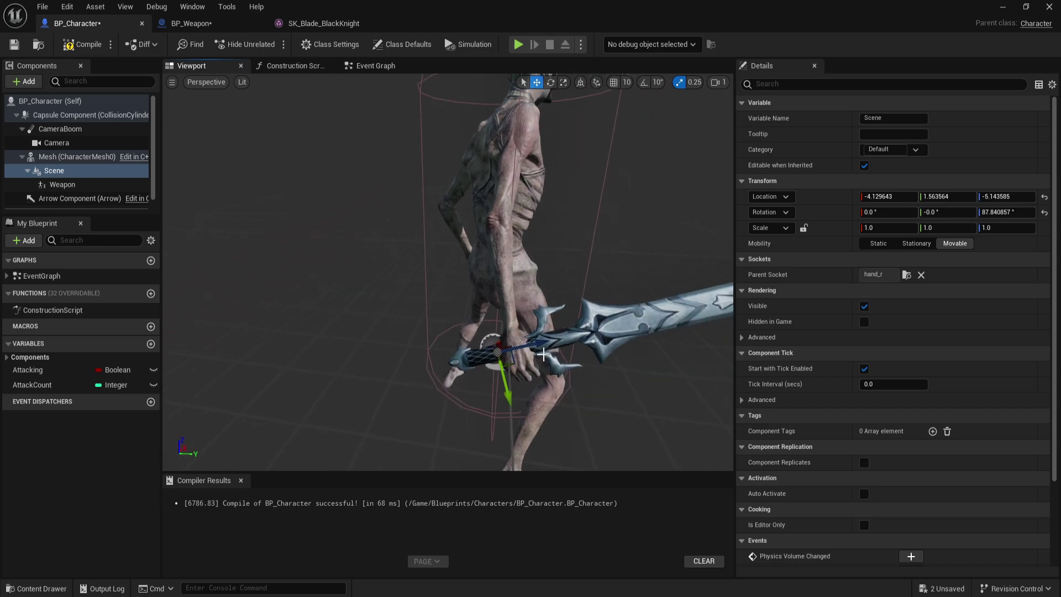
pyautogui.moveTo(531, 357); pyautogui.dragTo(309, 337, button='right')
pyautogui.hotkey('ctrl', 'z')
# Step: Move the Scene component to about X -7.37 and Y 2.52 to align the sword's handle with the hand
pyautogui.moveTo(490, 269); pyautogui.dragTo(478, 381)
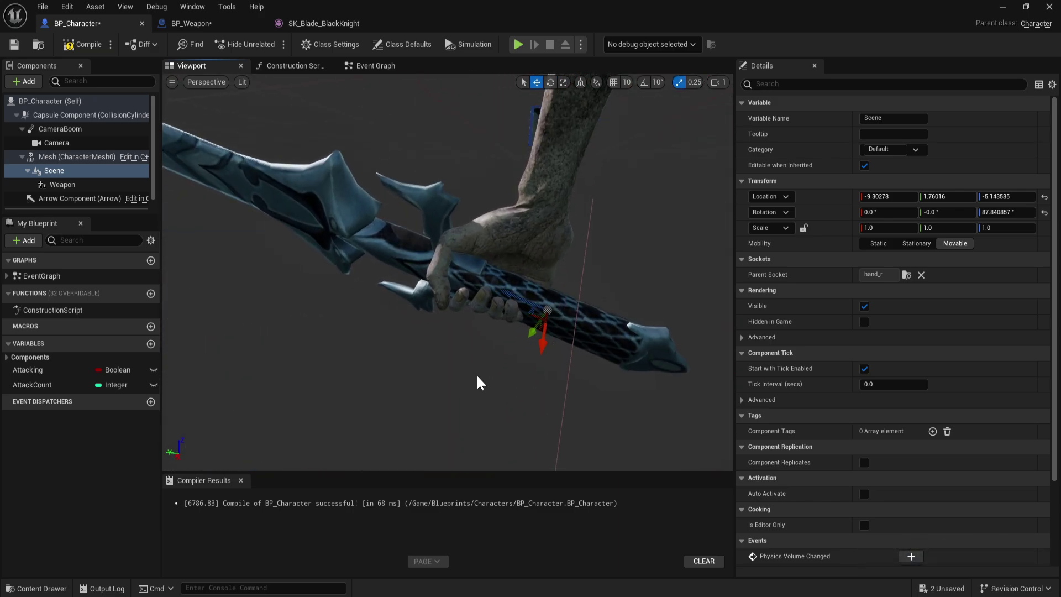
pyautogui.moveTo(522, 322); pyautogui.dragTo(674, 315, button='right')
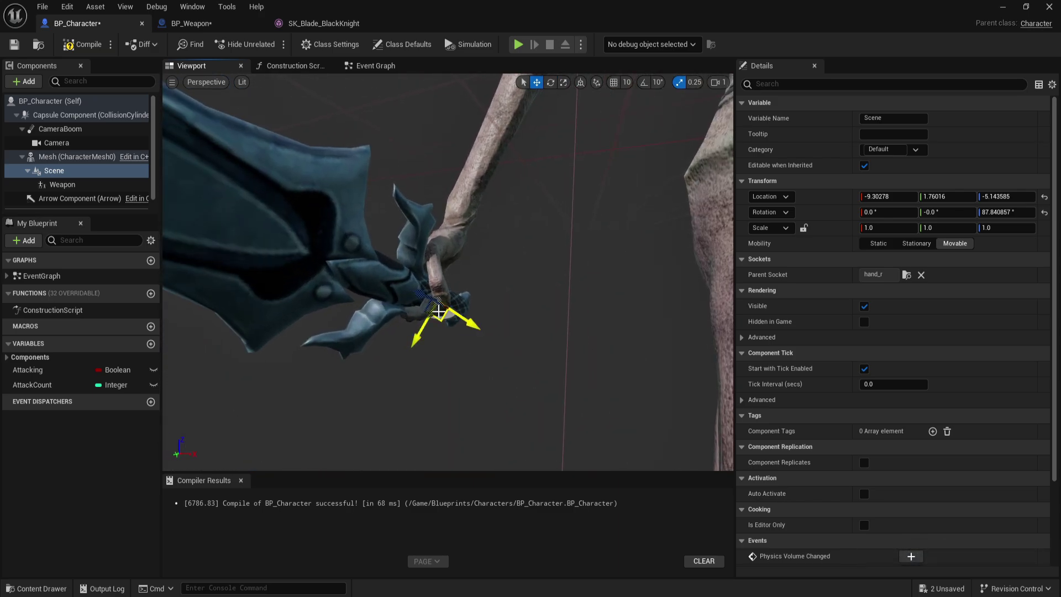
pyautogui.moveTo(445, 319); pyautogui.dragTo(456, 310)
pyautogui.moveTo(457, 310); pyautogui.dragTo(188, 304, button='right')
pyautogui.moveTo(556, 334)
pyautogui.mouseDown(button='right')
pyautogui.moveTo(486, 334)
pyautogui.moveTo(555, 334)
pyautogui.mouseUp(button='right')
# Step: Rotate the Scene component to about 8.8° around X to tilt the sword in the hand
pyautogui.scroll(5, 499, 313)
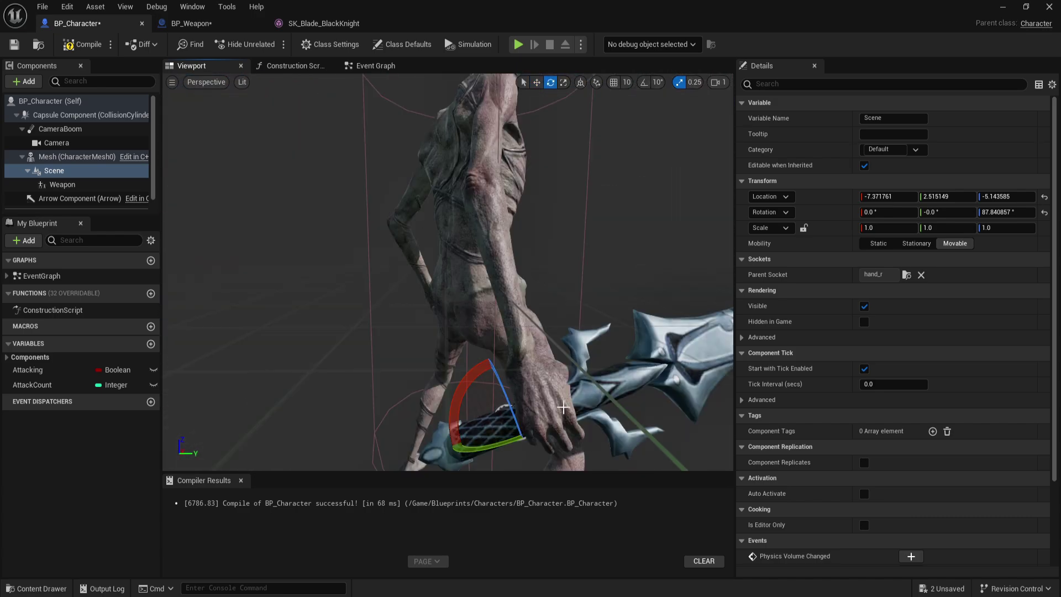
pyautogui.moveTo(563, 407); pyautogui.dragTo(560, 431, button='right')
pyautogui.moveTo(463, 349); pyautogui.dragTo(574, 354)
# Step: Move the Scene component to about X -7.19, Y 3.21, Z -0.96 so the handle sits within the character's fingers
pyautogui.moveTo(538, 303); pyautogui.dragTo(551, 347, button='right')
pyautogui.press('w')
pyautogui.moveTo(503, 282); pyautogui.dragTo(527, 273)
pyautogui.moveTo(525, 273); pyautogui.dragTo(566, 331, button='right')
pyautogui.press('w')
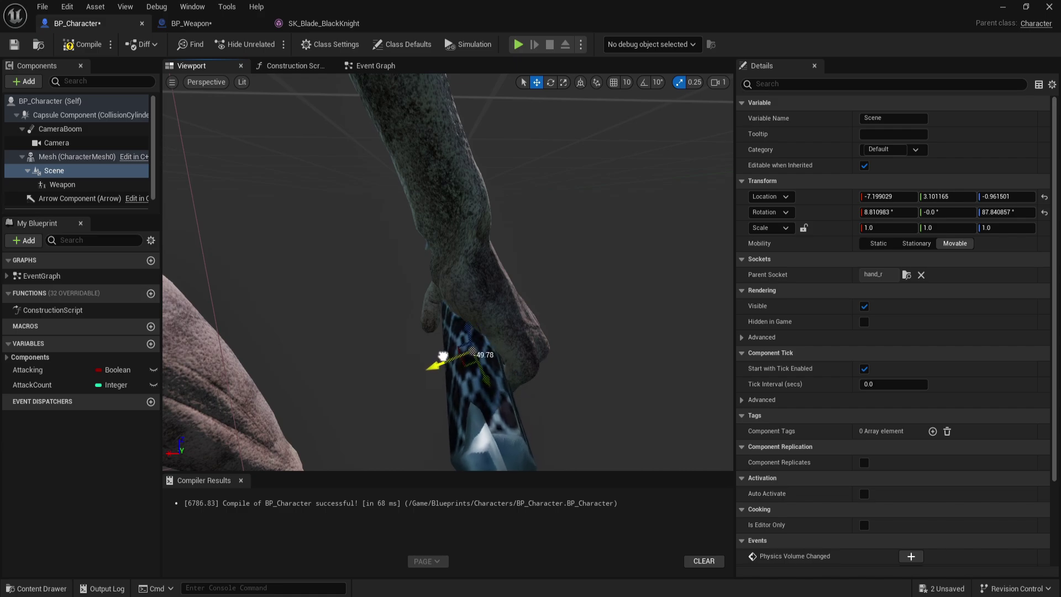
pyautogui.moveTo(441, 355)
pyautogui.mouseDown(button='right')
pyautogui.moveTo(436, 366)
pyautogui.moveTo(525, 351)
pyautogui.moveTo(438, 363)
pyautogui.mouseUp(button='right')
pyautogui.press('s')
# Step: Disable Pause Anims on the character's Mesh, searching its details for "pause", and compile BP_Character
pyautogui.click(673, 216)
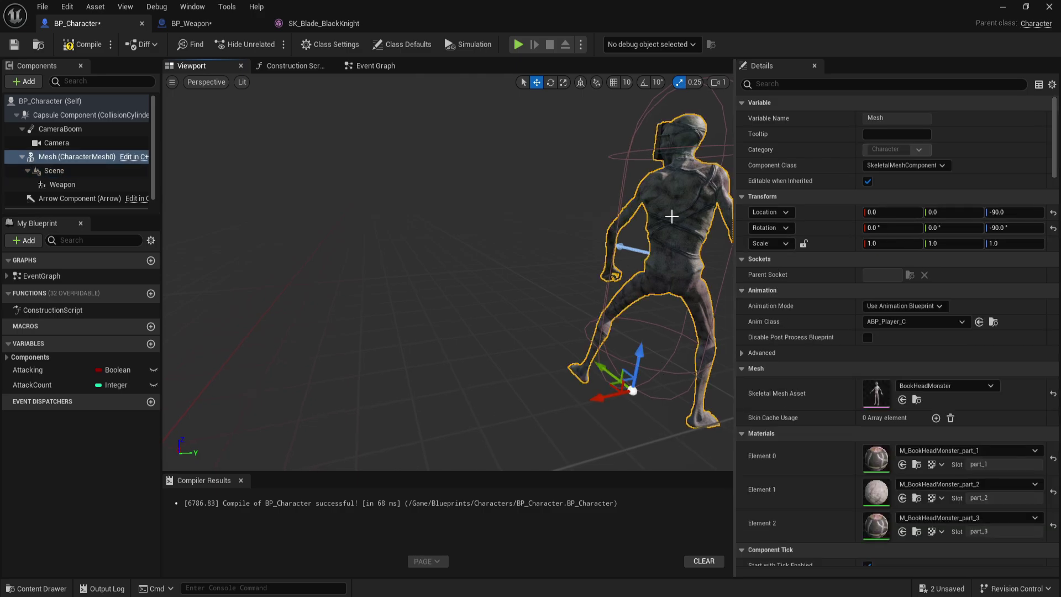
pyautogui.click(770, 83)
pyautogui.write('pause')
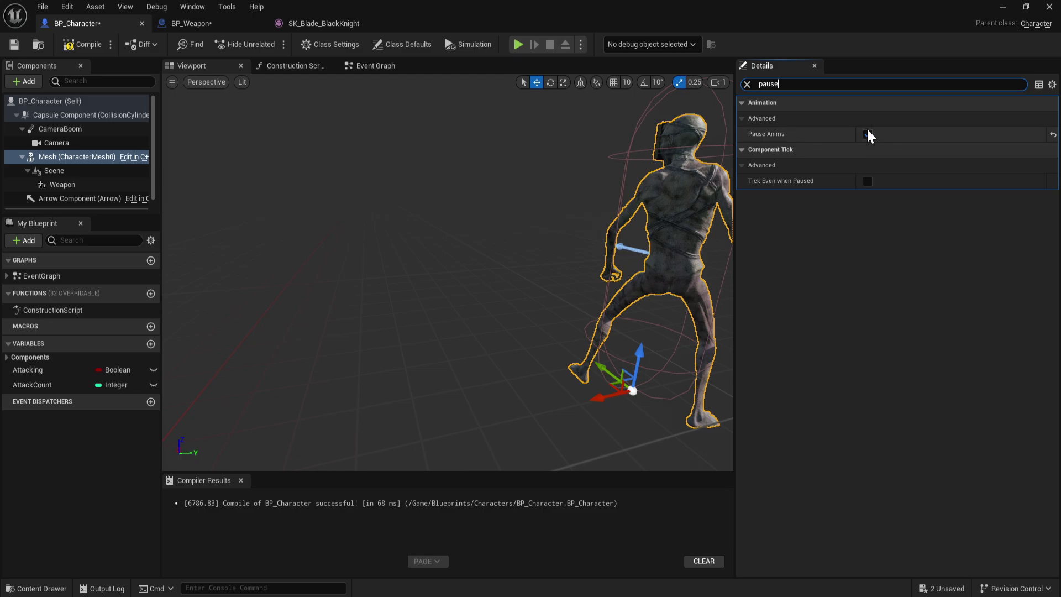
pyautogui.click(866, 134)
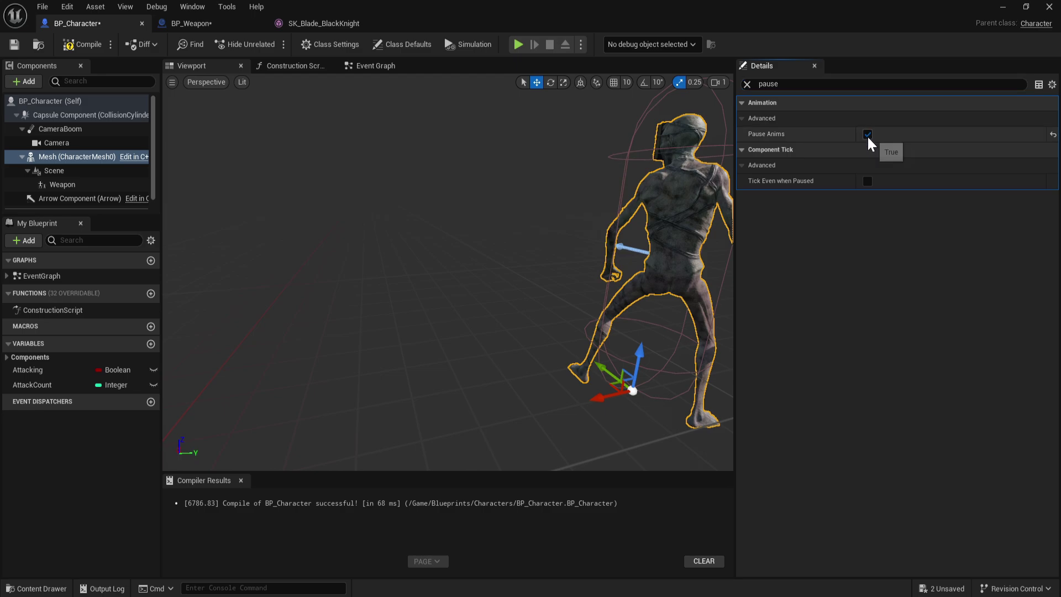
pyautogui.press('f')
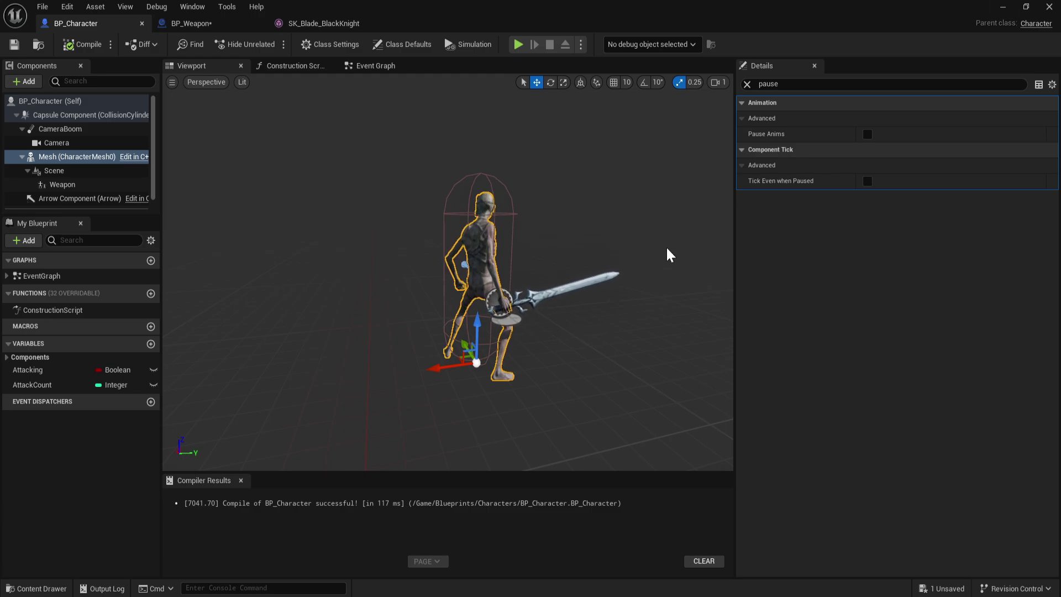
# Step: Check the sword's placement in the animated hand, select the Scene component and save BP_Character
pyautogui.moveTo(490, 291); pyautogui.dragTo(489, 326, button='right')
pyautogui.press('w')
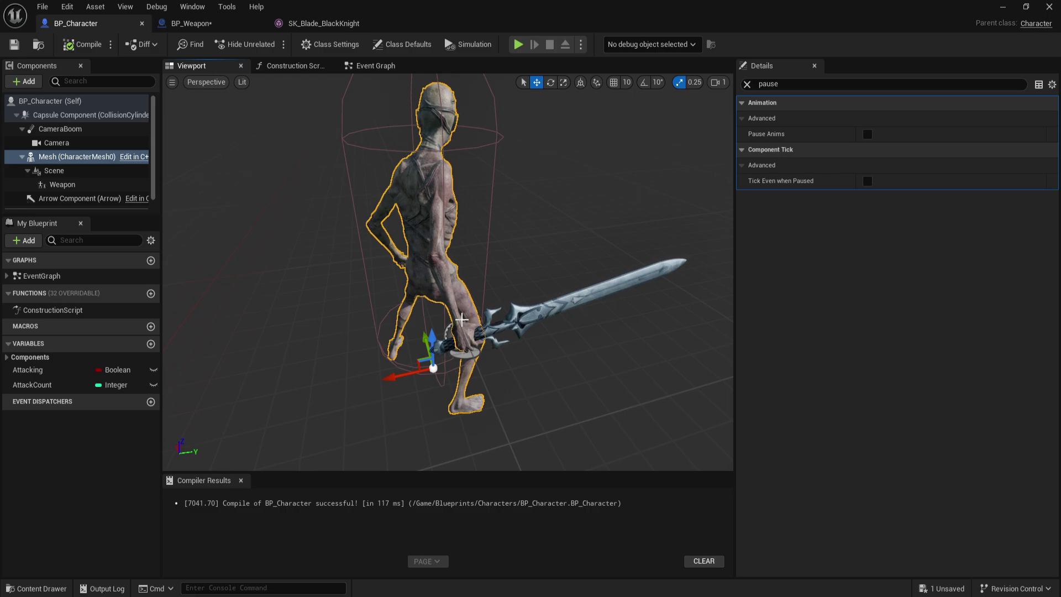
pyautogui.click(54, 170)
pyautogui.click(11, 49)
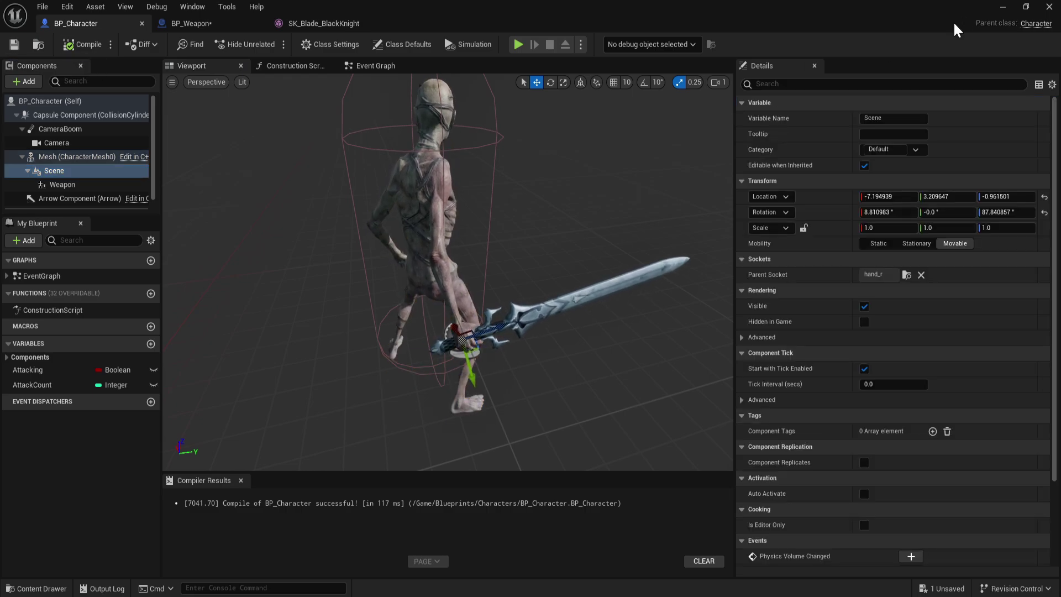
# Step: Switch to the main level editor and create a new level from the Basic template
pyautogui.click(1002, 9)
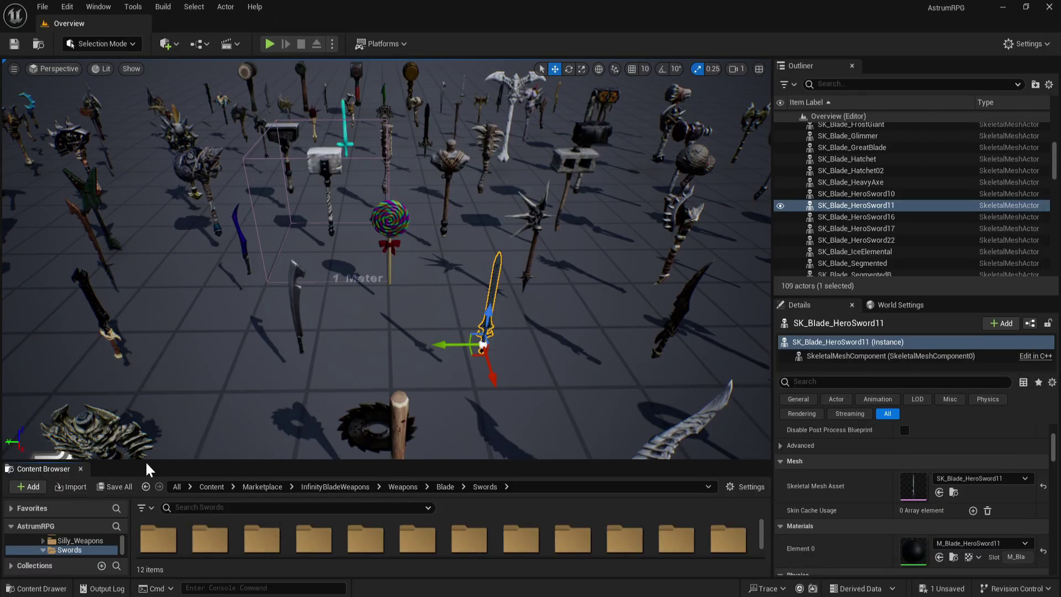
pyautogui.click(44, 8)
pyautogui.moveTo(137, 81)
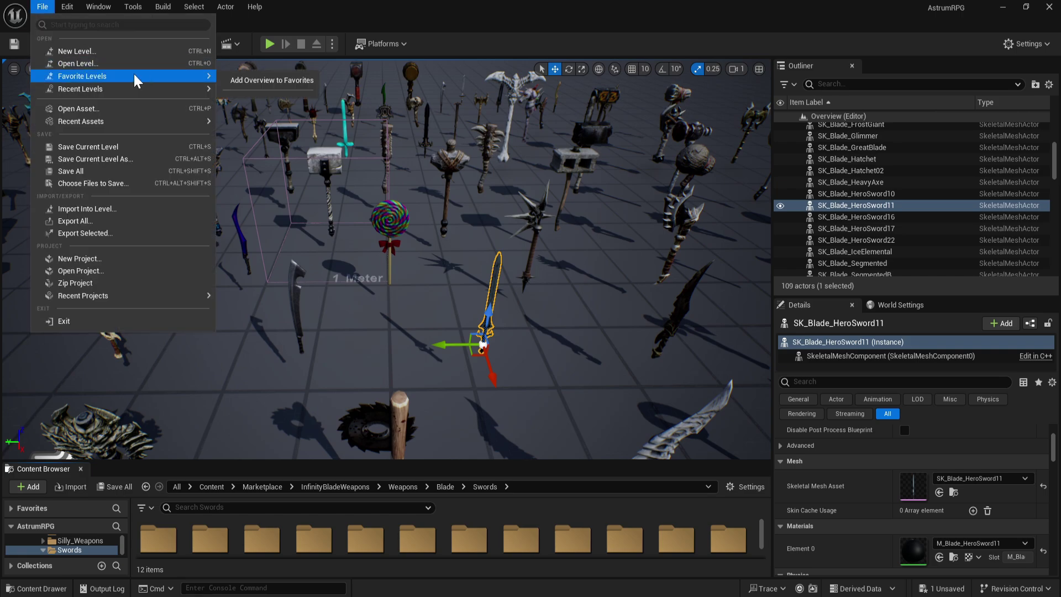
pyautogui.click(72, 54)
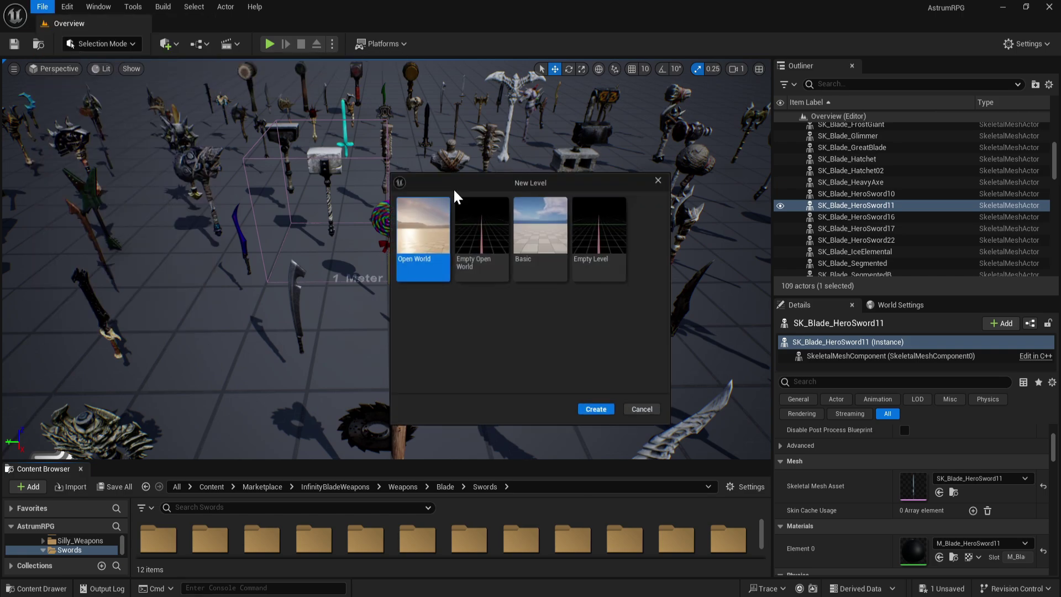
pyautogui.click(598, 415)
# Step: Play the new level to check which pawn it spawns, and stop the session
pyautogui.click(44, 7)
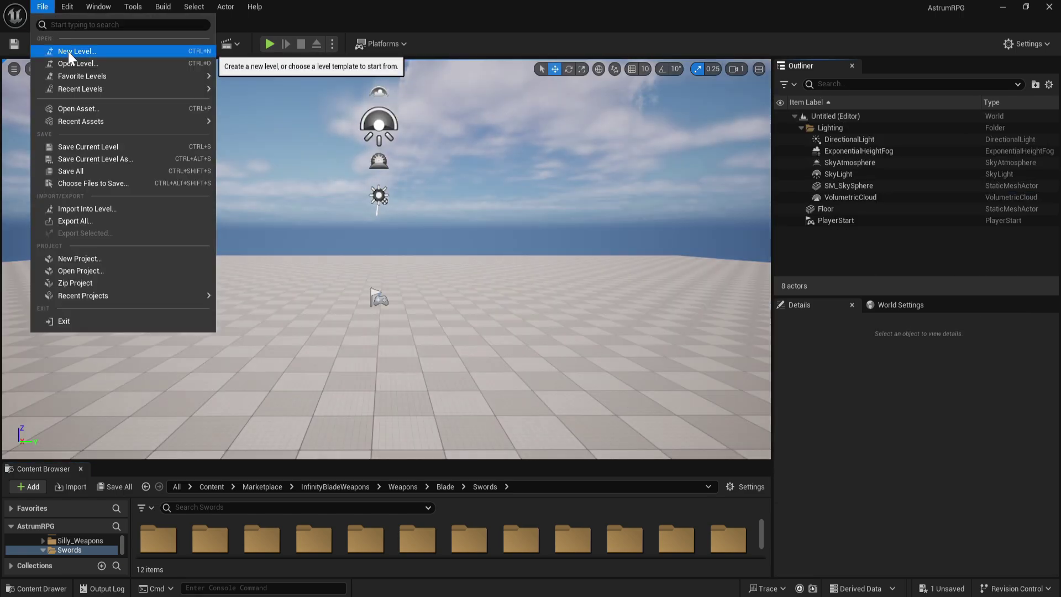
pyautogui.moveTo(225, 7)
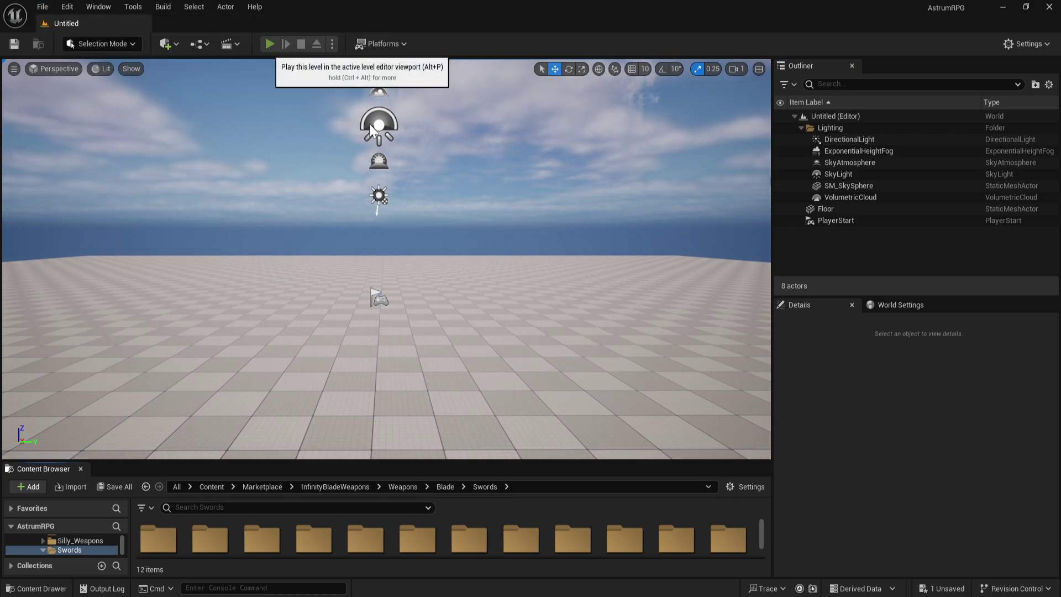
pyautogui.click(269, 44)
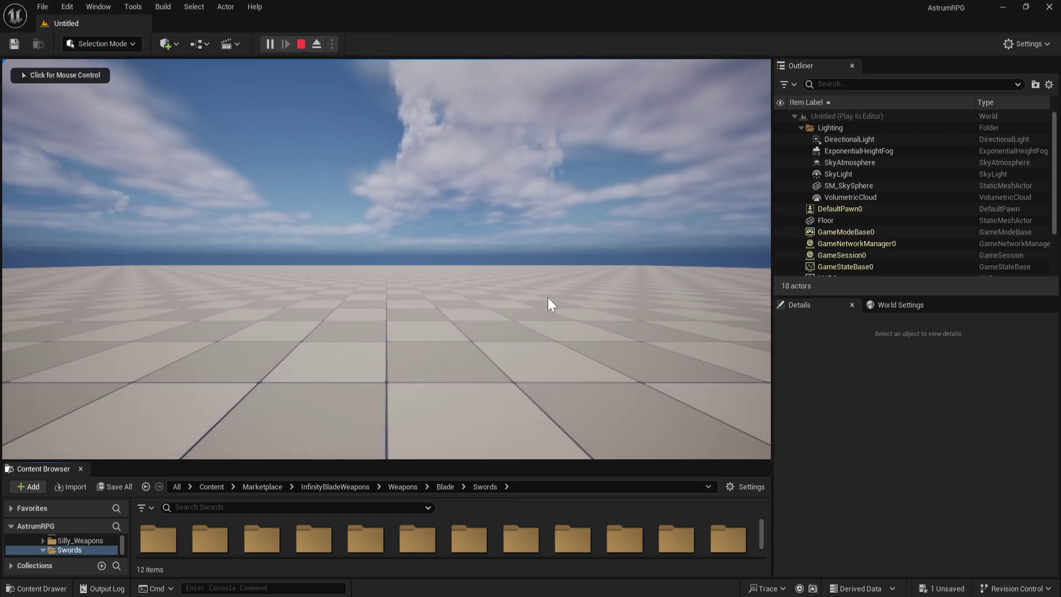
pyautogui.press('Escape')
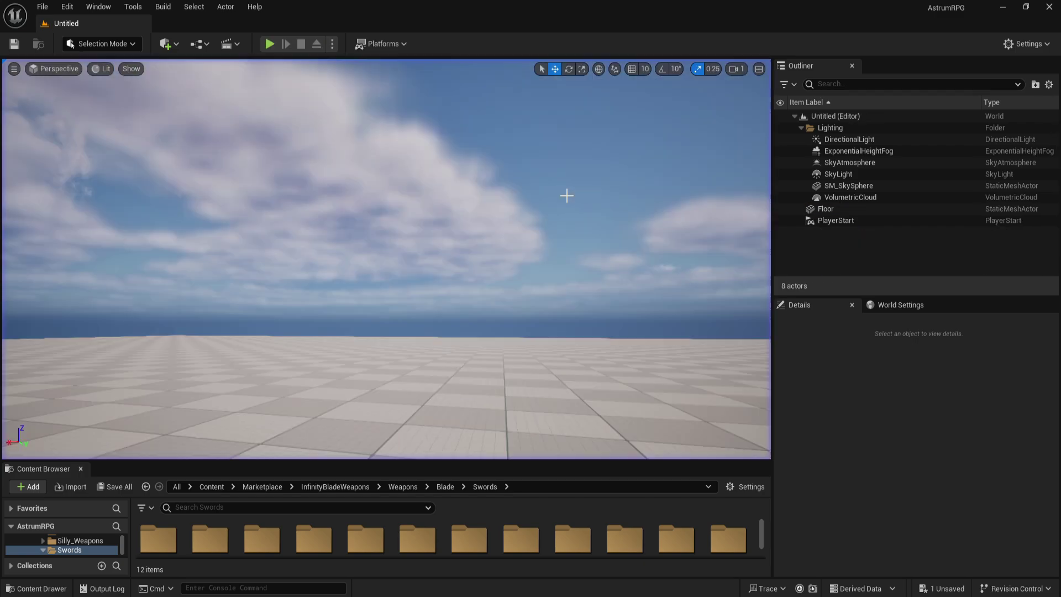
# Step: Set the level's GameMode Override to BP_RPGGameMode in its world settings
pyautogui.click(911, 307)
pyautogui.scroll(-3, 906, 376)
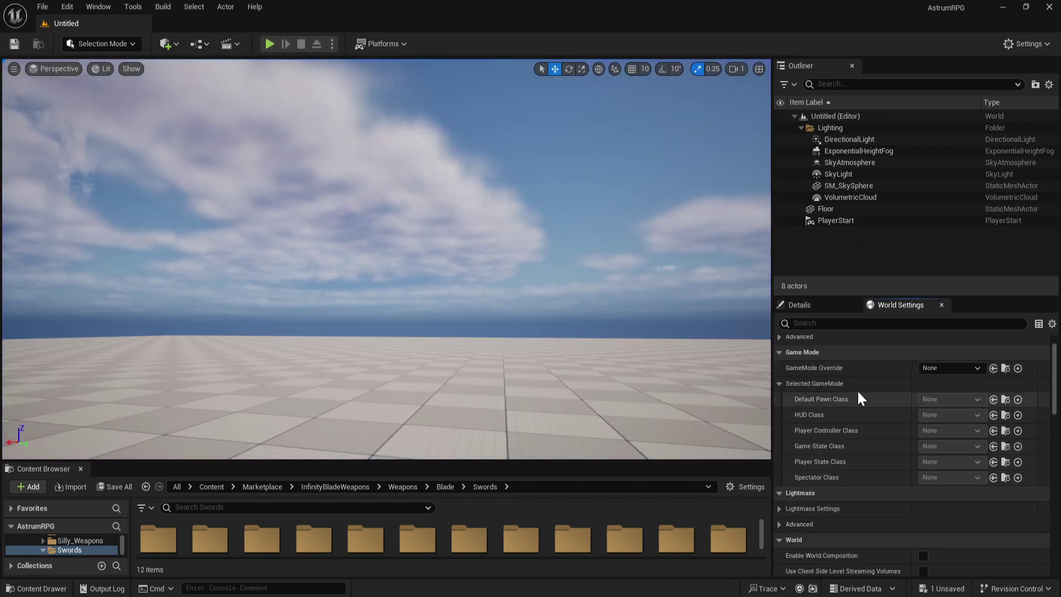
pyautogui.click(962, 368)
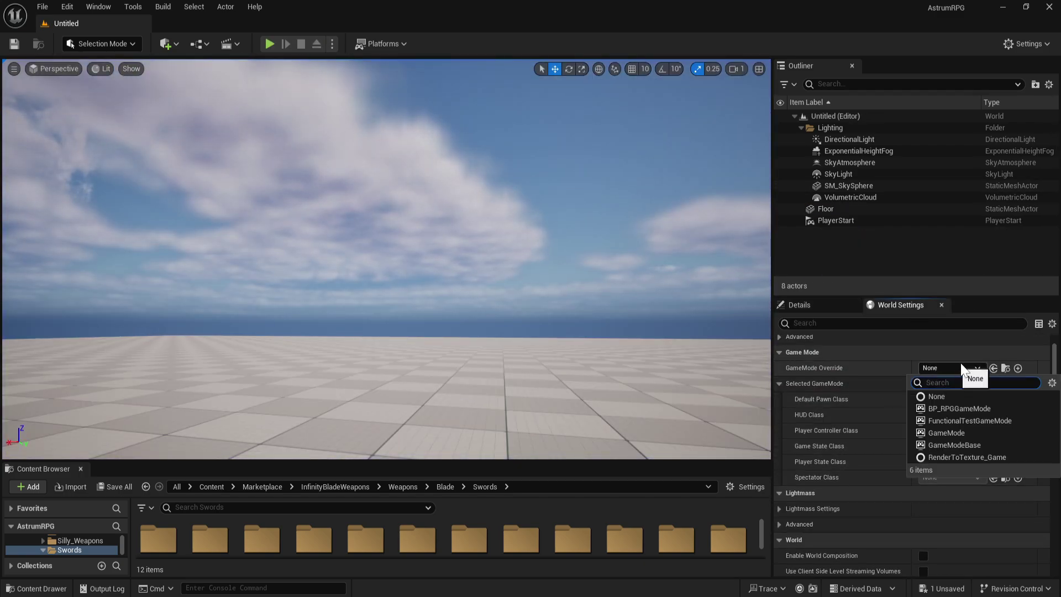
pyautogui.click(964, 408)
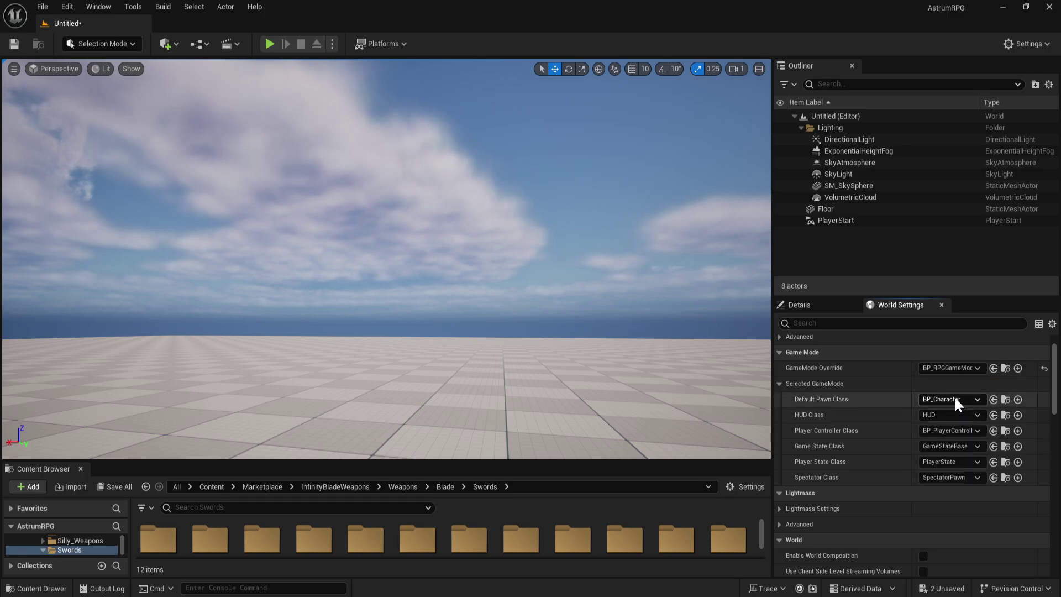
# Step: Play the level, move the character and swing the sword to check its position in the hand, and stop the session
pyautogui.hotkey('alt', 'p')
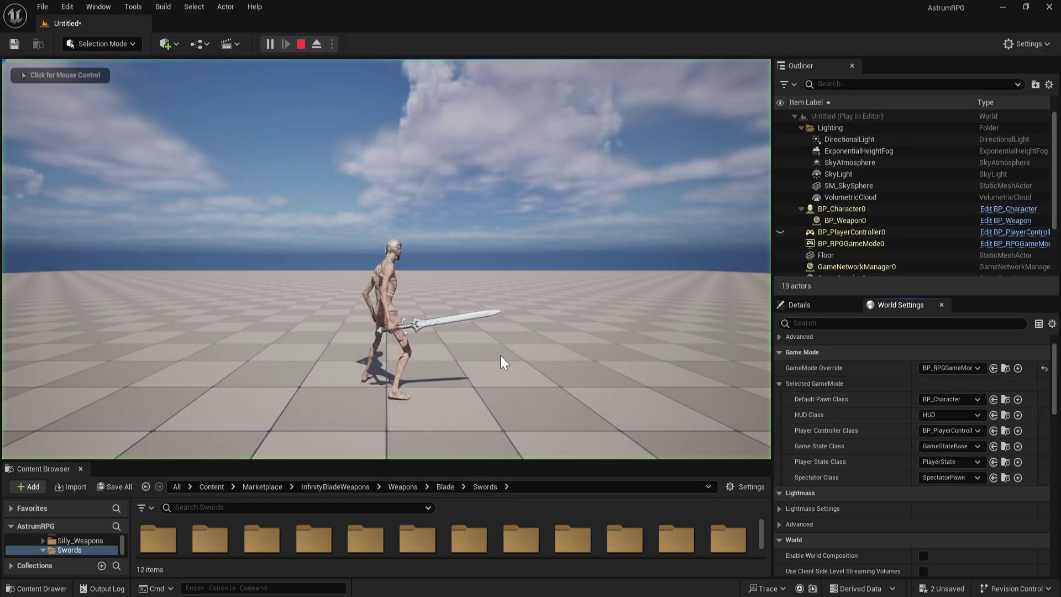
pyautogui.click(554, 317)
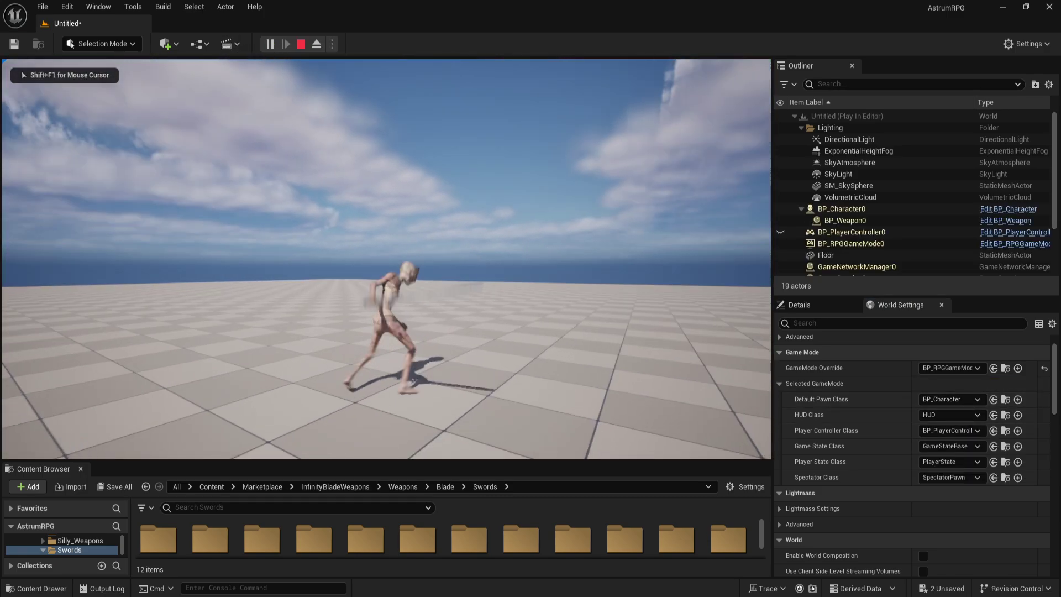
pyautogui.press('w')
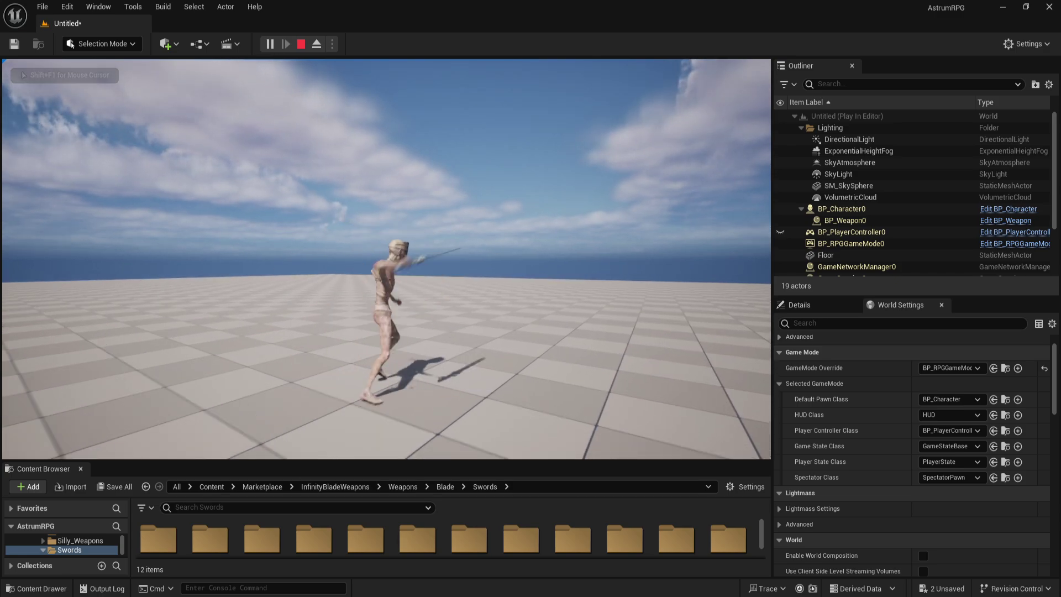
pyautogui.press('w')
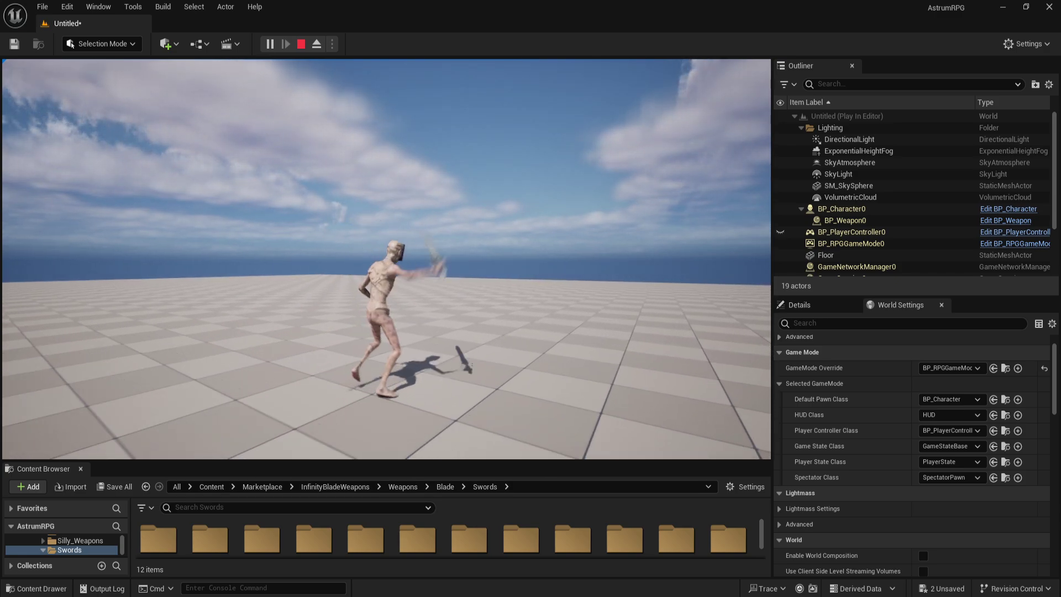
pyautogui.press('w')
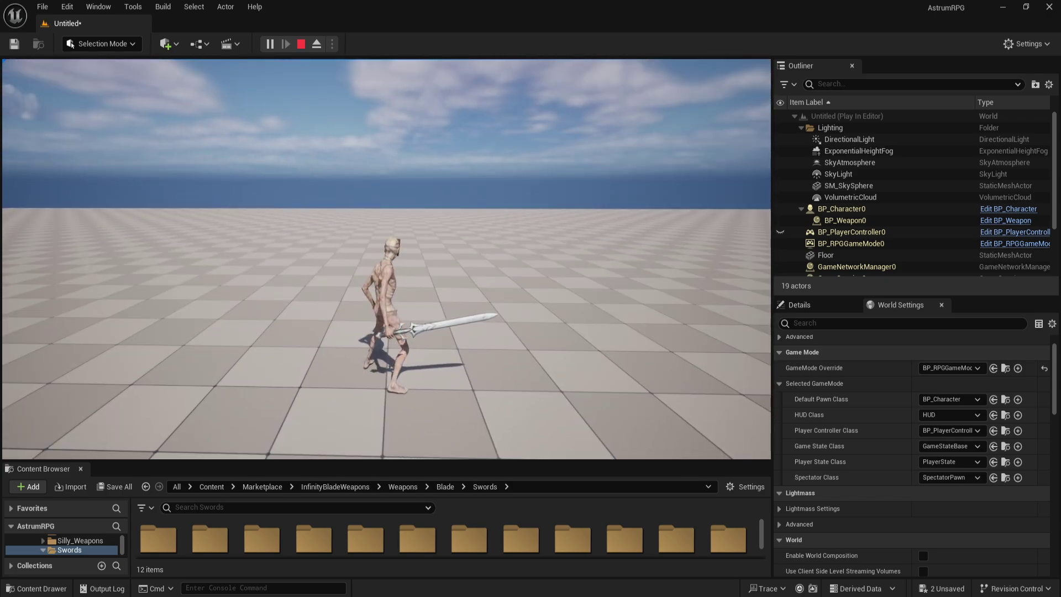
pyautogui.press('Escape')
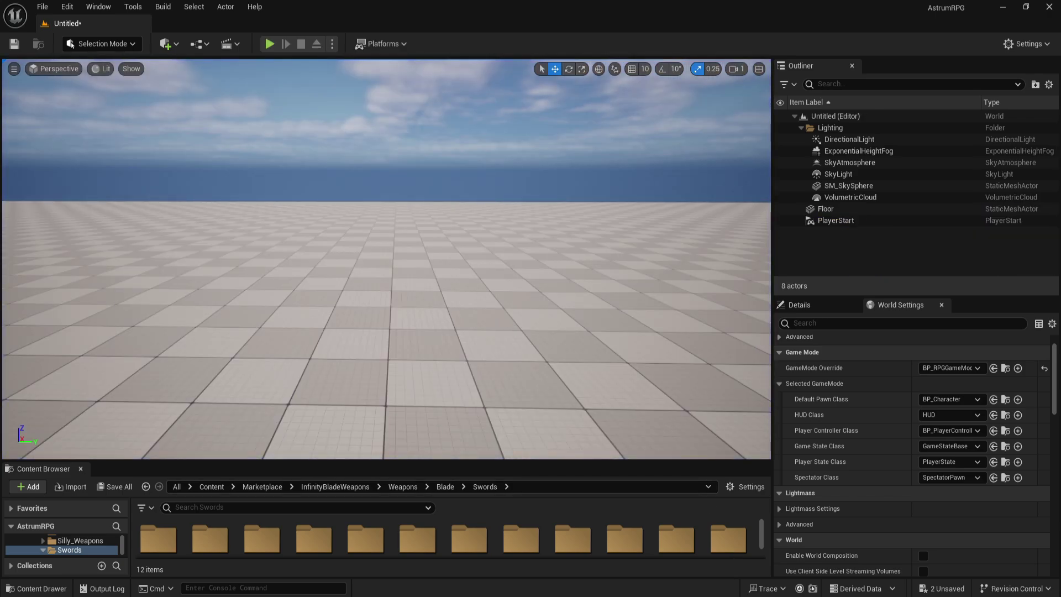
# Step: Return to BP_Character and reset the Scene component's rotation to its default
pyautogui.moveTo(678, 596)
pyautogui.click(732, 547)
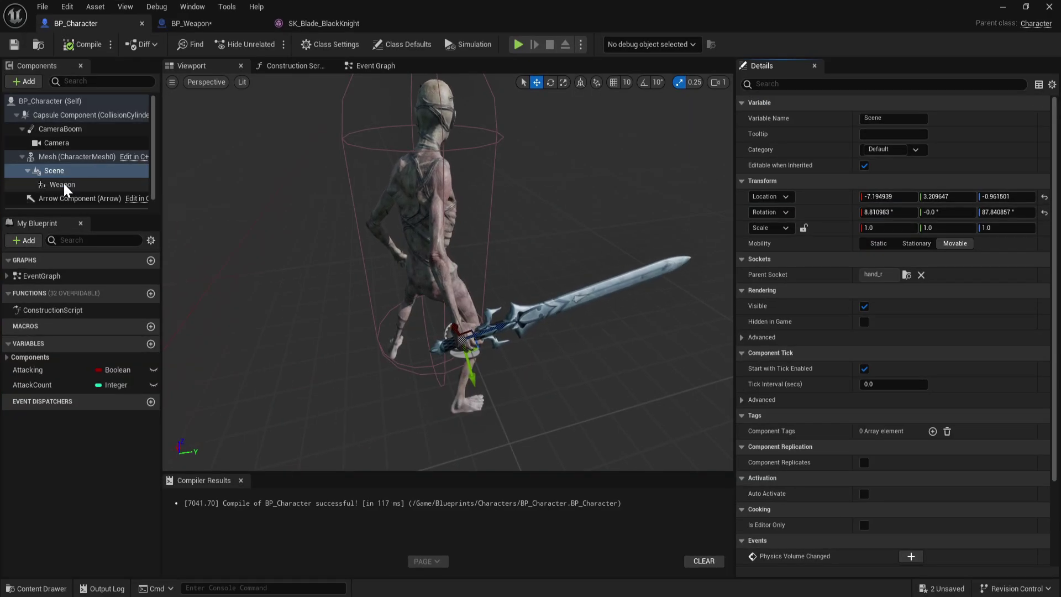
pyautogui.click(62, 171)
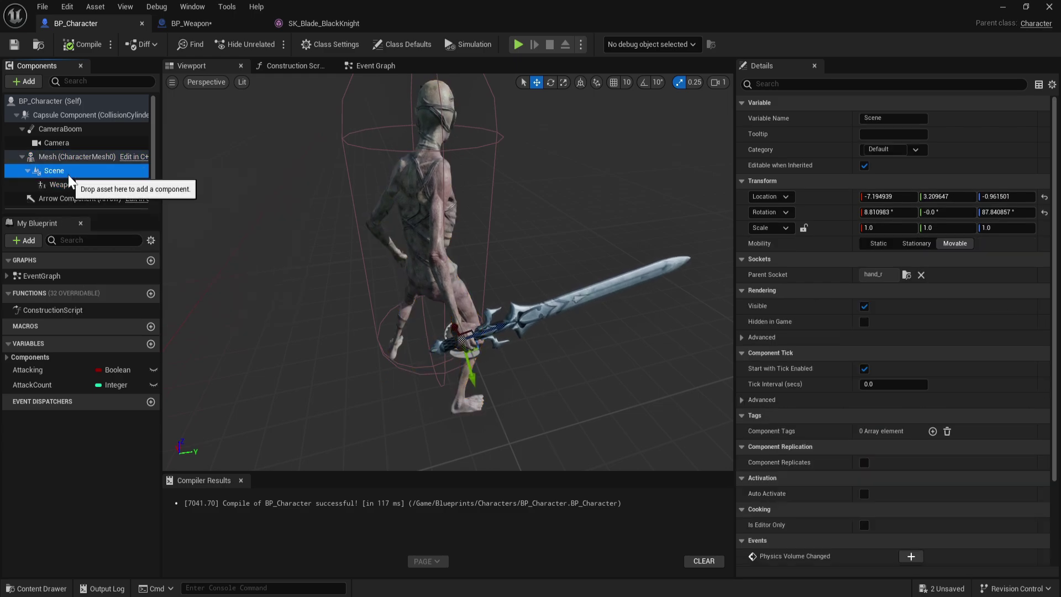
pyautogui.click(67, 181)
pyautogui.click(59, 174)
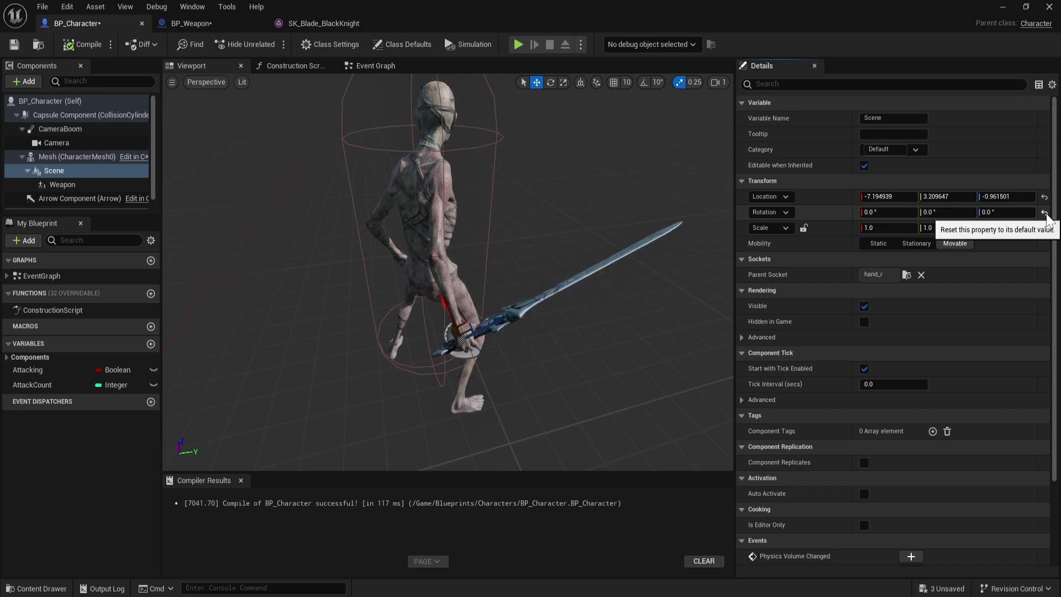
# Step: Rotate the Scene component to about X -24.9°, Y -9.1°, Z -94.3° and move it to about X -7.18, Y 3.38, Z -0.94
pyautogui.moveTo(586, 296); pyautogui.dragTo(663, 297, button='right')
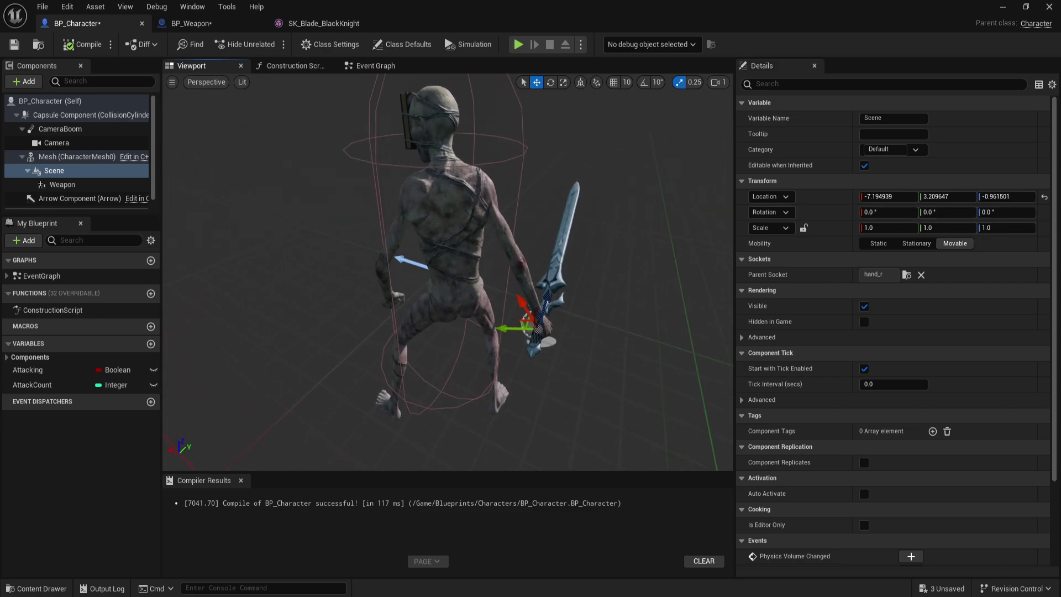
pyautogui.press('e')
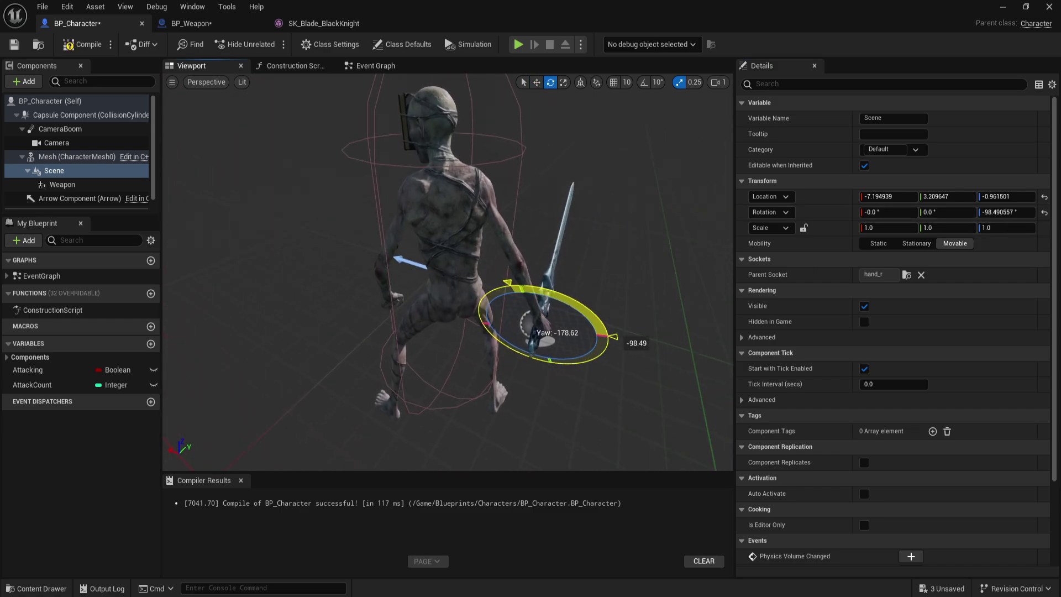
pyautogui.moveTo(536, 280); pyautogui.dragTo(553, 265, button='right')
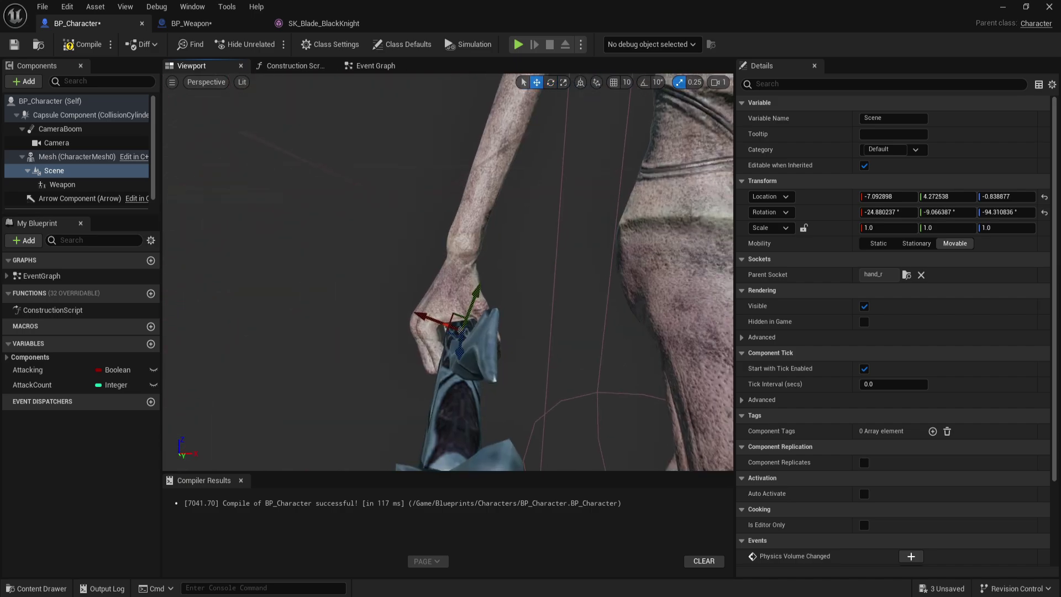
pyautogui.moveTo(448, 301); pyautogui.dragTo(459, 309, button='right')
pyautogui.moveTo(451, 312); pyautogui.dragTo(446, 309)
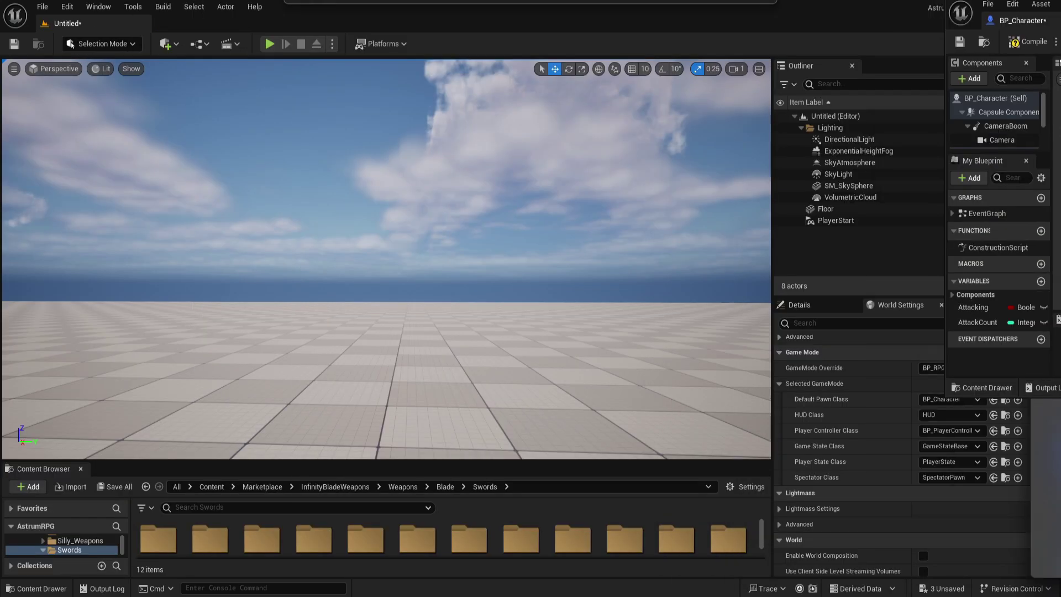
# Step: Play the level to check the sword's adjusted angle in the character's hand, and stop the session
pyautogui.click(268, 44)
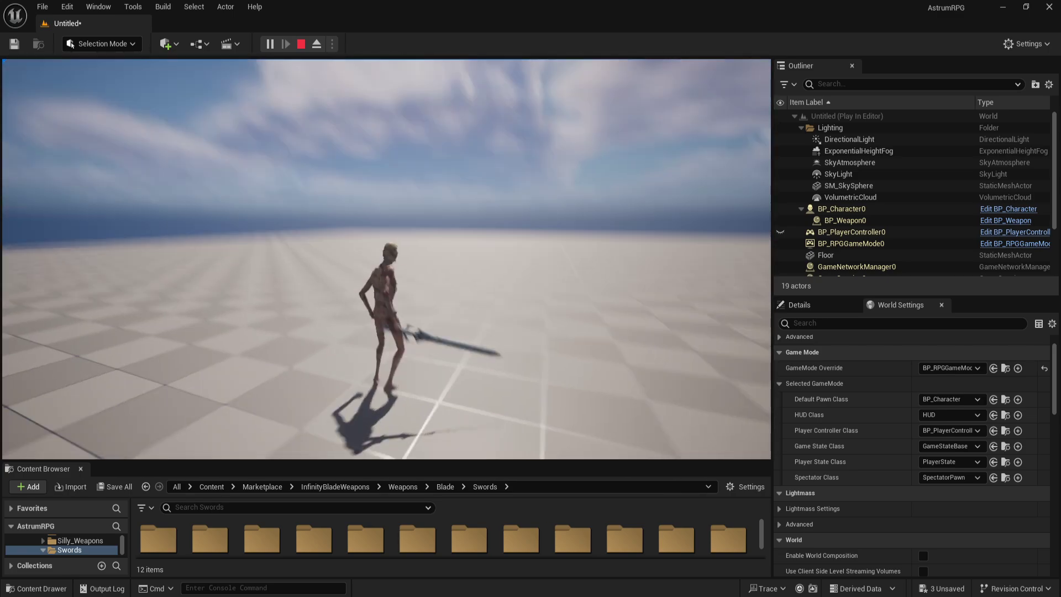
pyautogui.press('Escape')
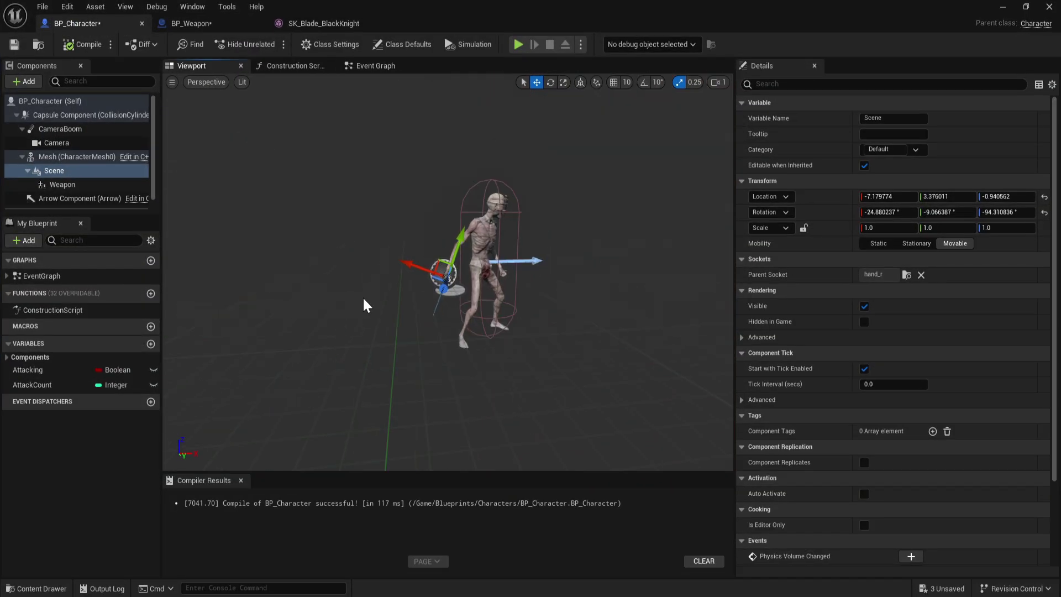
# Step: Save the BP_Character and BP_Weapon blueprints and return to BP_Character
pyautogui.click(15, 44)
pyautogui.click(191, 24)
pyautogui.click(14, 44)
pyautogui.click(76, 23)
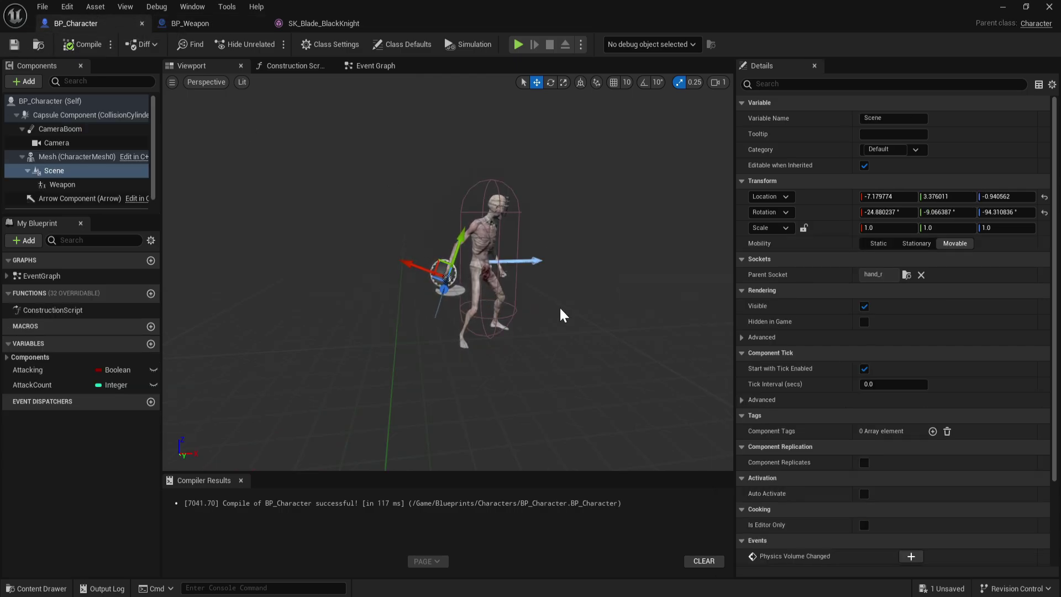
pyautogui.moveTo(560, 315); pyautogui.dragTo(719, 210, button='right')
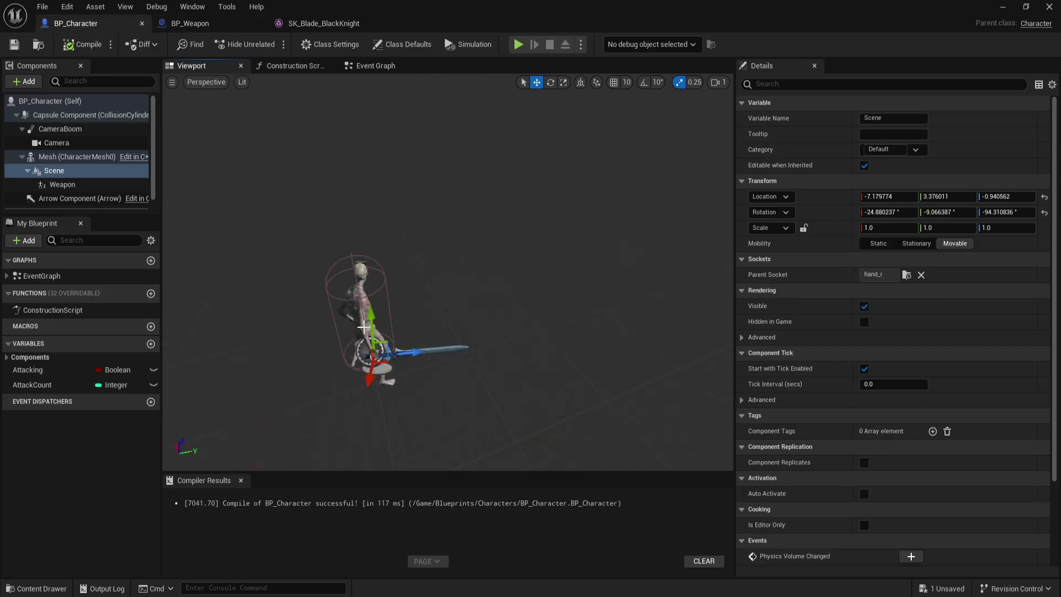